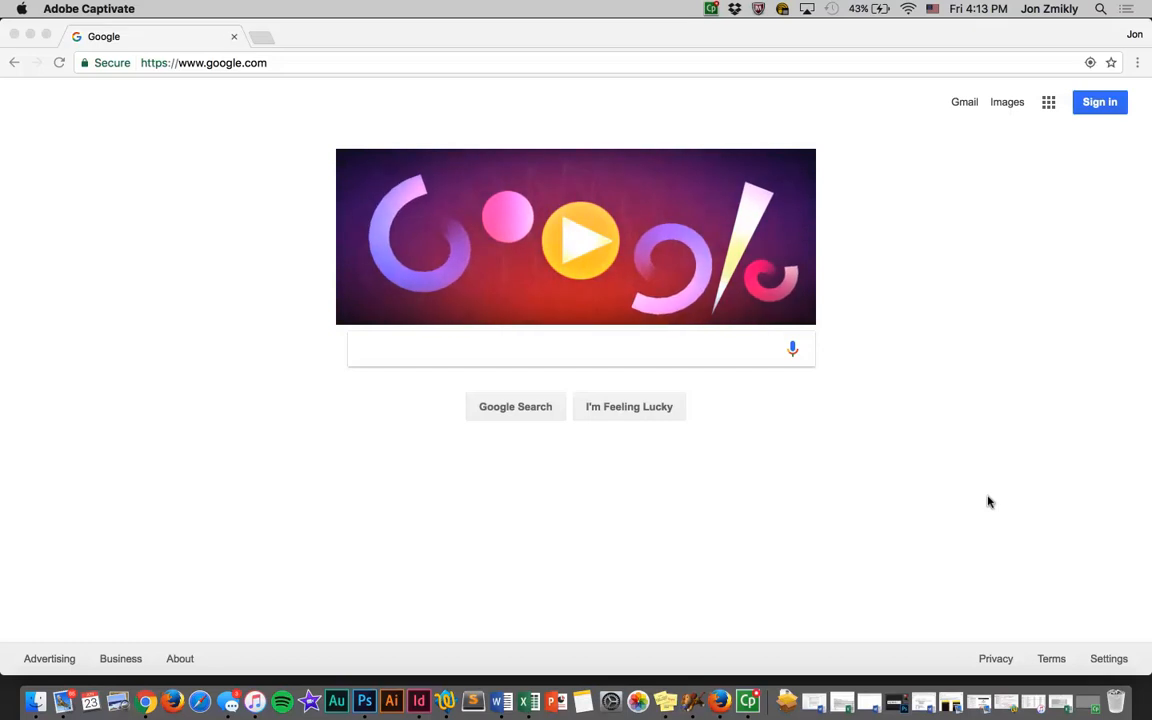
Step: Go to reclaimhosting.com and enter cPanel through the Client Area login
click(307, 62)
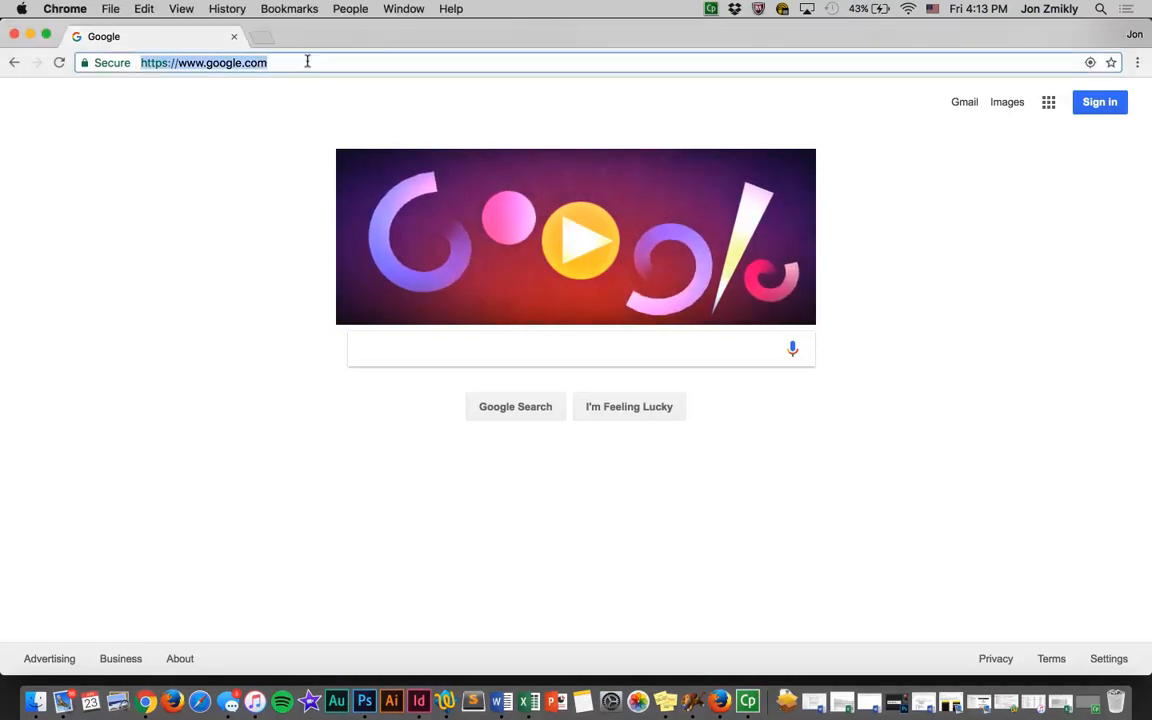
text(rec)
key(Return)
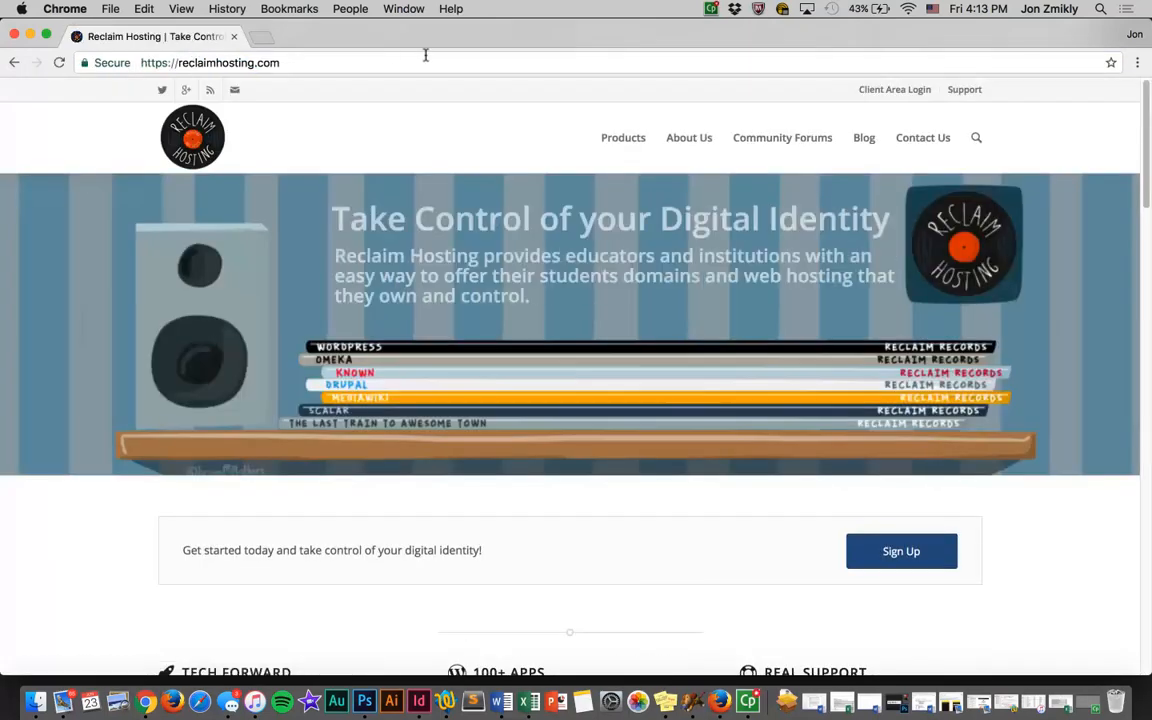
click(884, 91)
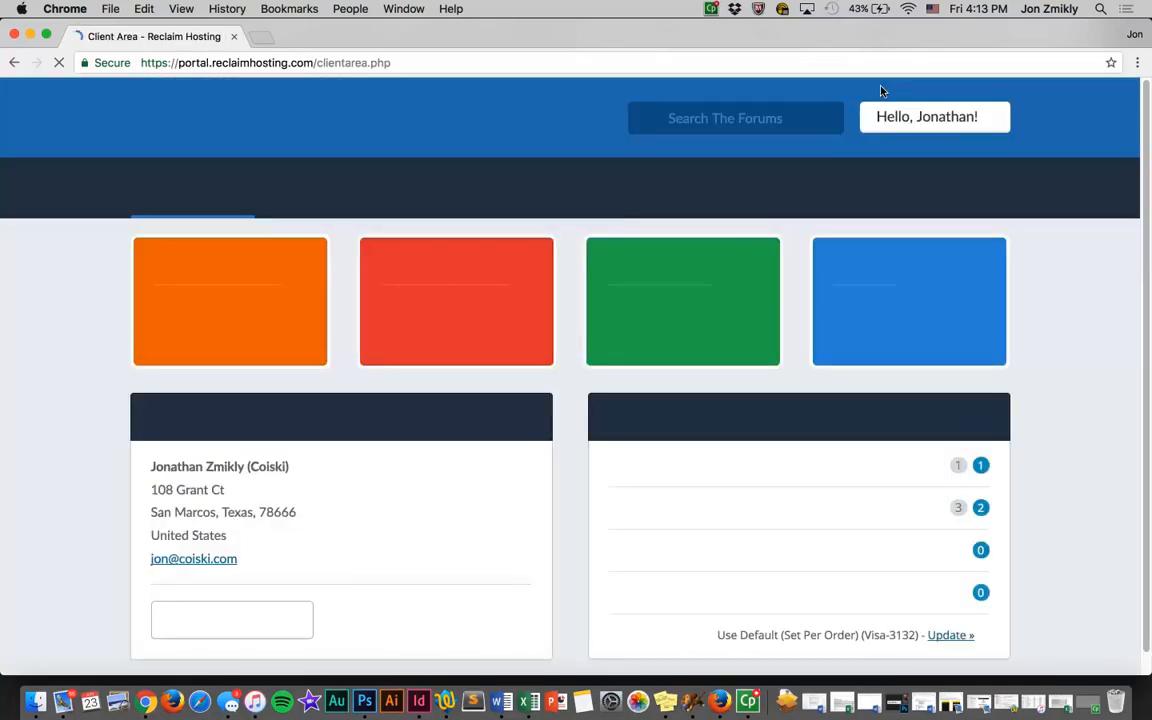
click(442, 193)
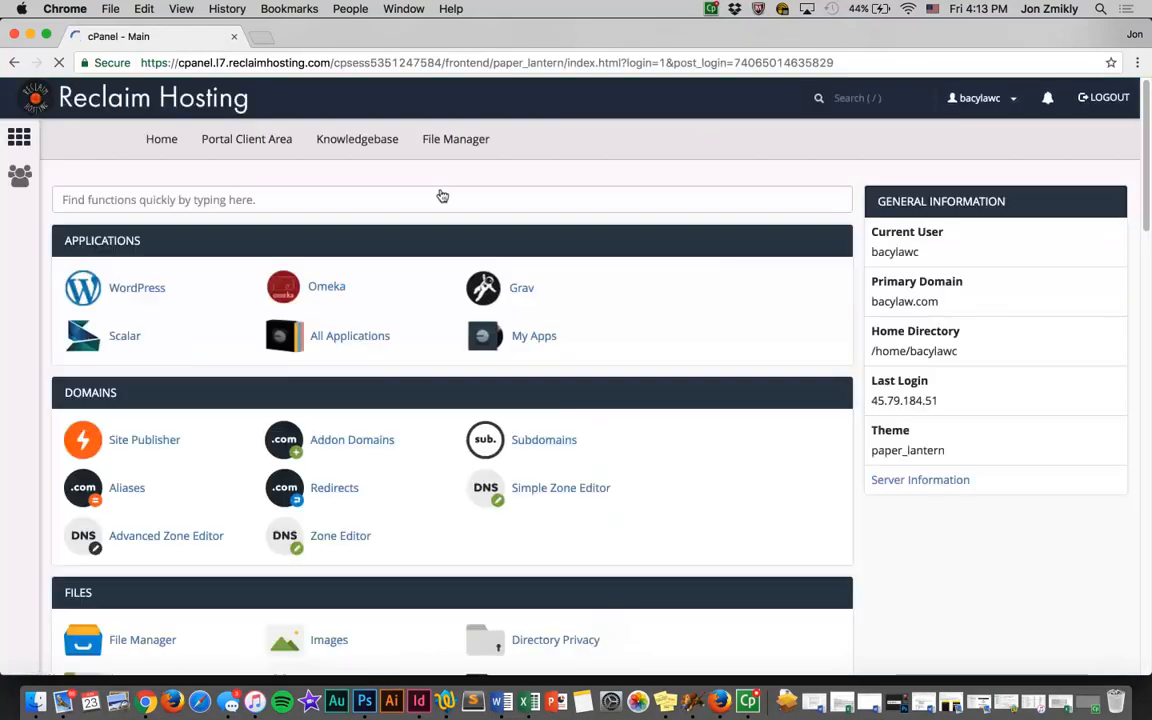
Step: Search the cPanel page for 'ftp' and open FTP Accounts
scroll(422, 460, down, 10)
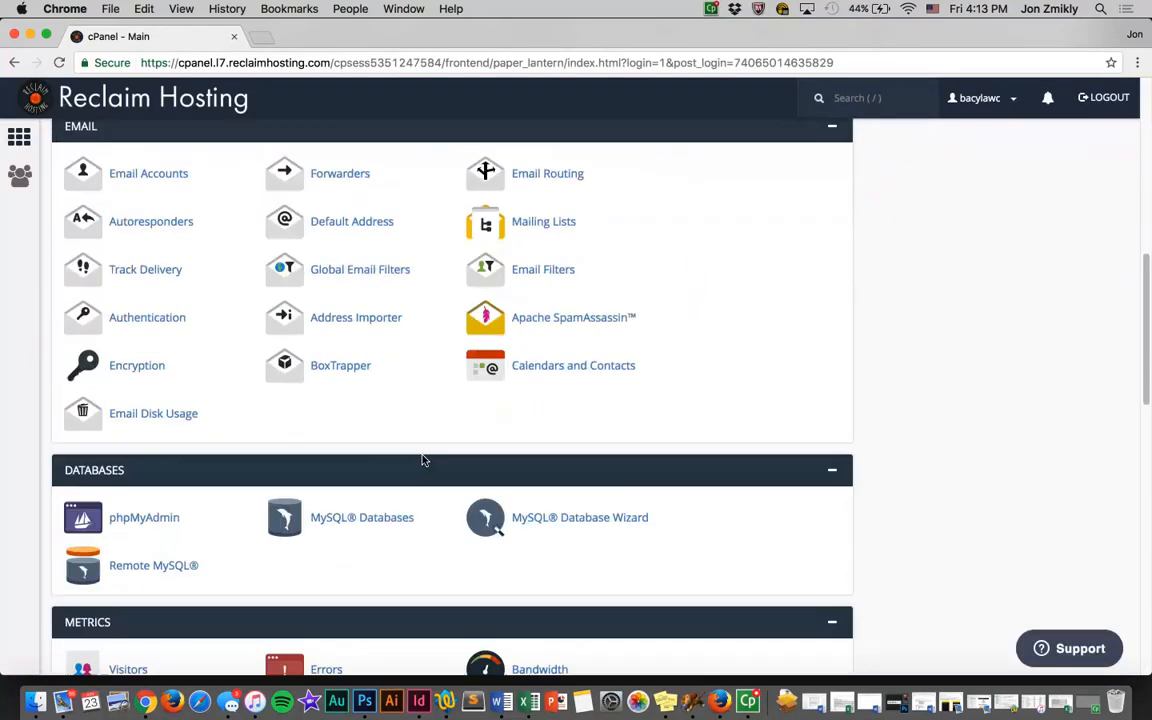
scroll(422, 460, down, 10)
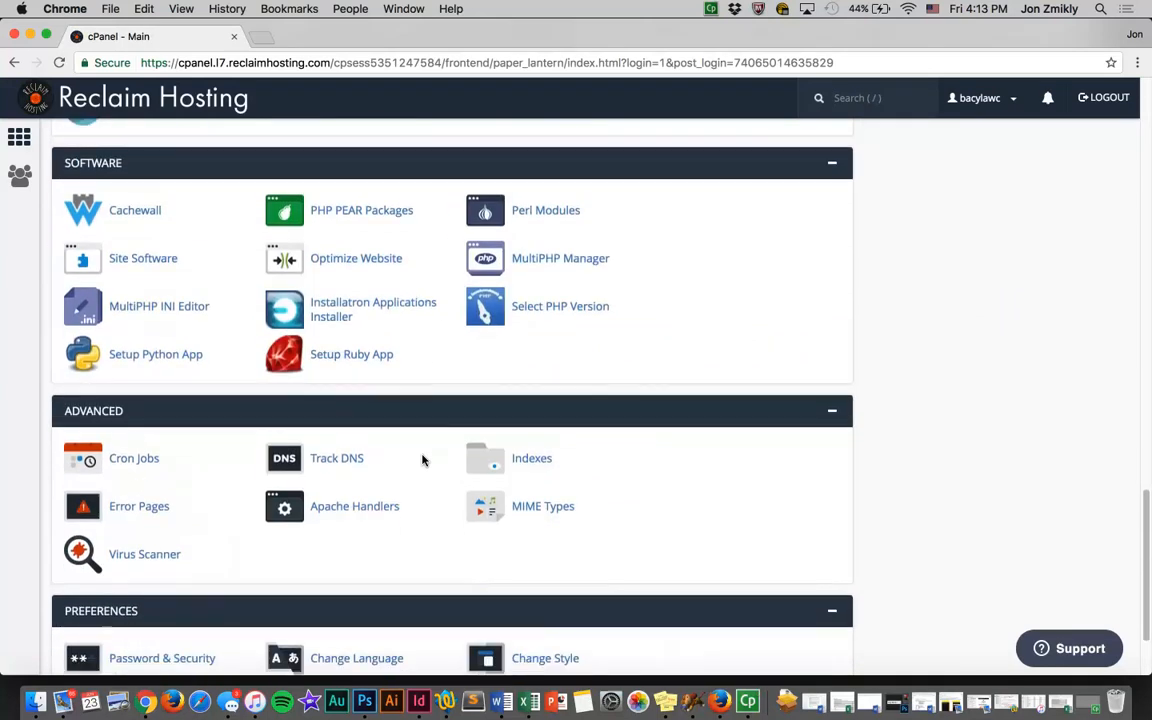
scroll(422, 460, up, 15)
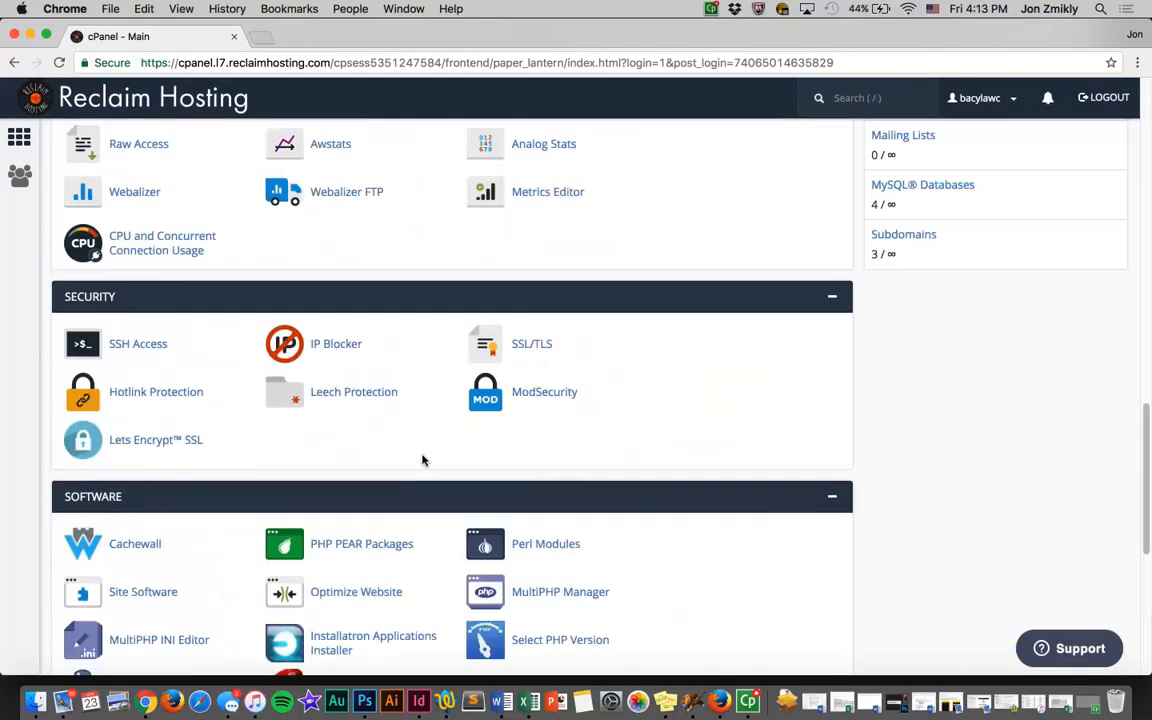
scroll(422, 460, up, 1)
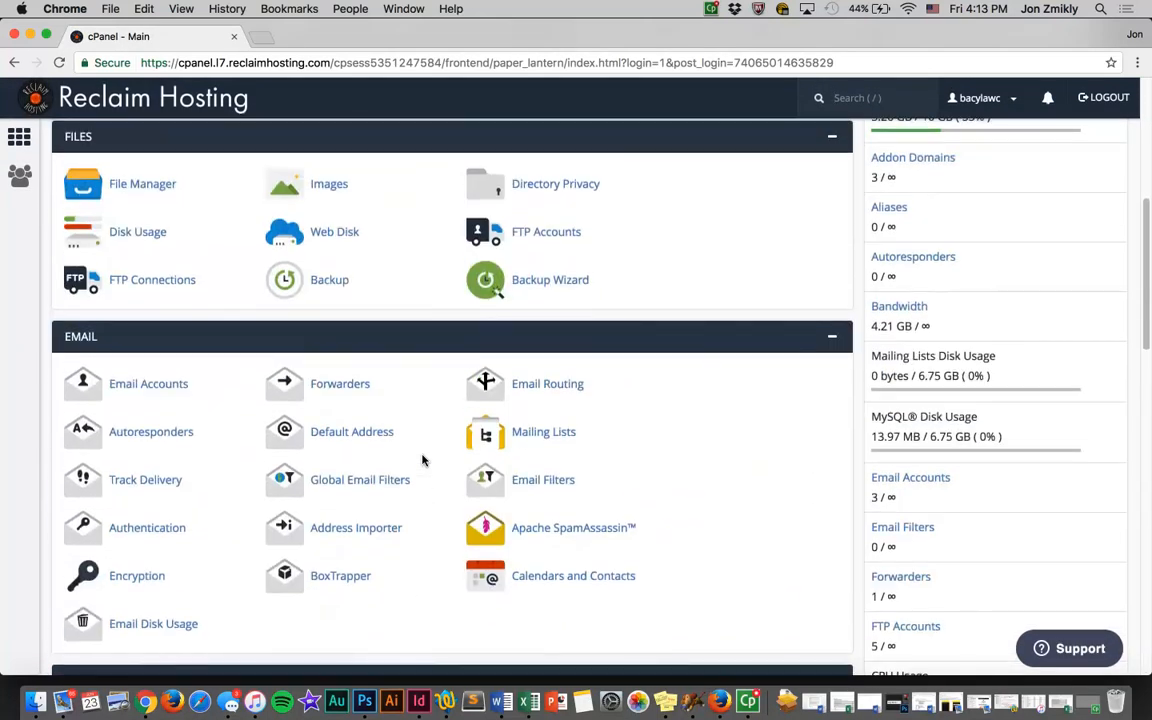
key(super+f)
text(ftp)
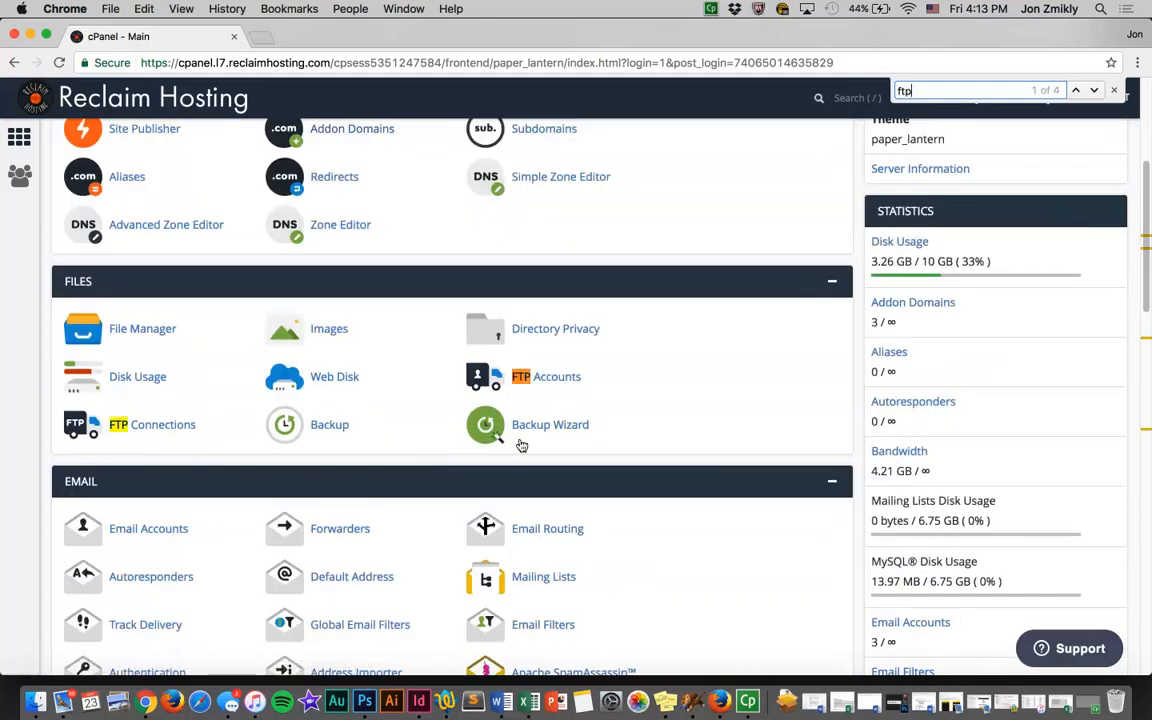
scroll(547, 381, up, 5)
scroll(547, 381, down, 5)
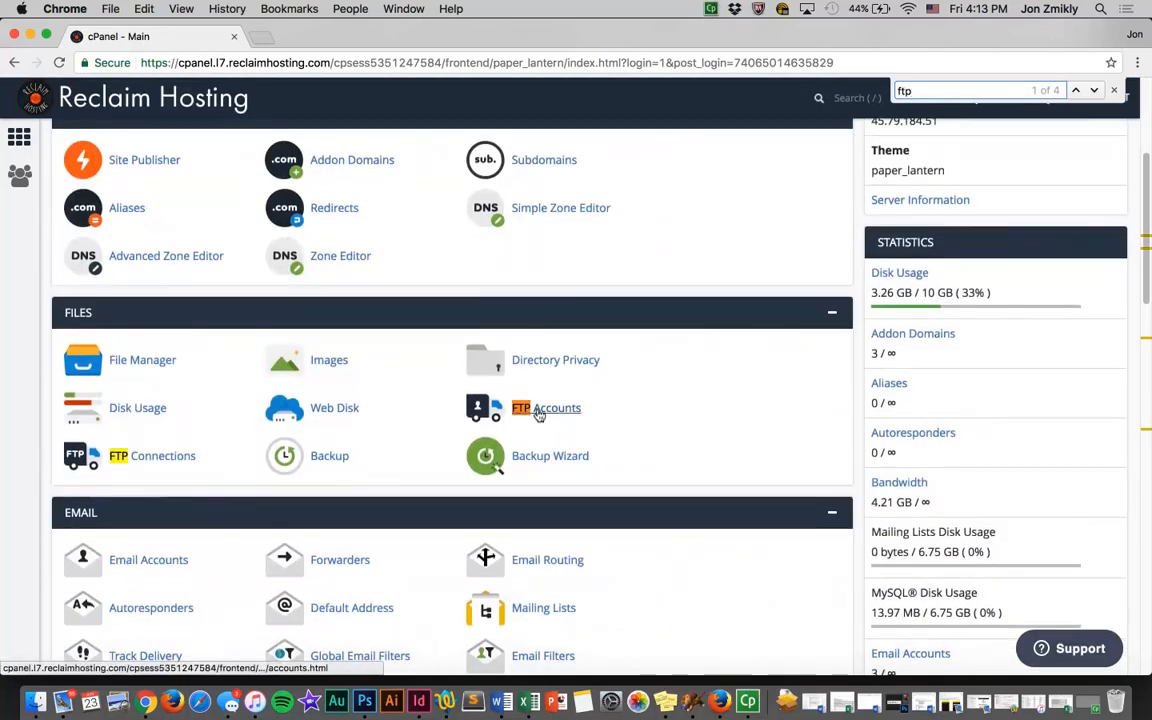
click(537, 410)
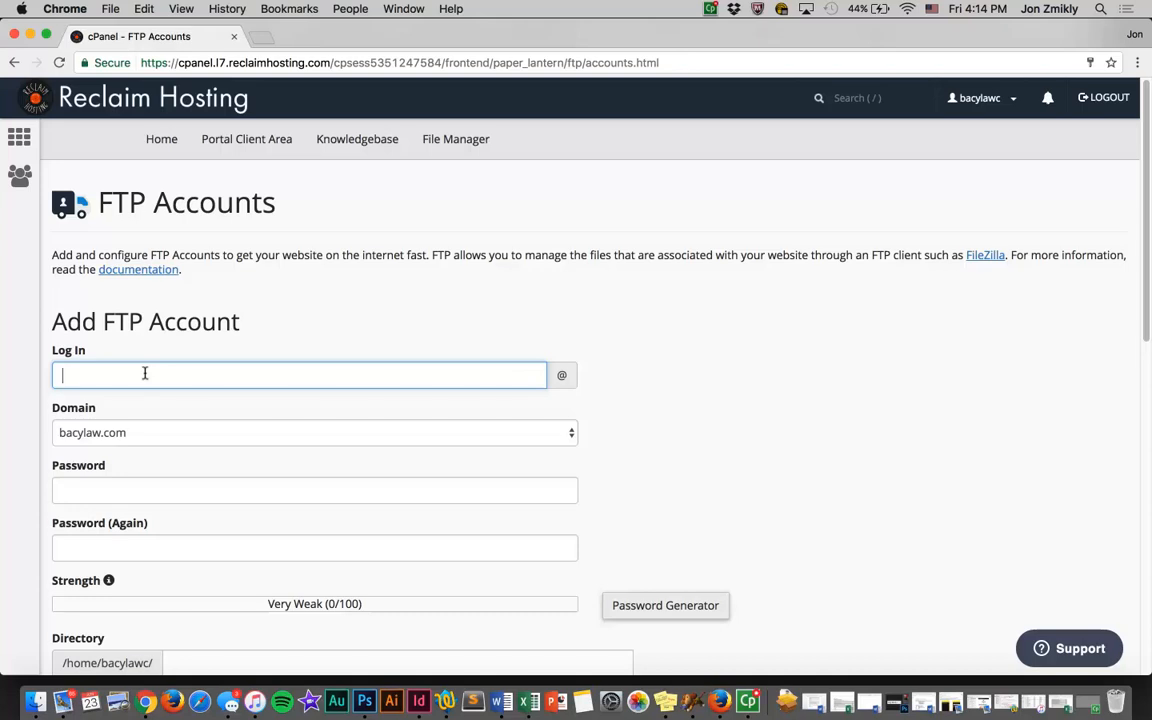
Step: Enter the FTP login name and keep bacylaw.com as the account's domain
text(jonzmikly)
click(155, 428)
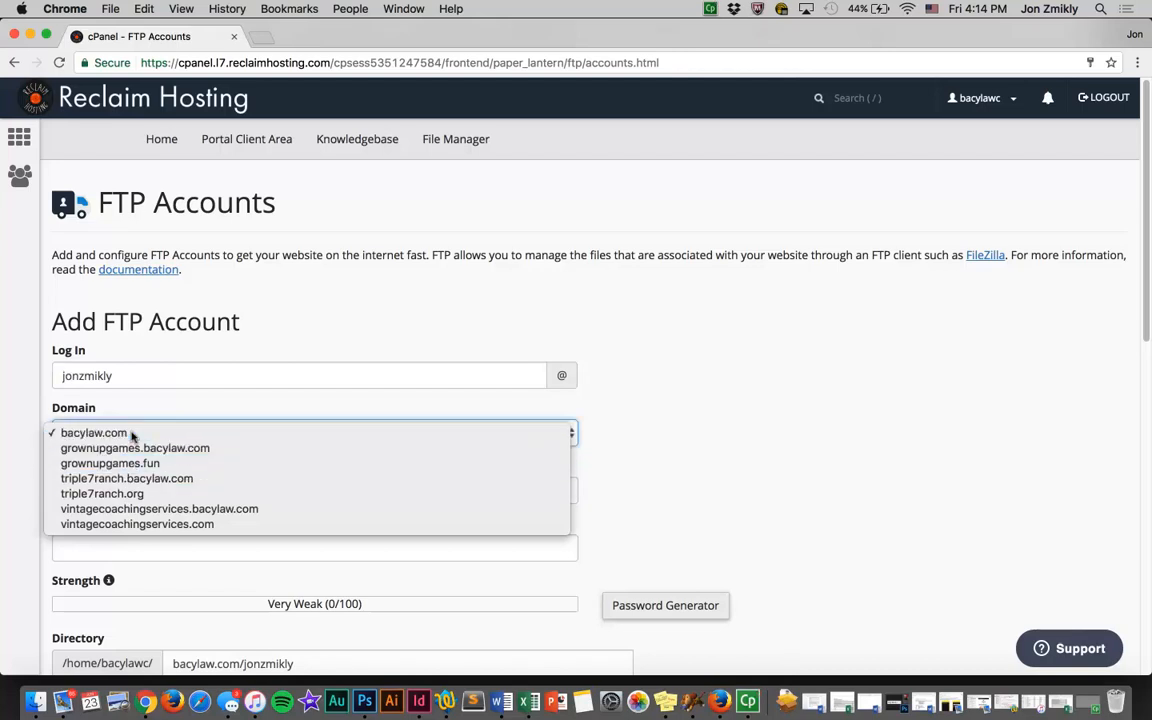
click(131, 436)
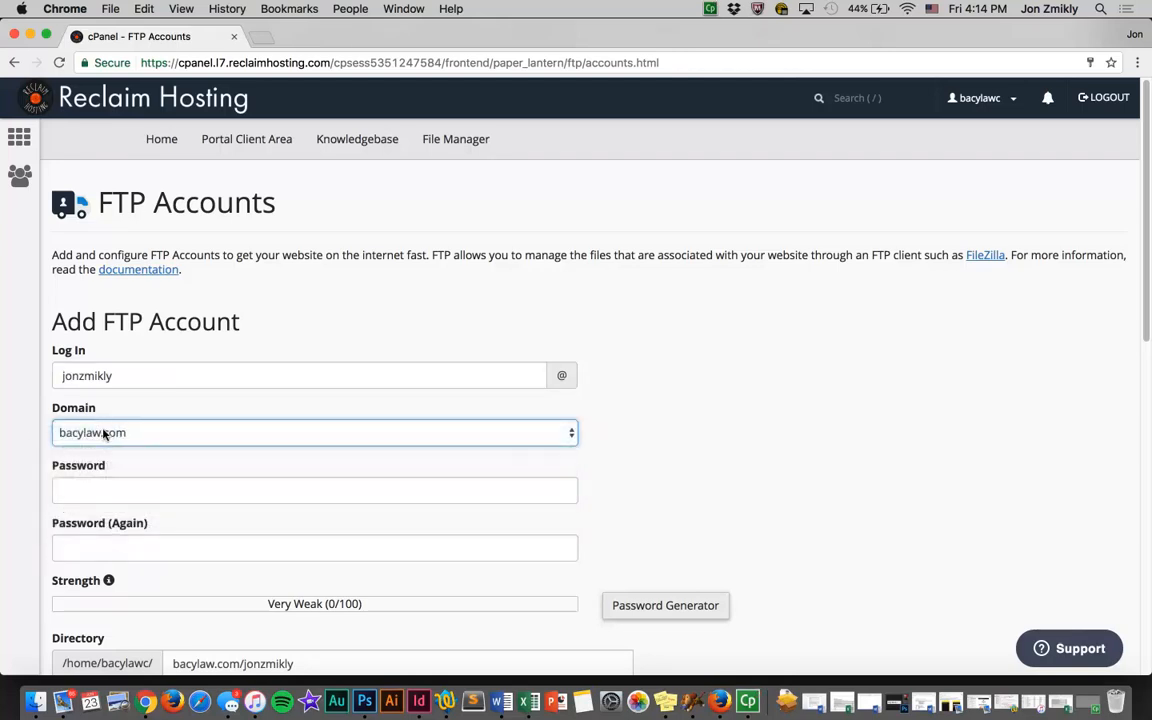
scroll(103, 438, down, 3)
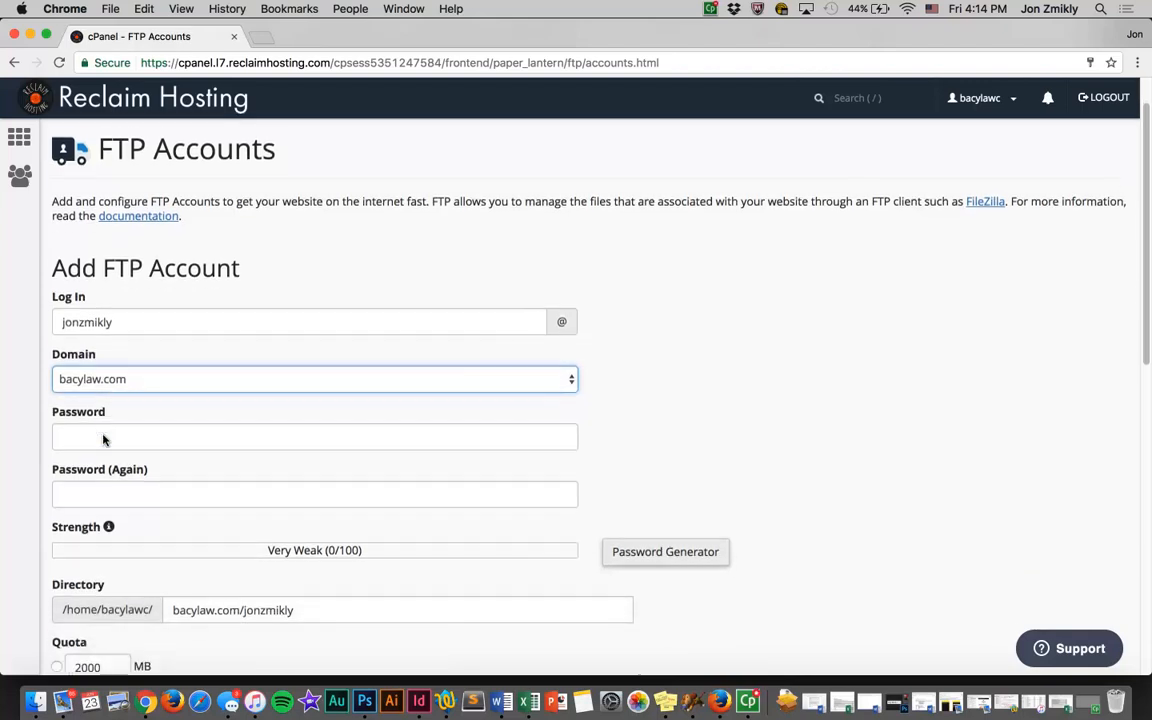
Step: Dismiss the password autofill suggestions and review the existing FTP accounts list
click(89, 371)
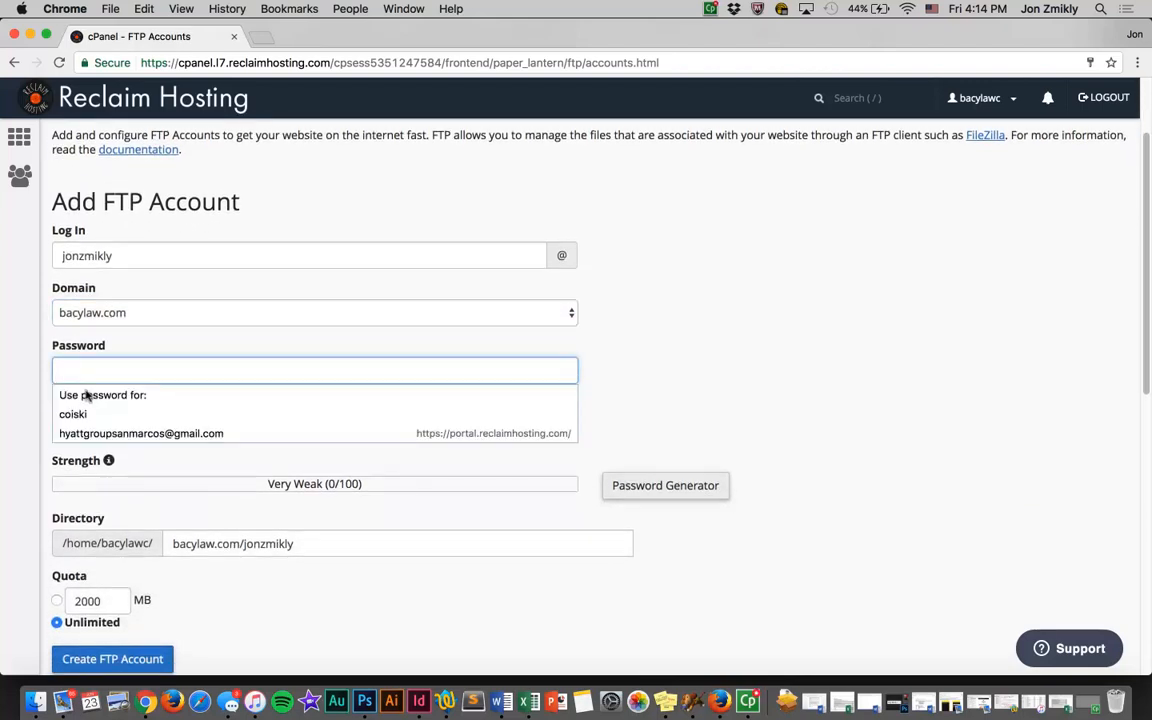
click(43, 345)
scroll(75, 504, down, 3)
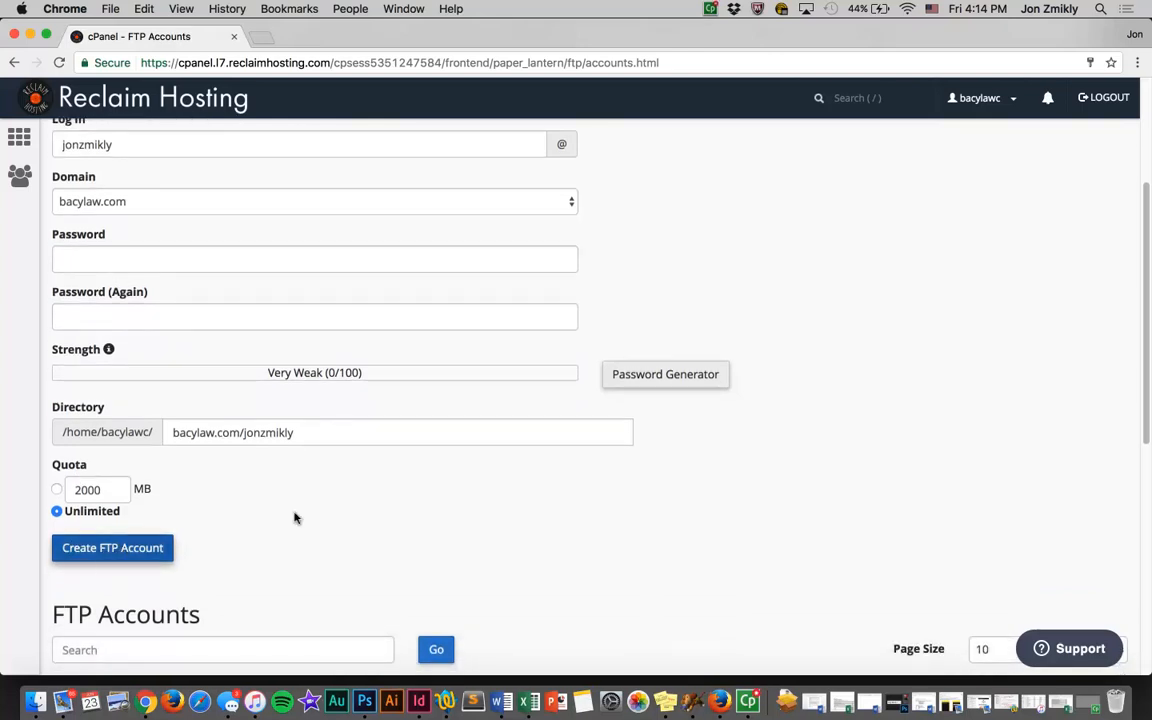
scroll(400, 512, down, 10)
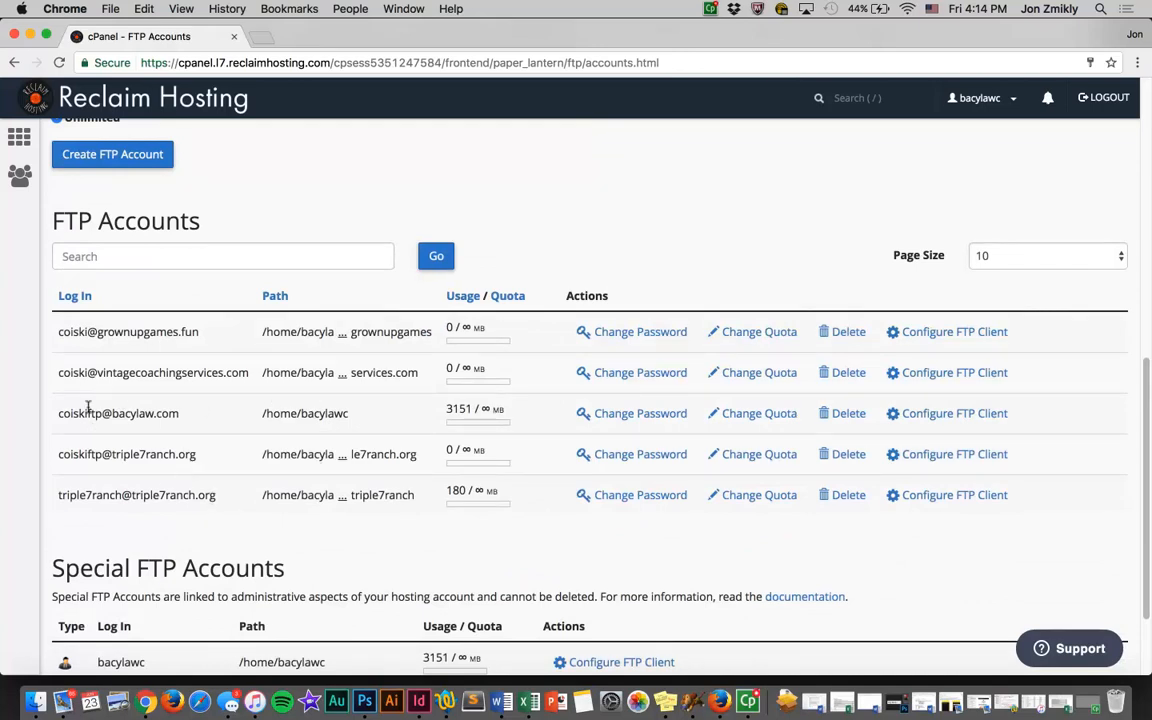
scroll(158, 408, up, 10)
scroll(158, 408, down, 13)
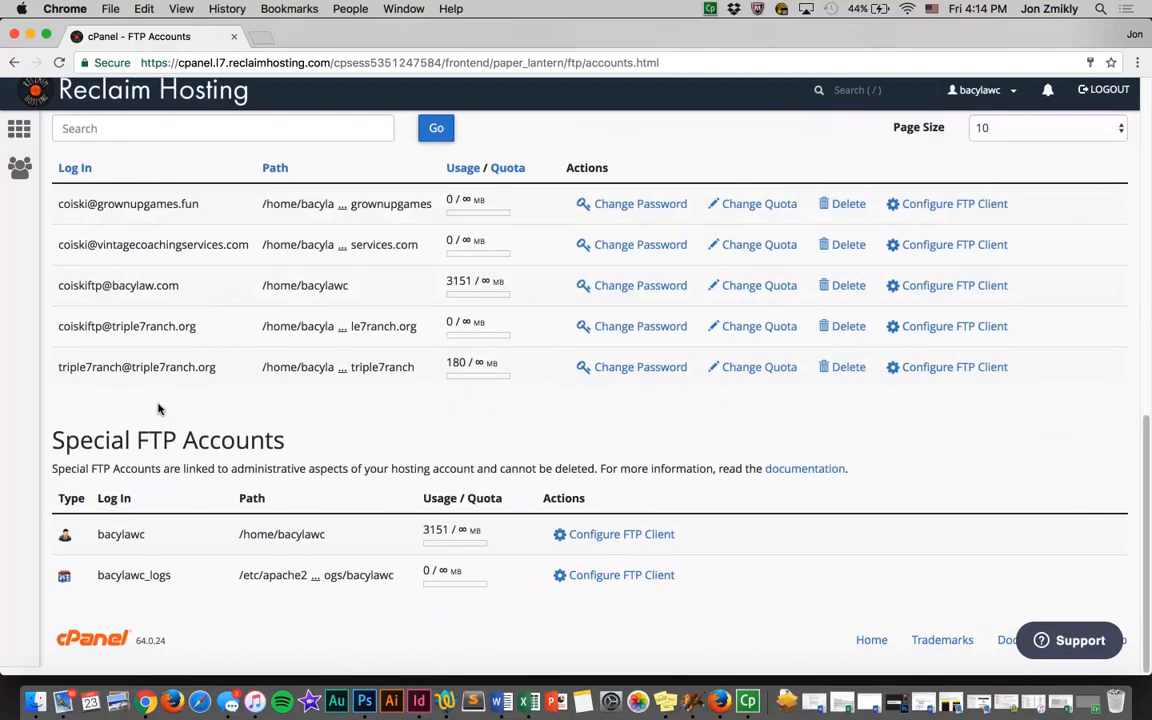
scroll(158, 408, up, 2)
scroll(158, 408, up, 2)
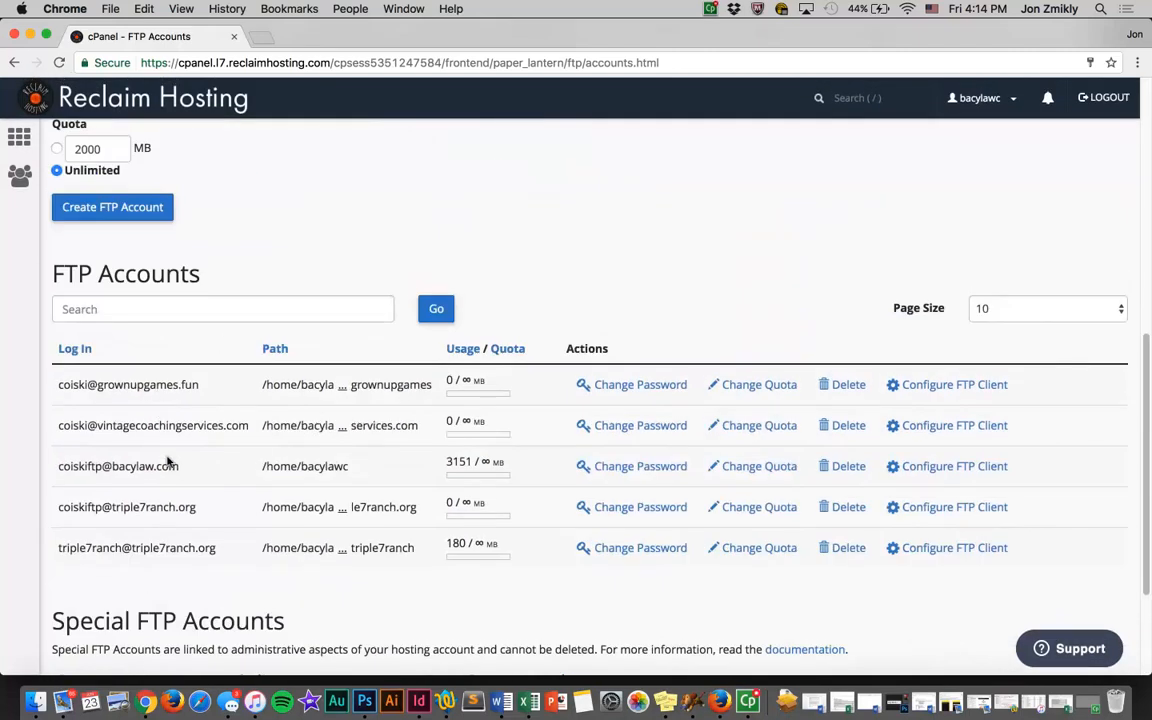
scroll(165, 460, up, 15)
scroll(394, 317, down, 1)
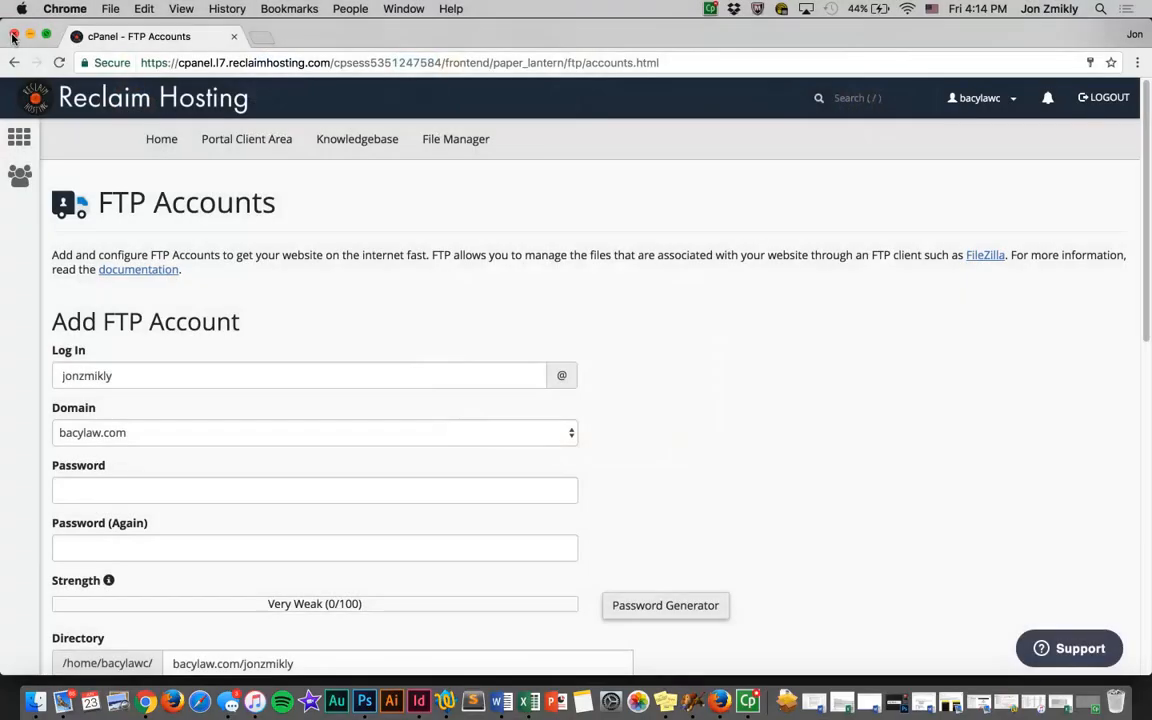
Step: Close the cPanel window, open and widen a new Chrome window, then switch to Firefox
click(13, 37)
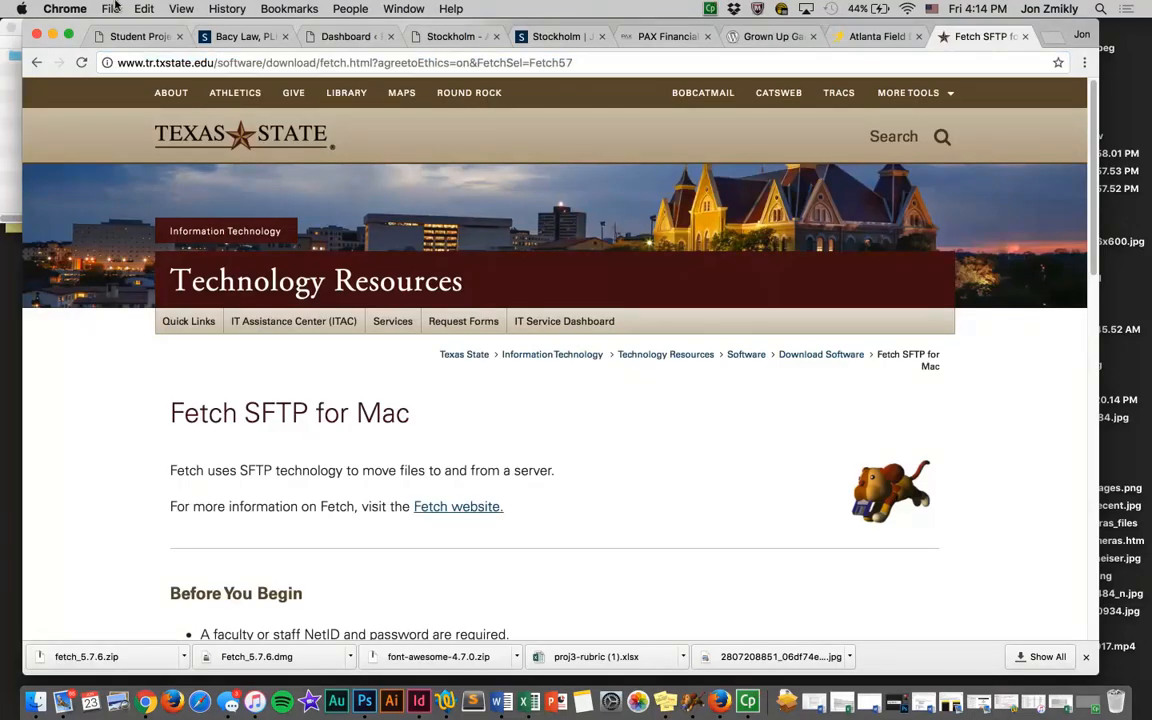
click(108, 9)
click(118, 44)
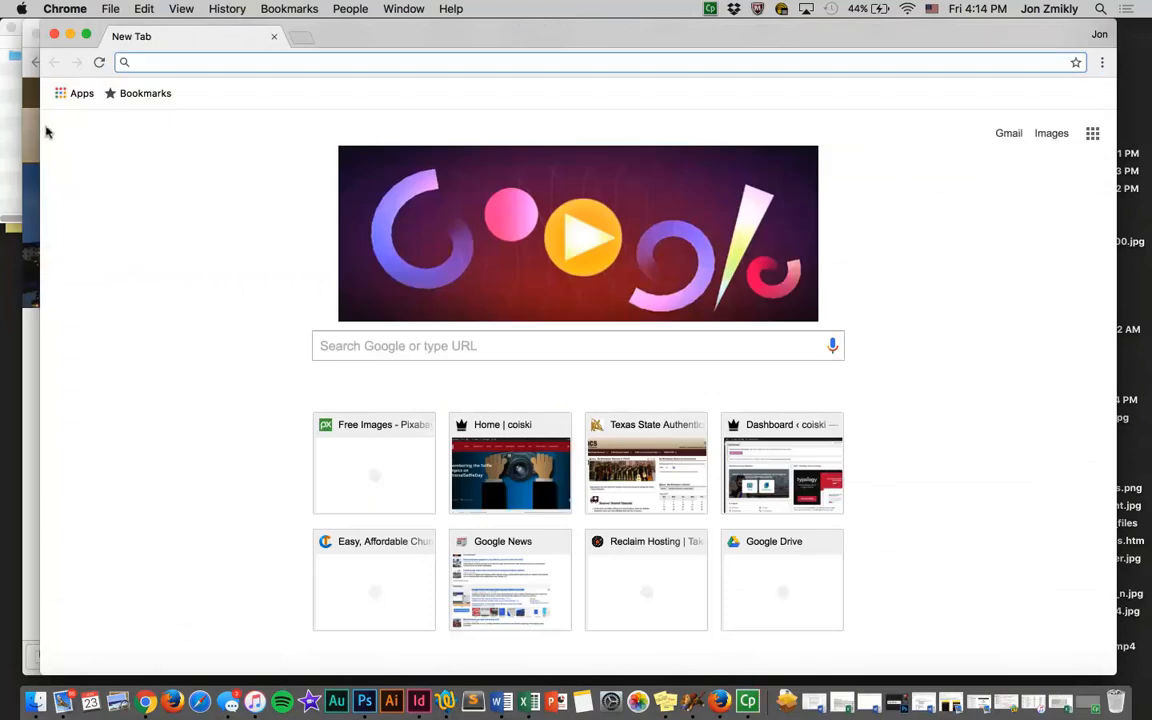
drag(23, 127, 3, 127)
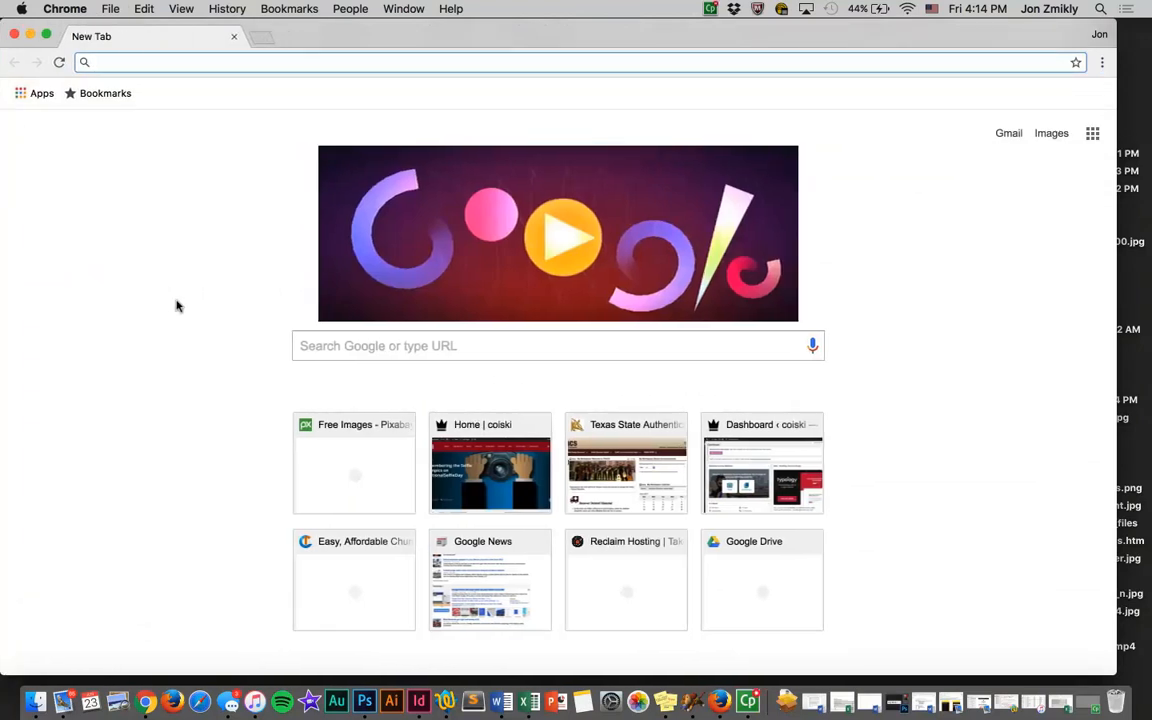
click(173, 712)
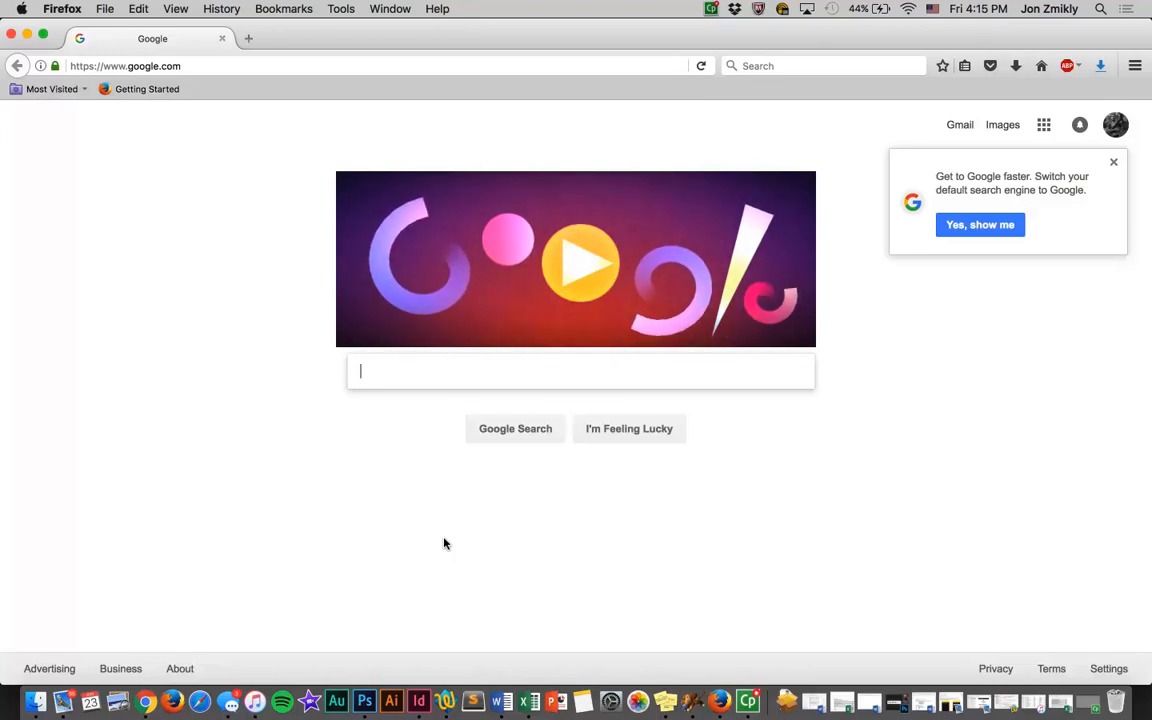
Step: Search Google for 'free ftp programs' and highlight FileZilla, Cyberduck and FireFTP in the results
text(free ftp)
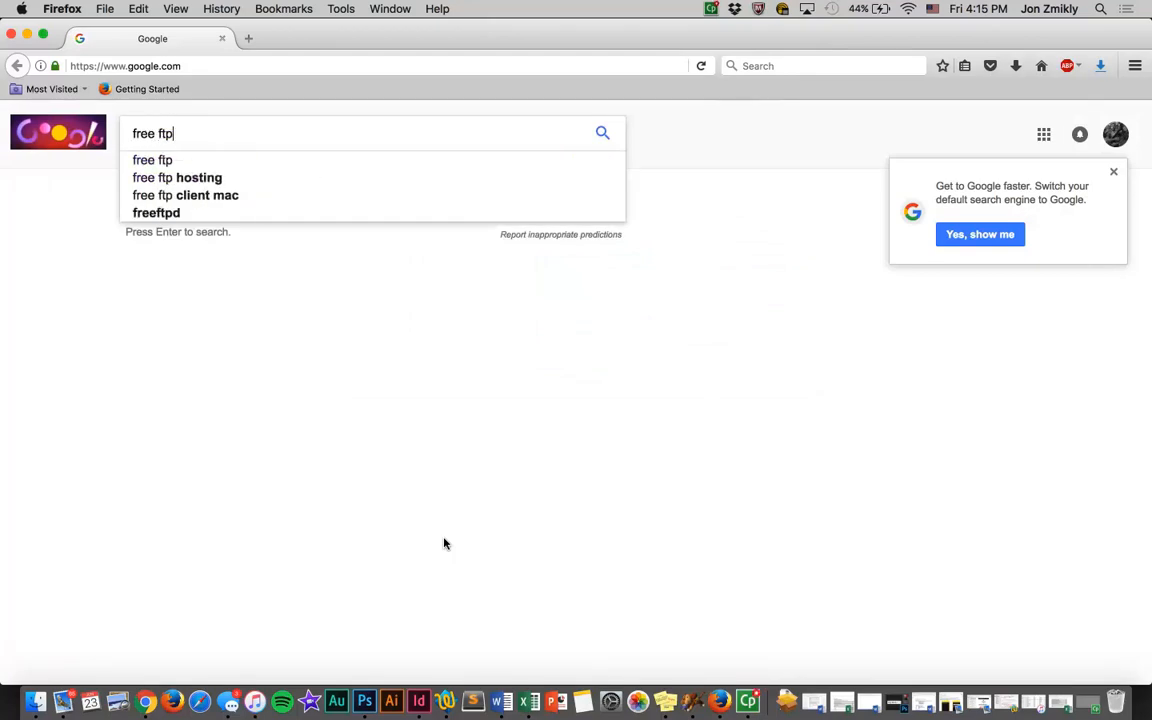
text( programs)
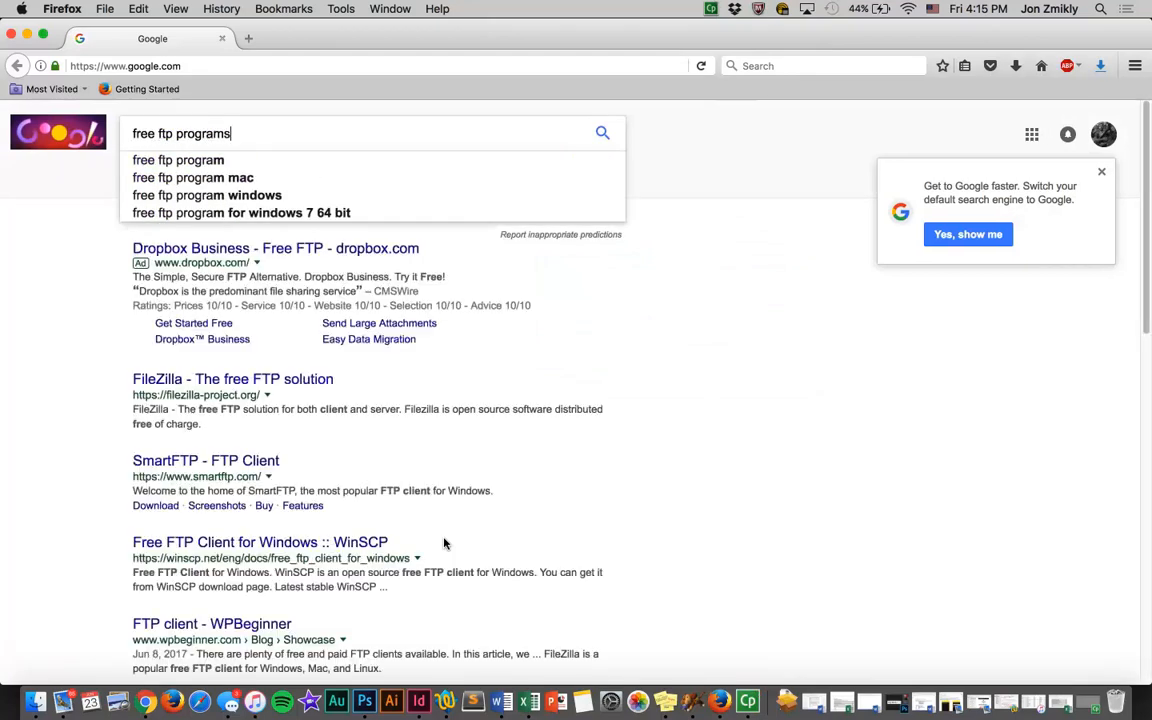
key(Return)
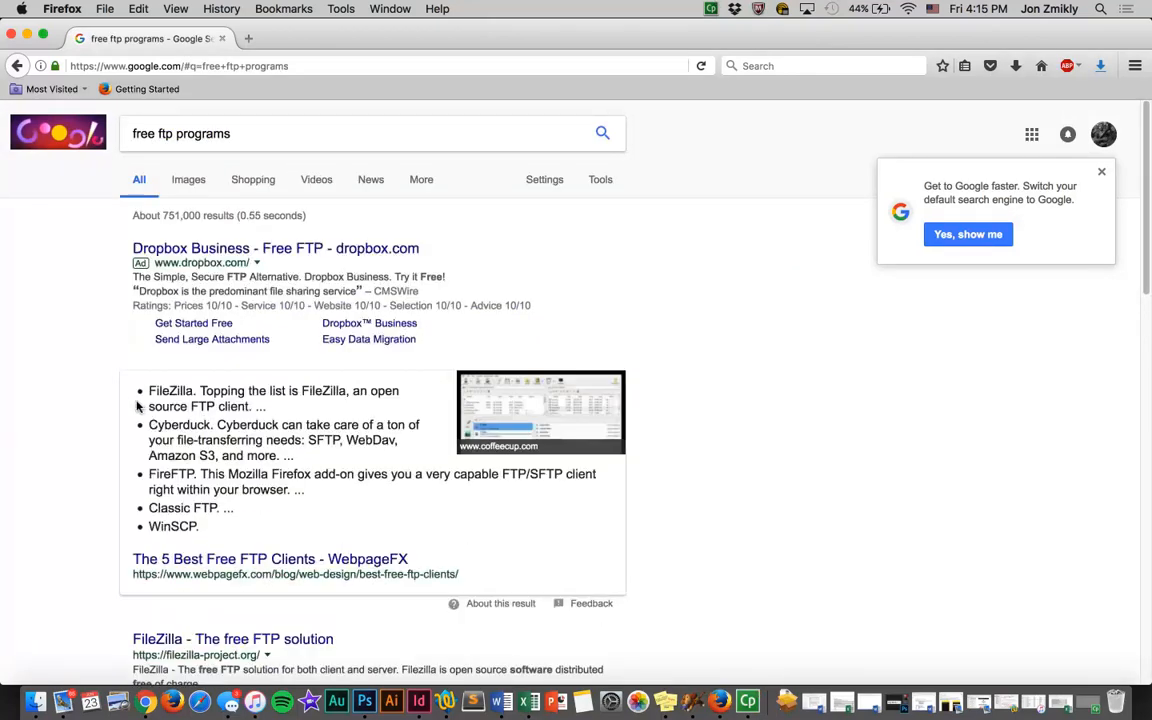
drag(149, 391, 193, 389)
drag(149, 425, 208, 425)
drag(157, 474, 194, 474)
click(216, 490)
scroll(216, 490, down, 1)
scroll(216, 490, up, 1)
Step: Search Google for 'fire ftp' from the address bar
click(186, 65)
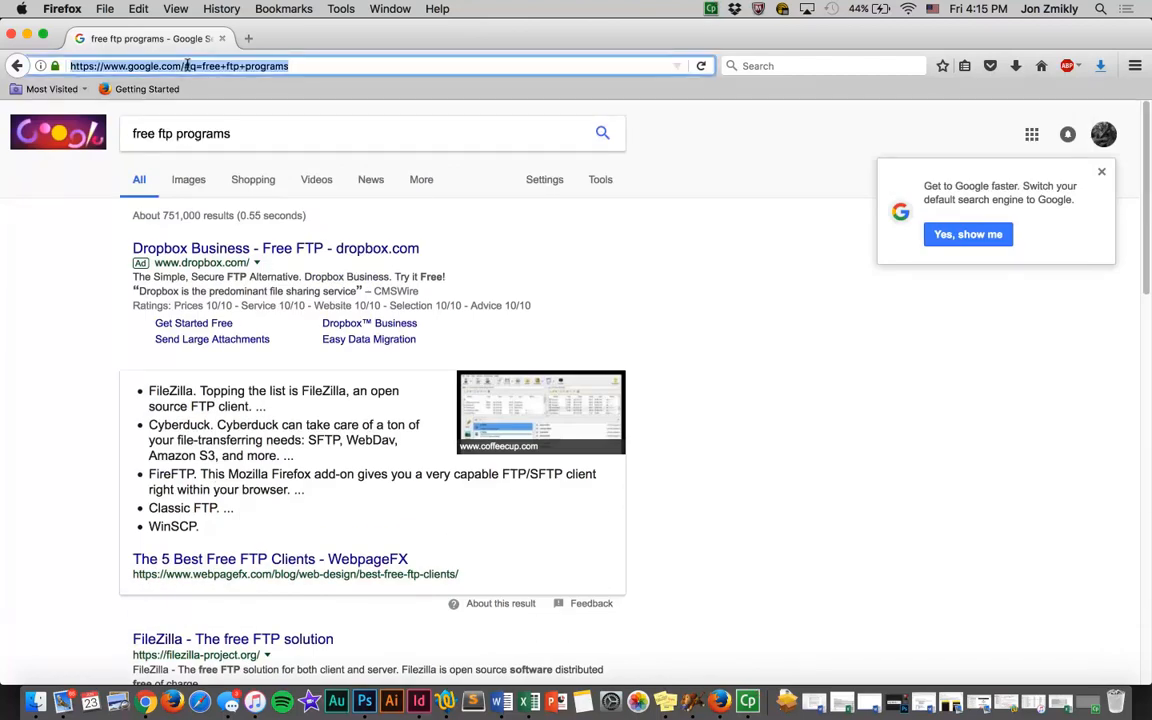
text(fire ft)
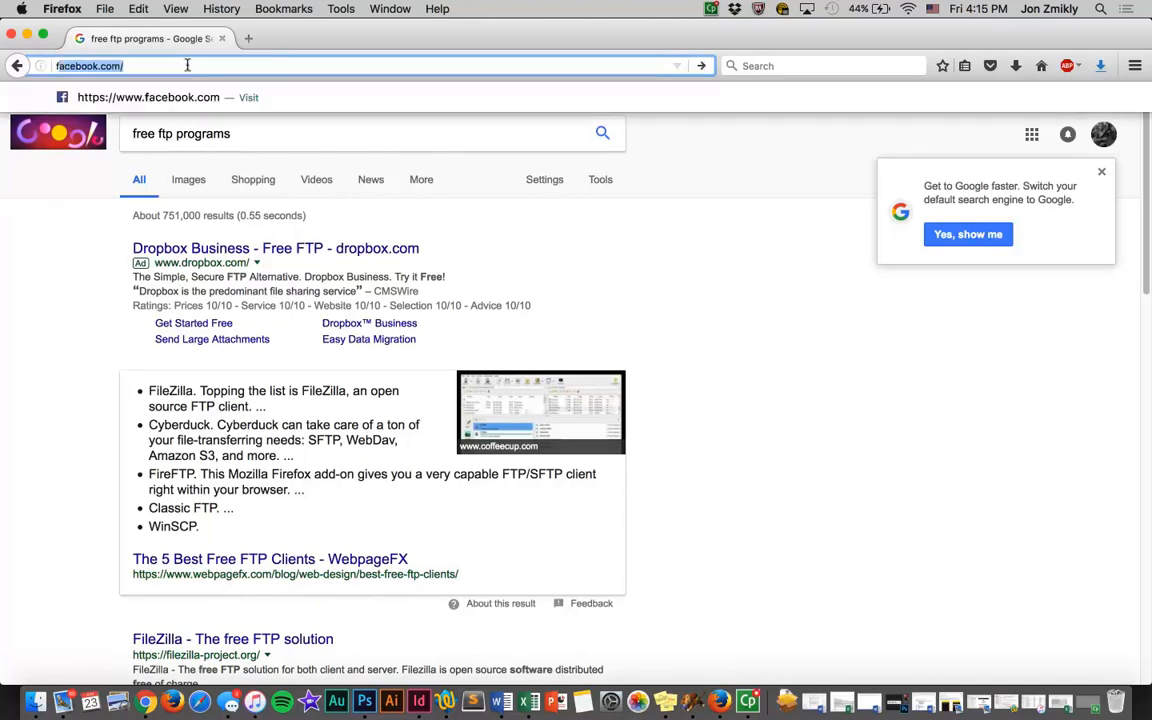
text(p)
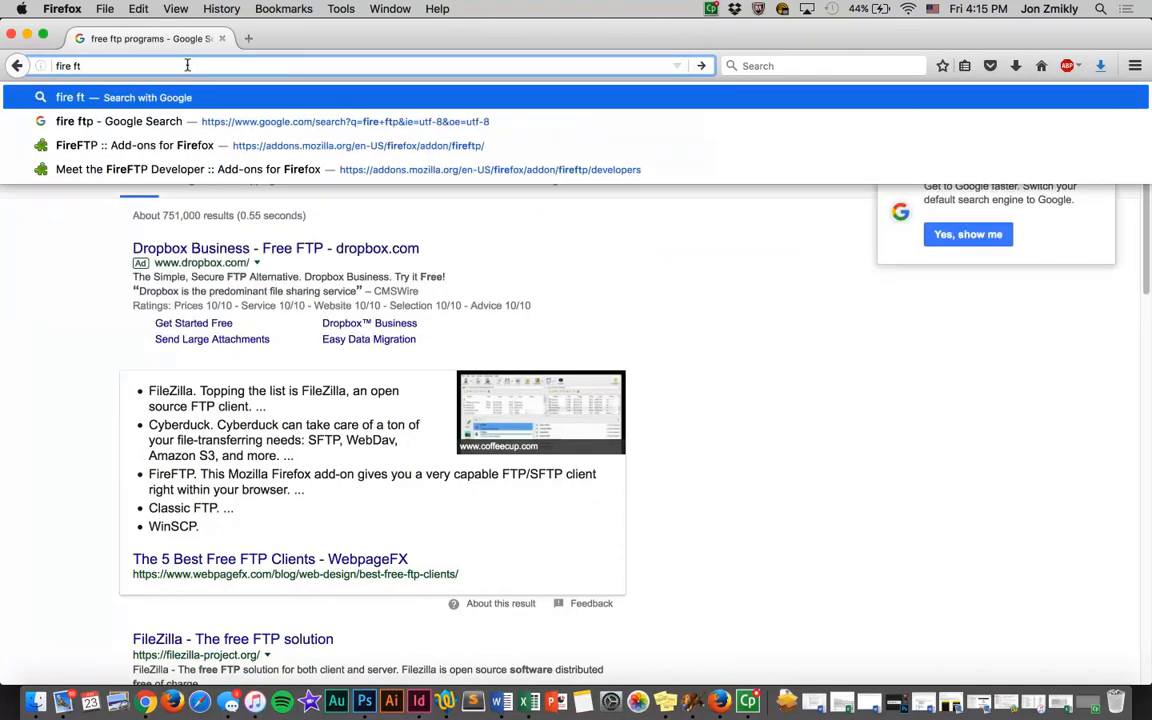
key(Return)
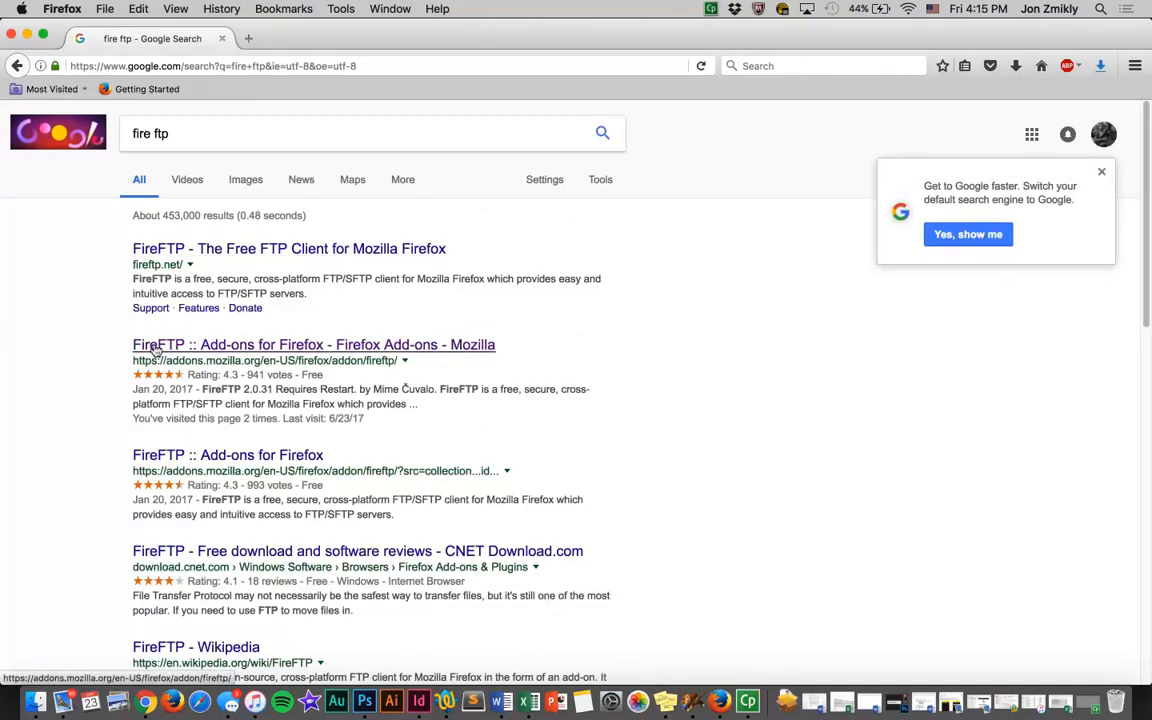
Step: Install the FireFTP add-on from its add-on page and restart Firefox
click(192, 347)
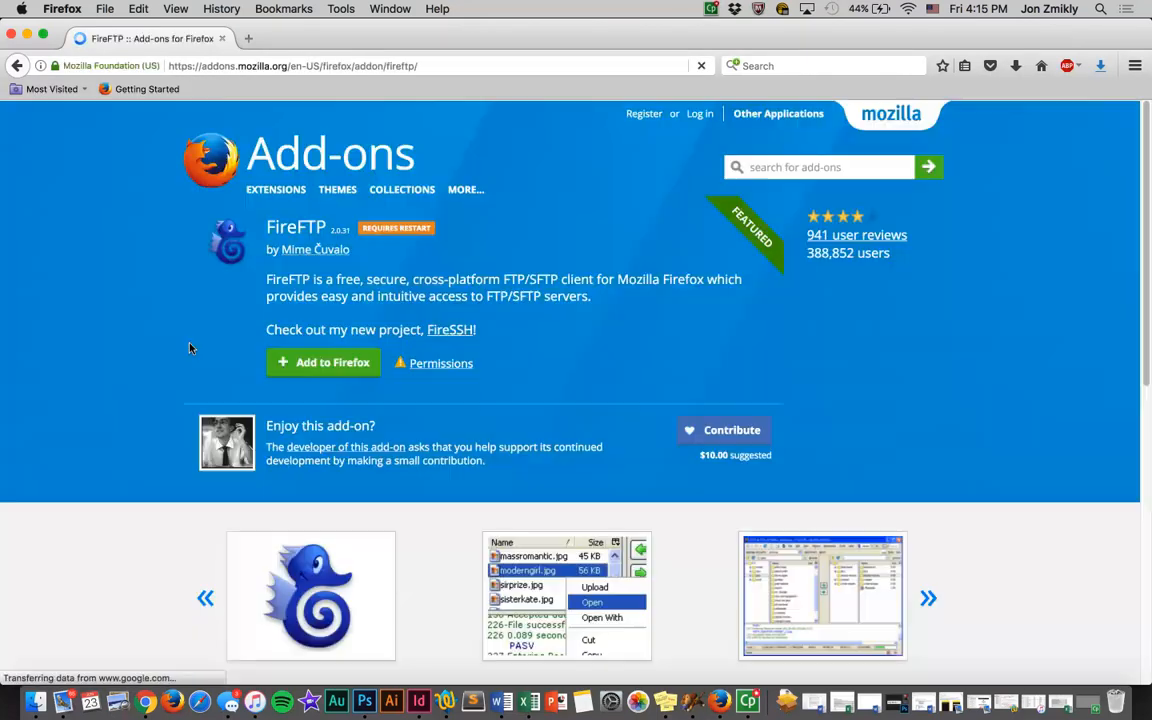
click(318, 366)
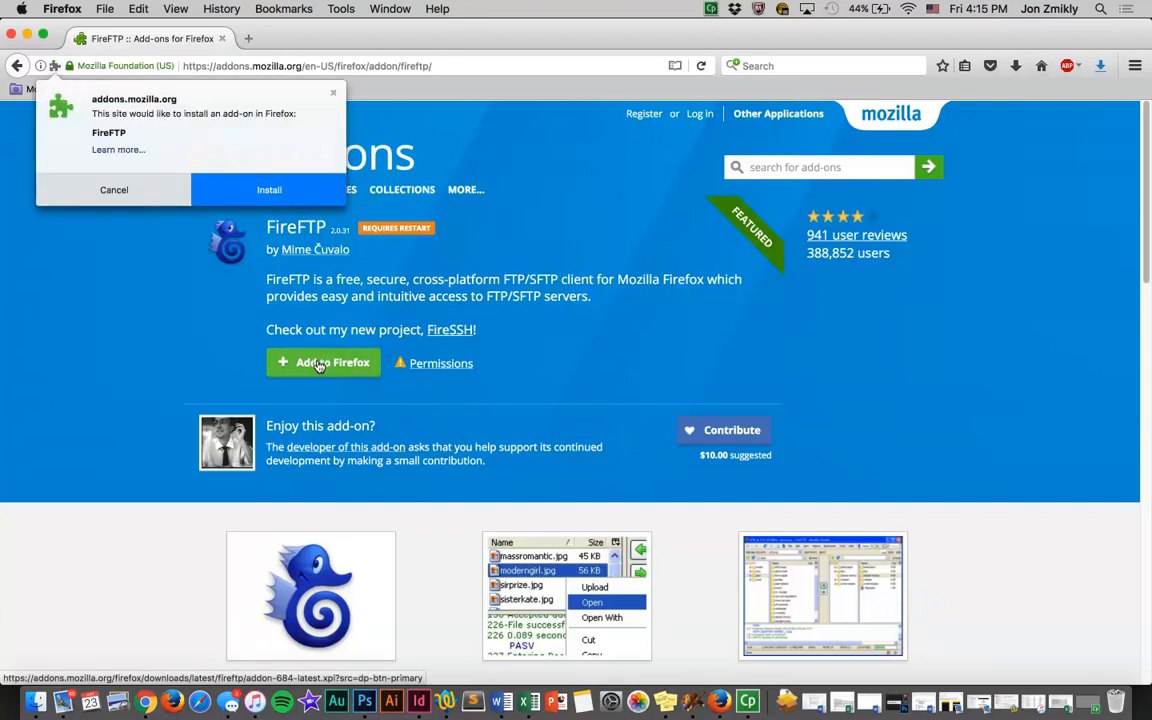
click(261, 192)
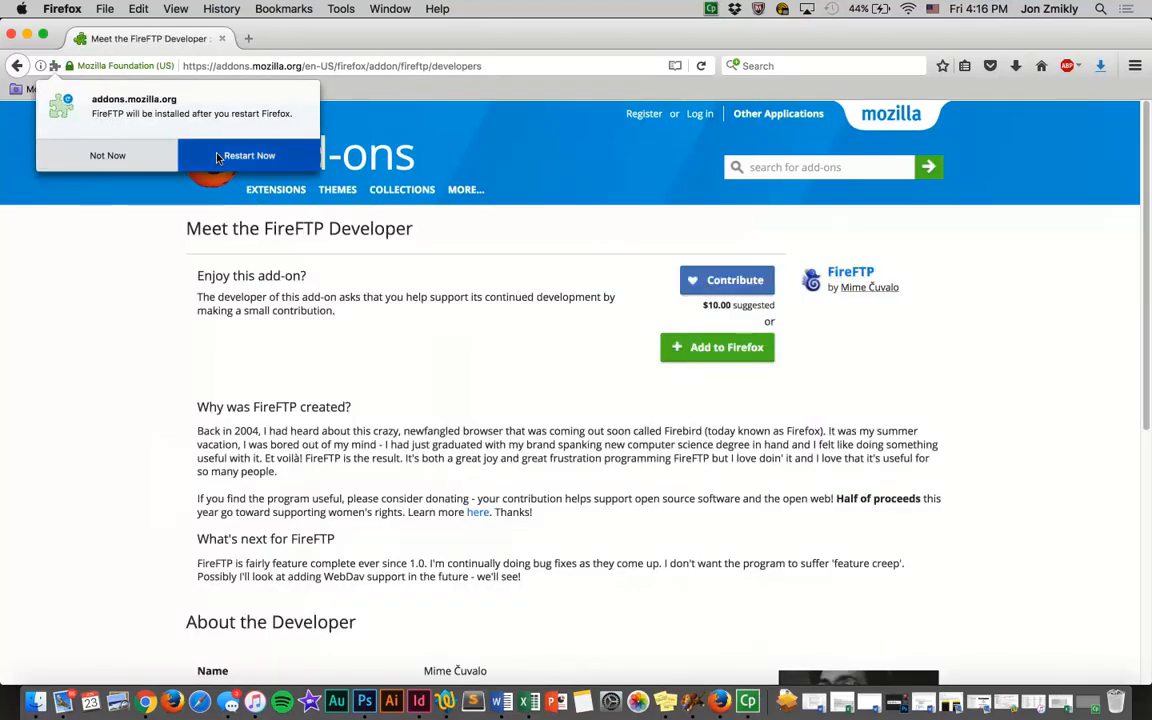
click(217, 157)
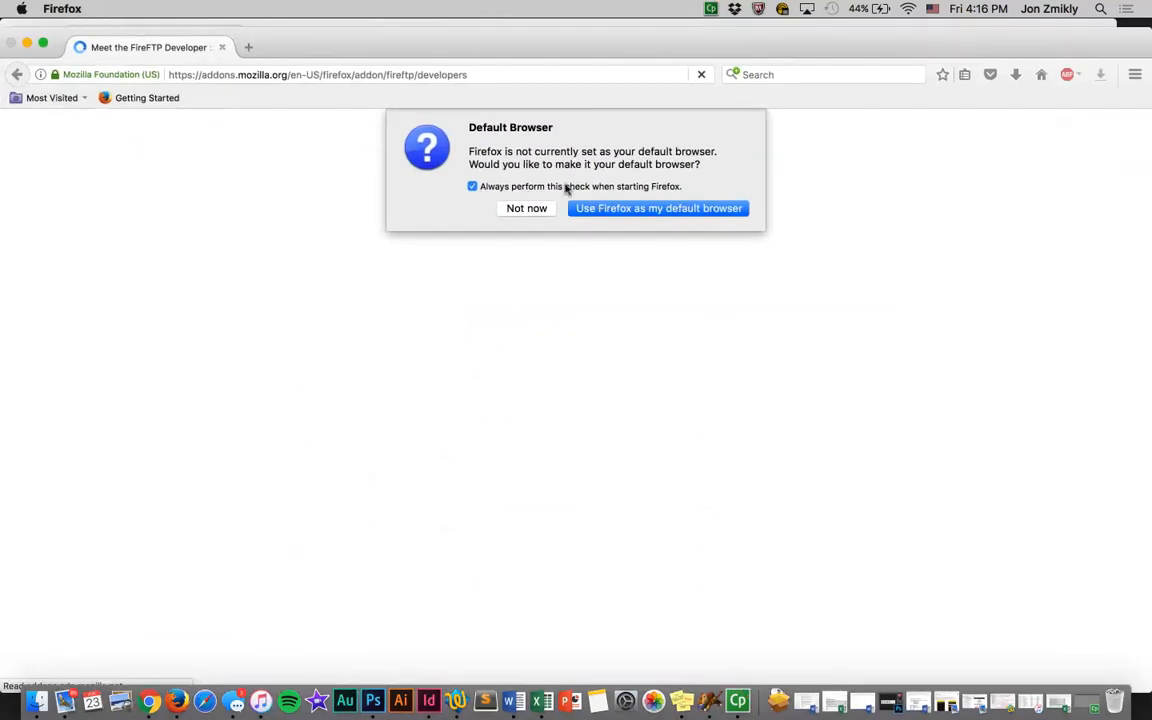
Step: Decline making Firefox the default browser and open Tools > Web Developer
click(512, 209)
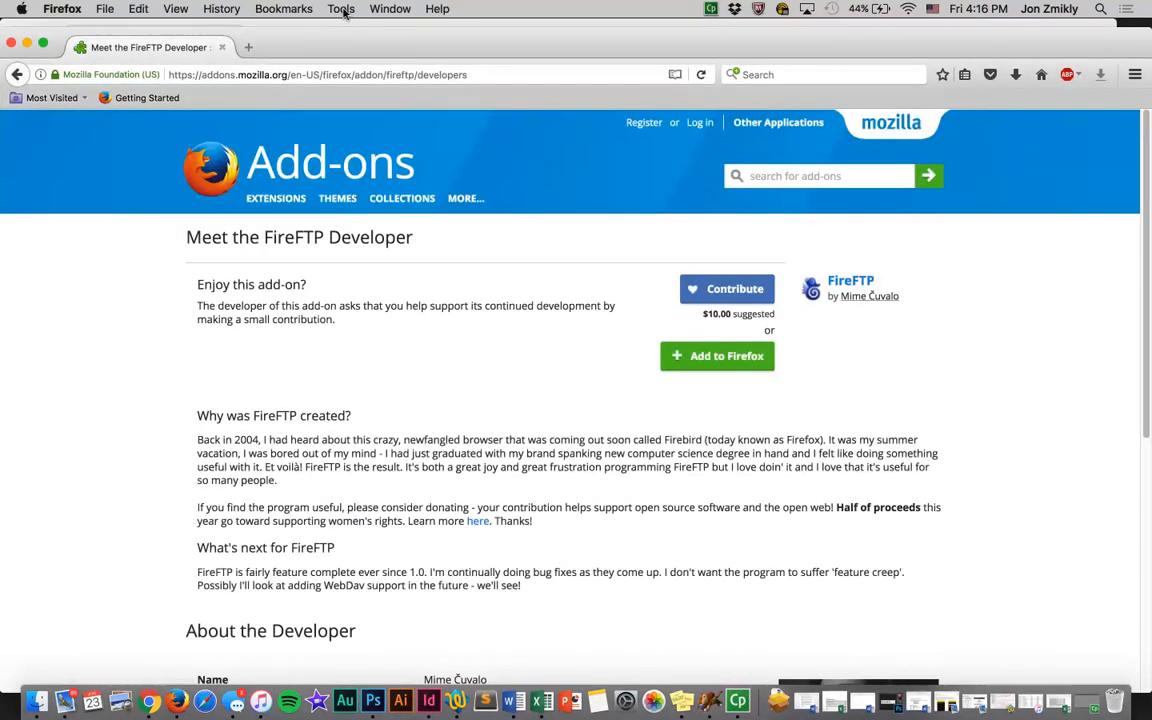
click(338, 8)
mouse_move(349, 84)
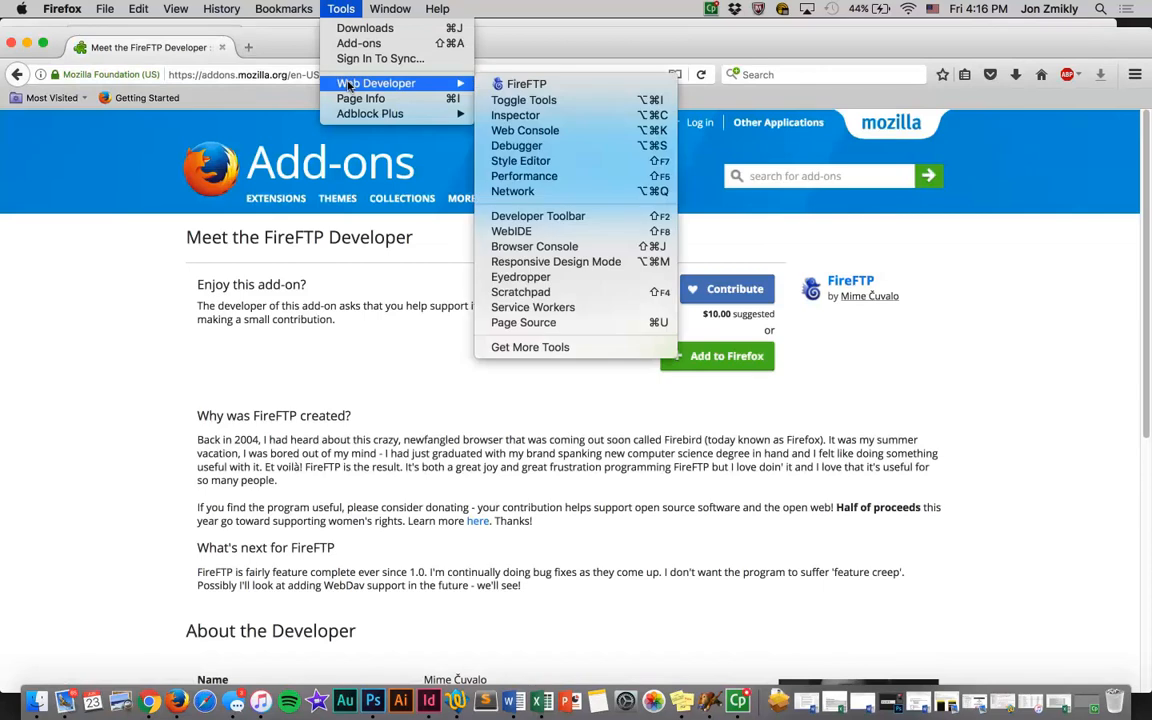
Step: Launch FireFTP and choose 'Create an account...' from the account dropdown
click(530, 85)
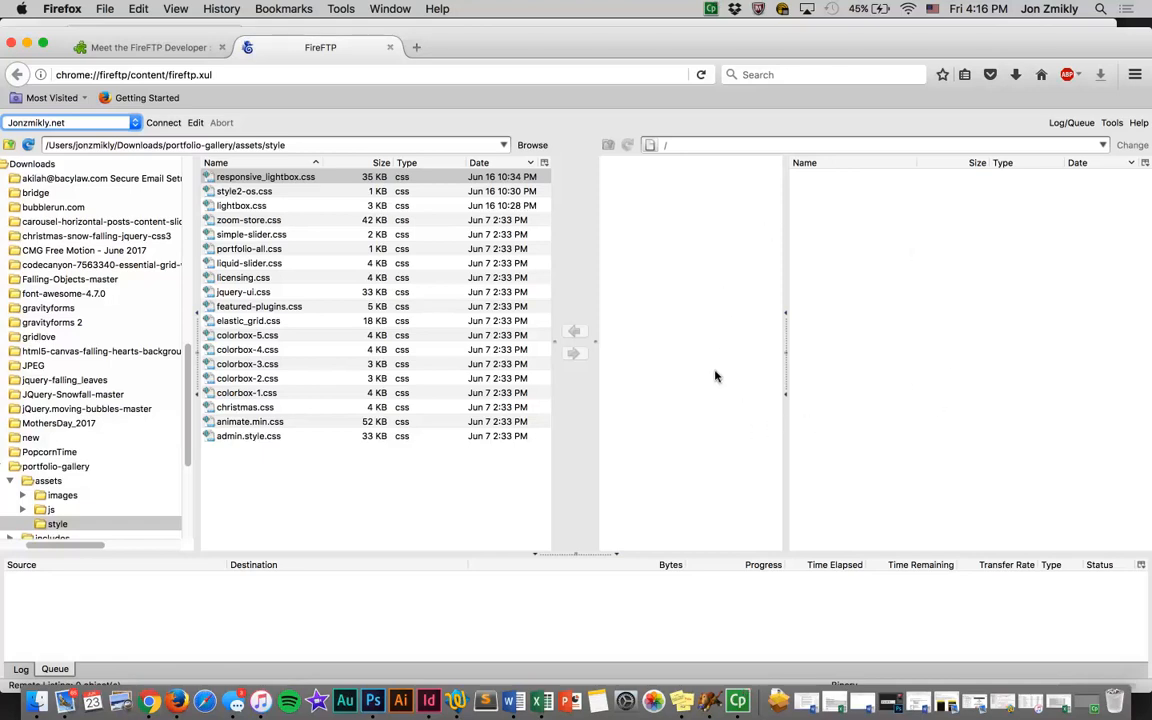
click(97, 123)
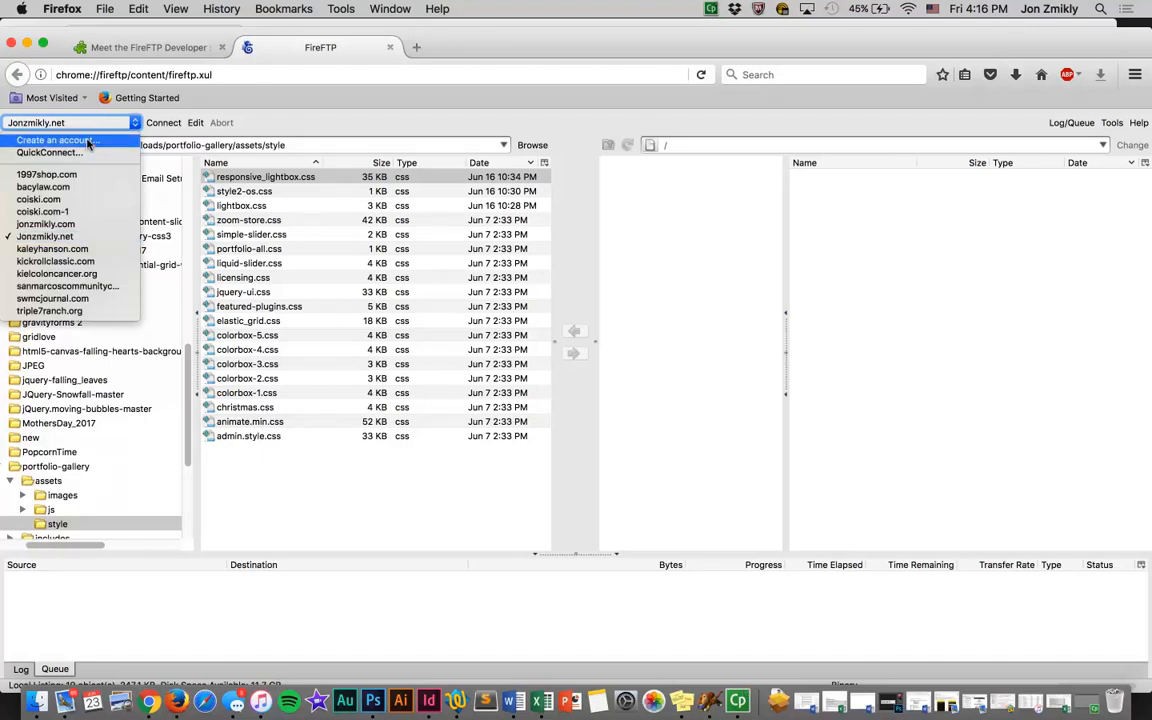
click(87, 143)
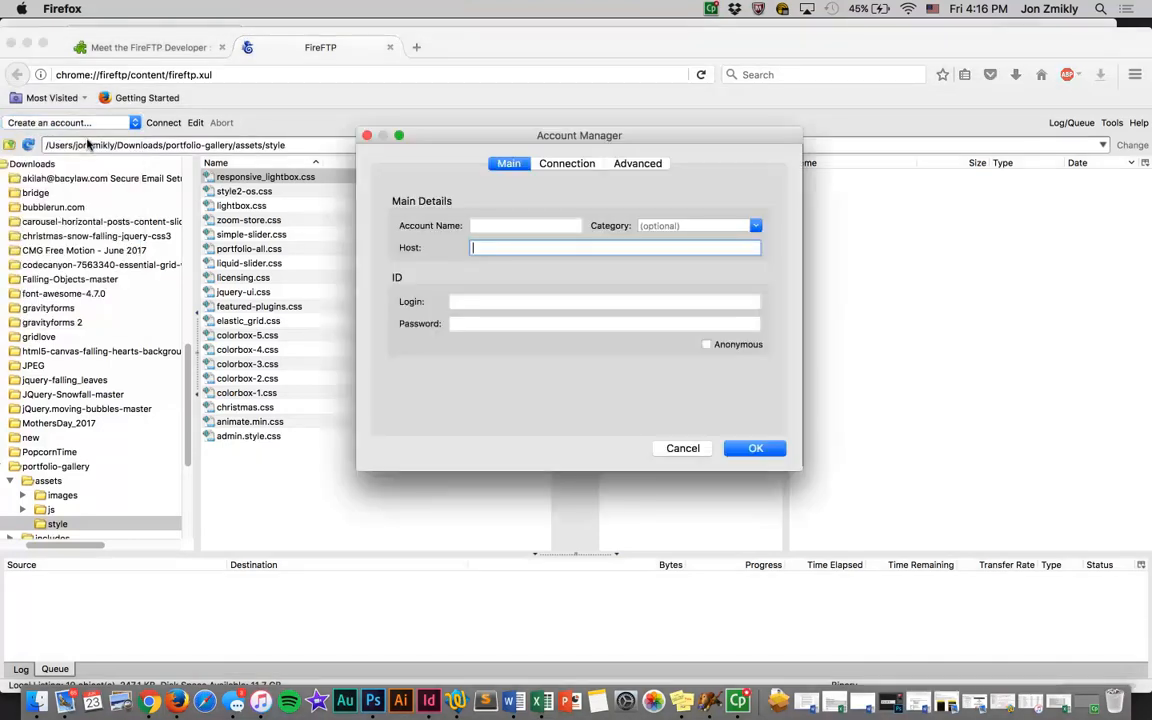
click(486, 226)
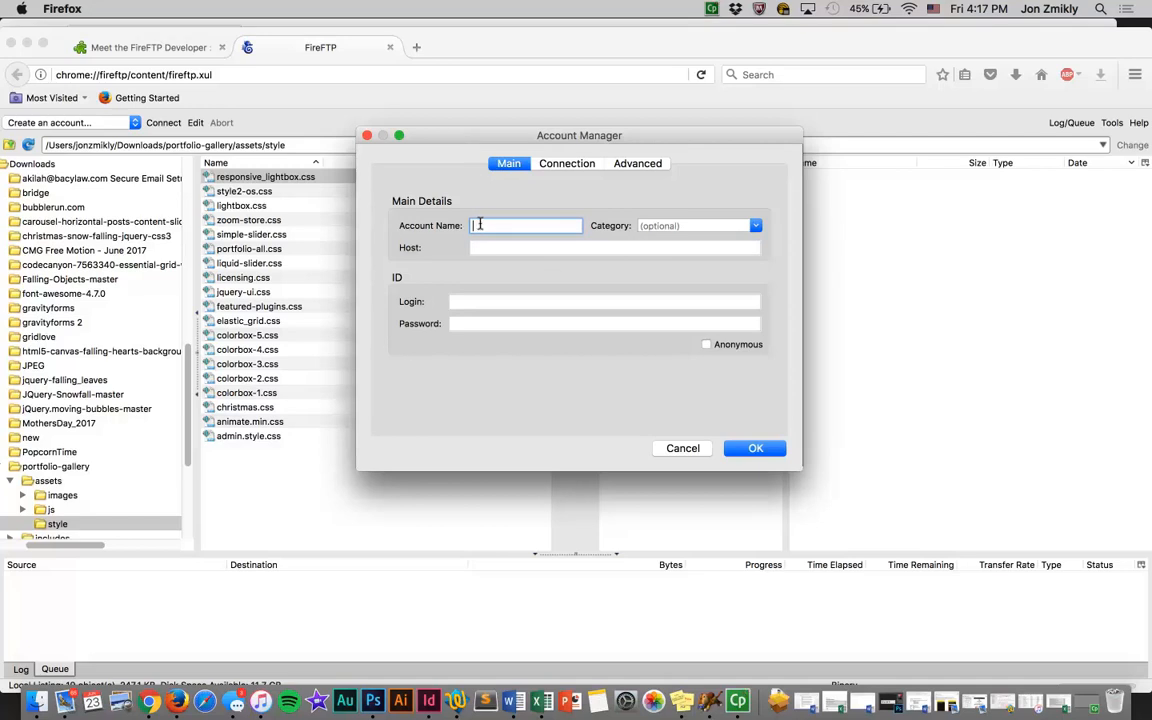
text(Jonzmikly.net)
click(476, 246)
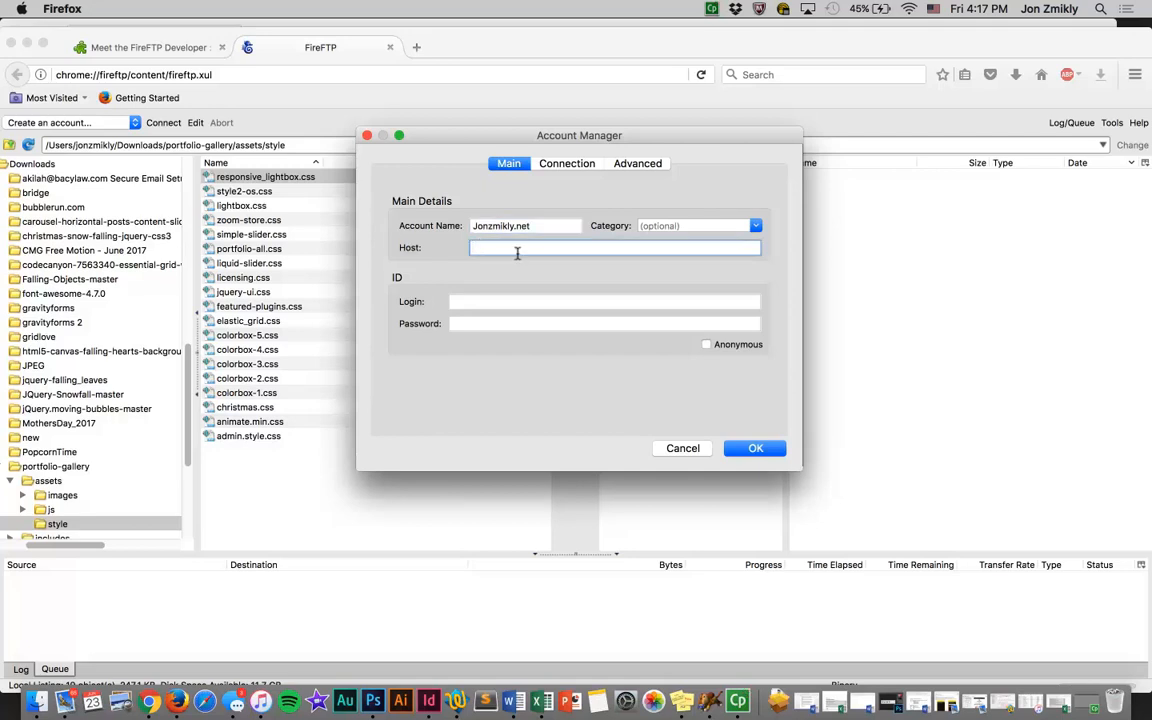
text(www.jonzmikly.net)
click(480, 301)
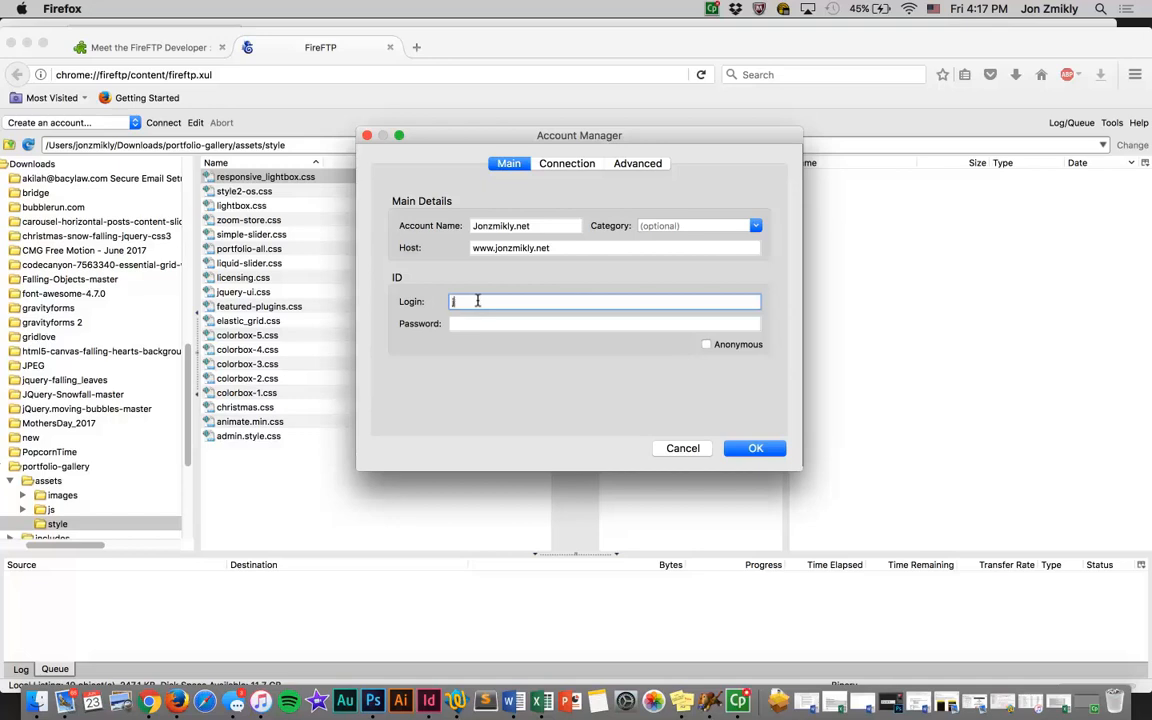
text(jonzmikly)
Step: Cancel the account setup without a password and show the saved accounts list
click(476, 323)
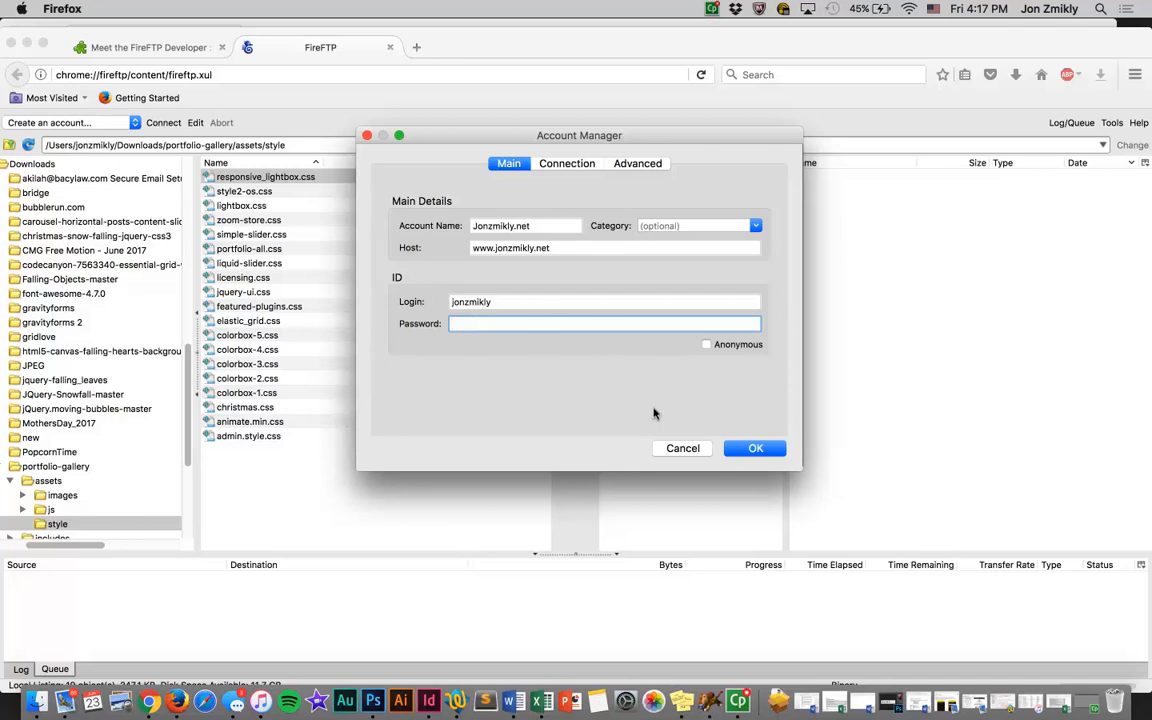
click(682, 449)
click(95, 121)
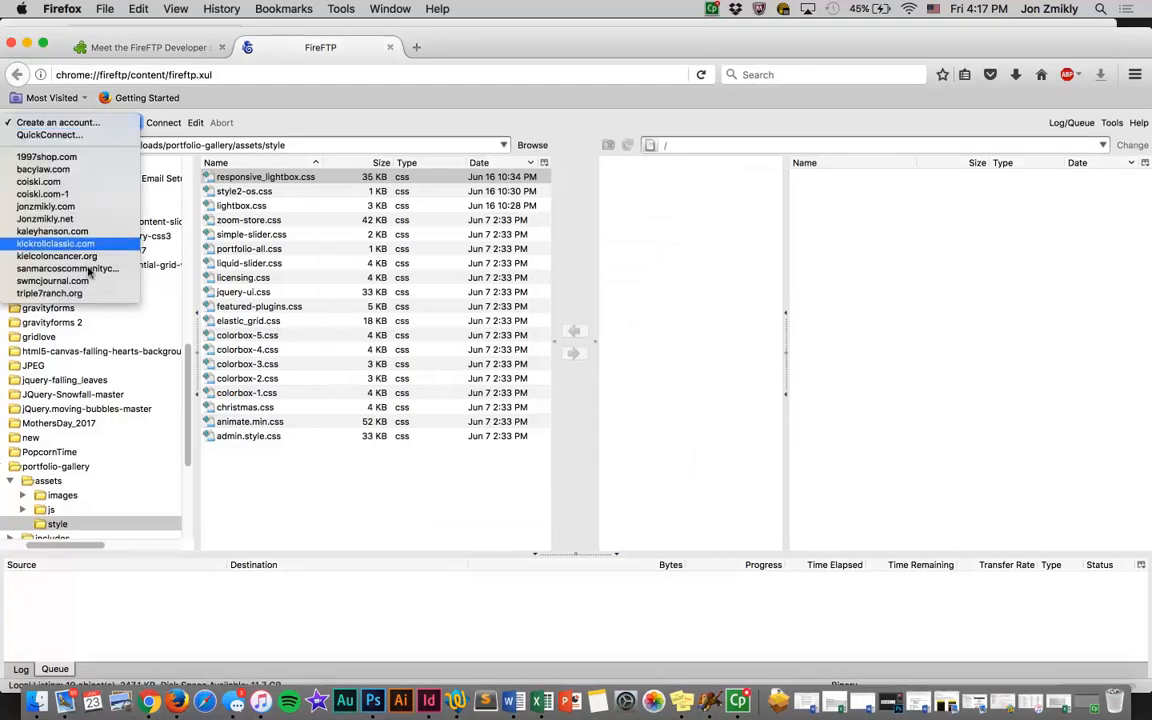
Step: Connect to the server using the saved .com site account
click(55, 207)
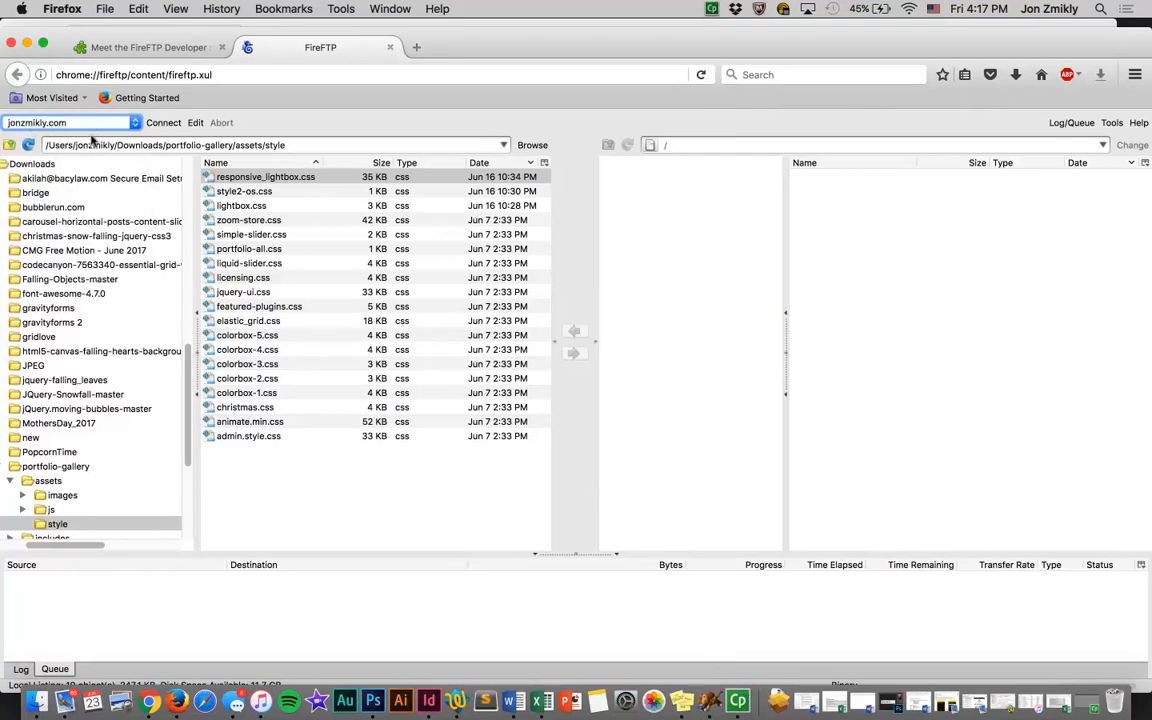
click(164, 123)
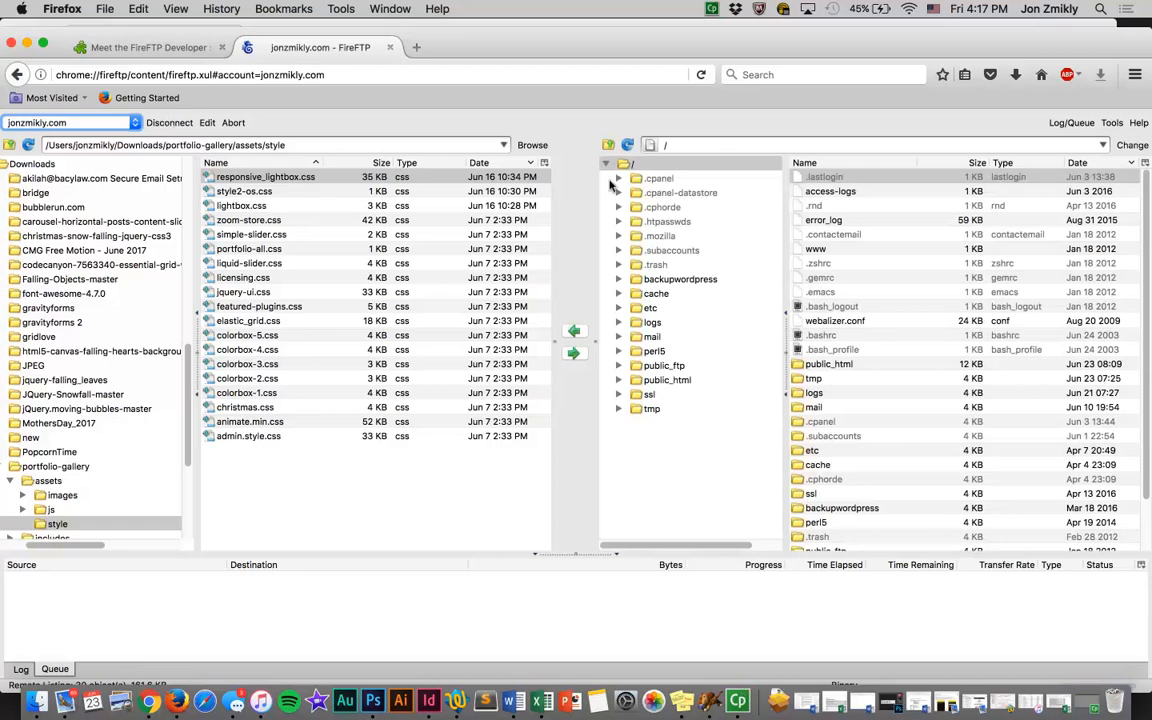
scroll(857, 425, down, 2)
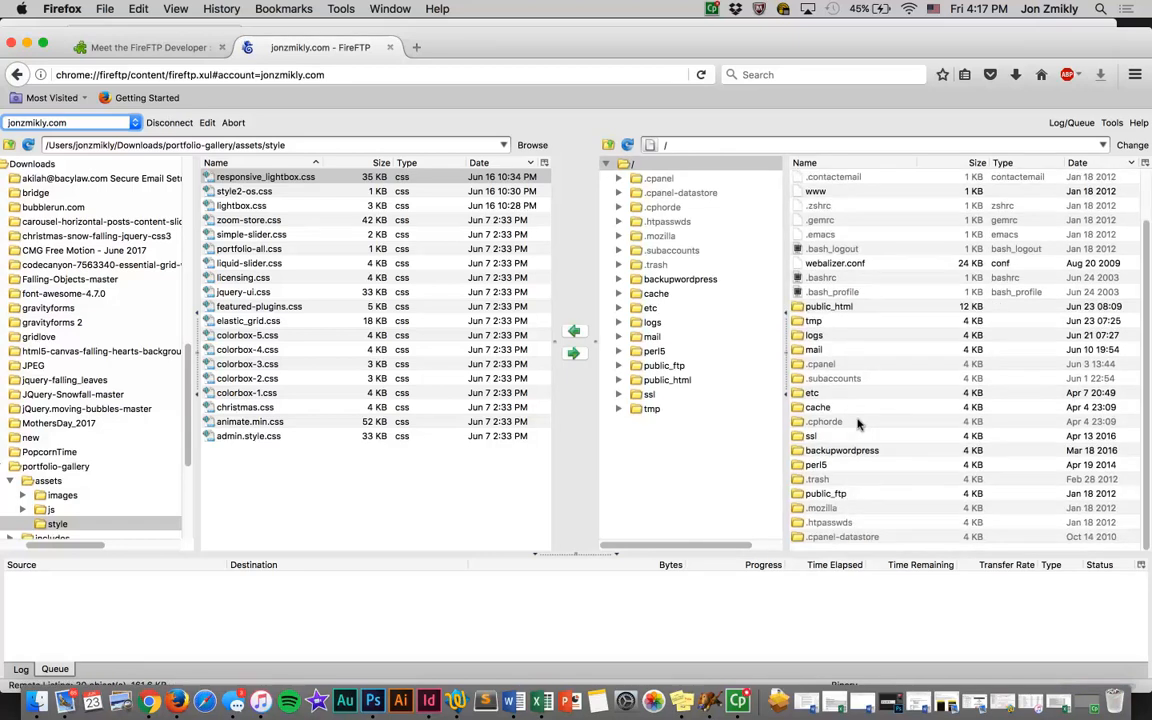
scroll(857, 425, up, 2)
scroll(857, 330, down, 1)
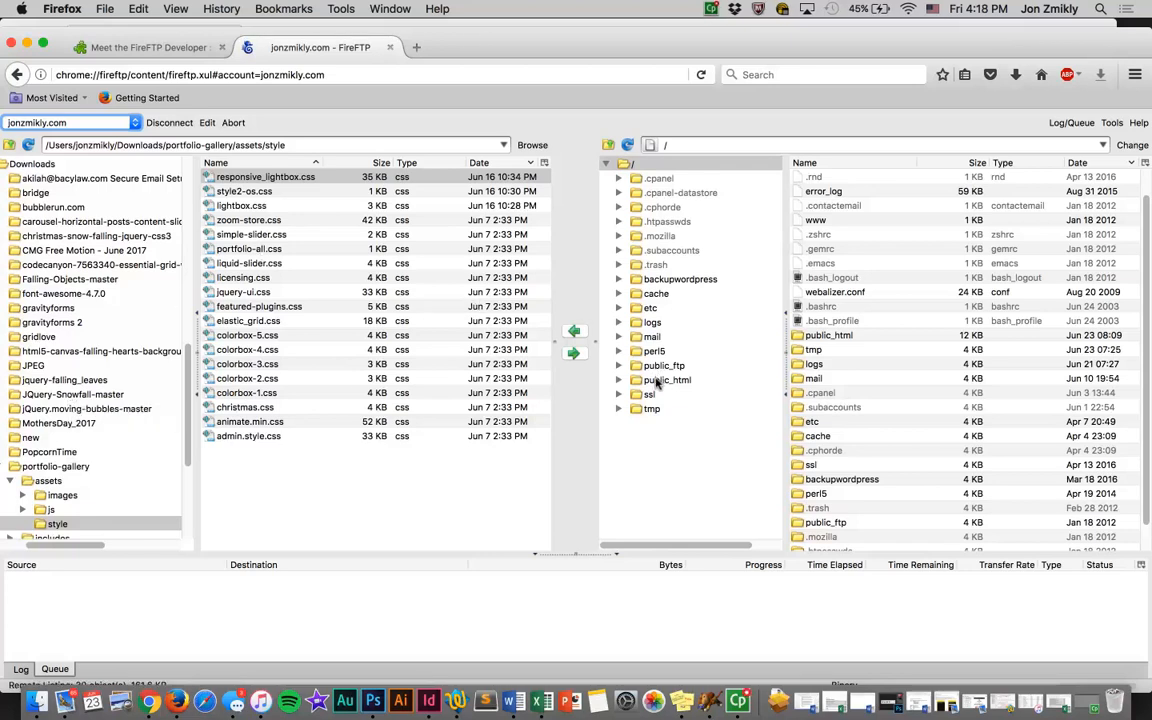
Step: Open the remote public_html folder and browse its contents
click(657, 383)
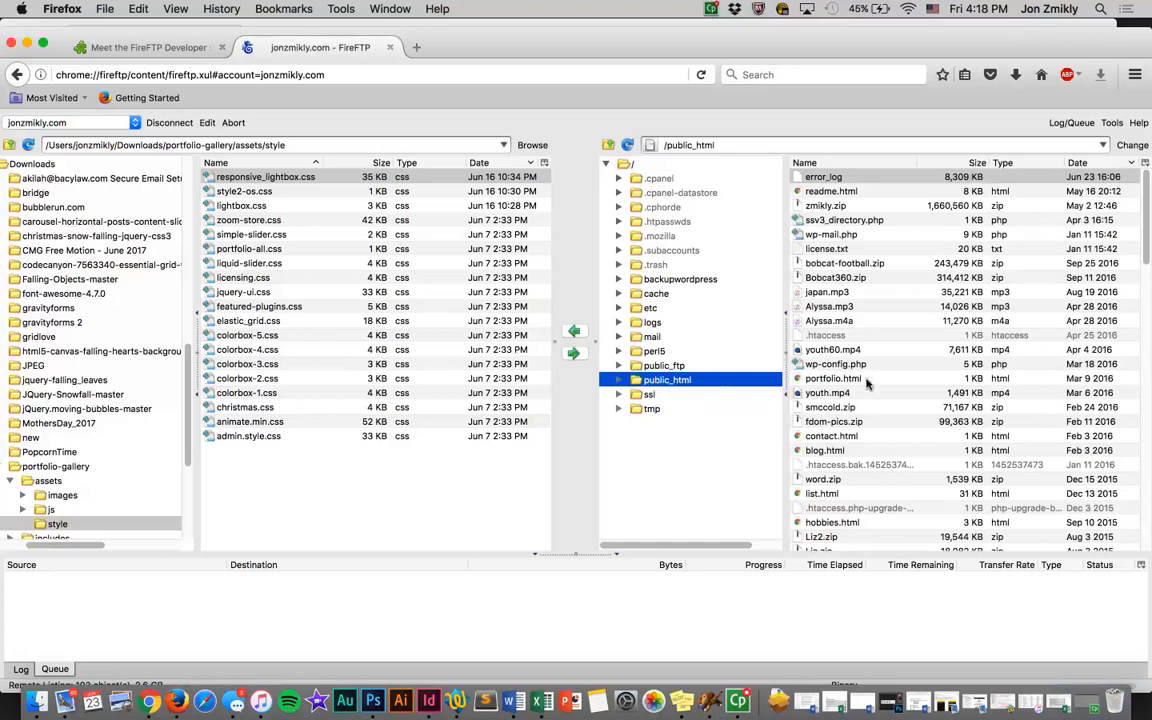
scroll(866, 392, down, 5)
scroll(866, 393, down, 10)
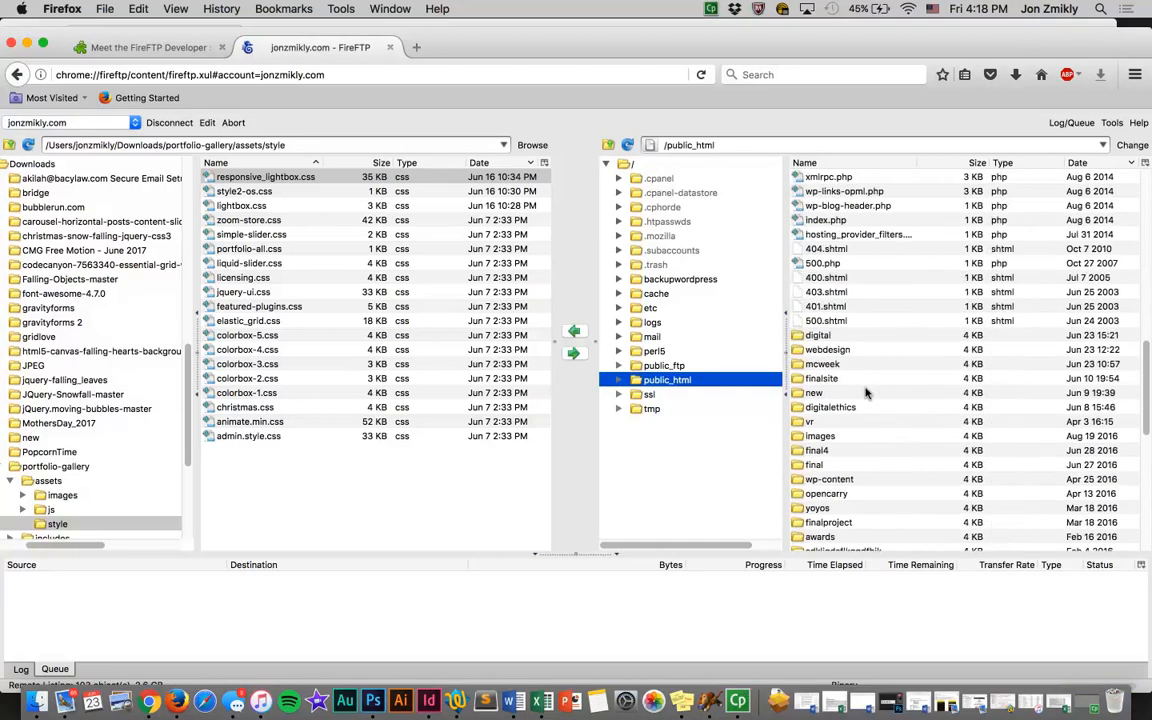
scroll(866, 393, up, 15)
scroll(866, 393, up, 5)
scroll(866, 393, down, 10)
scroll(866, 393, up, 10)
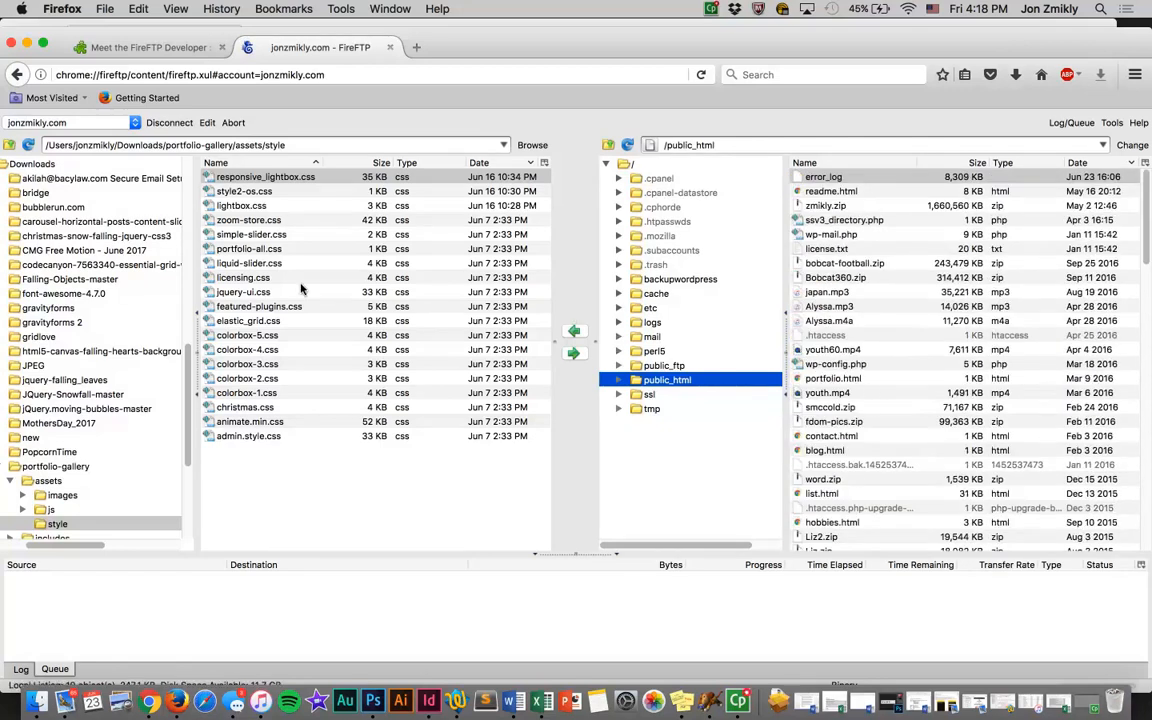
scroll(78, 443, down, 3)
scroll(78, 443, up, 8)
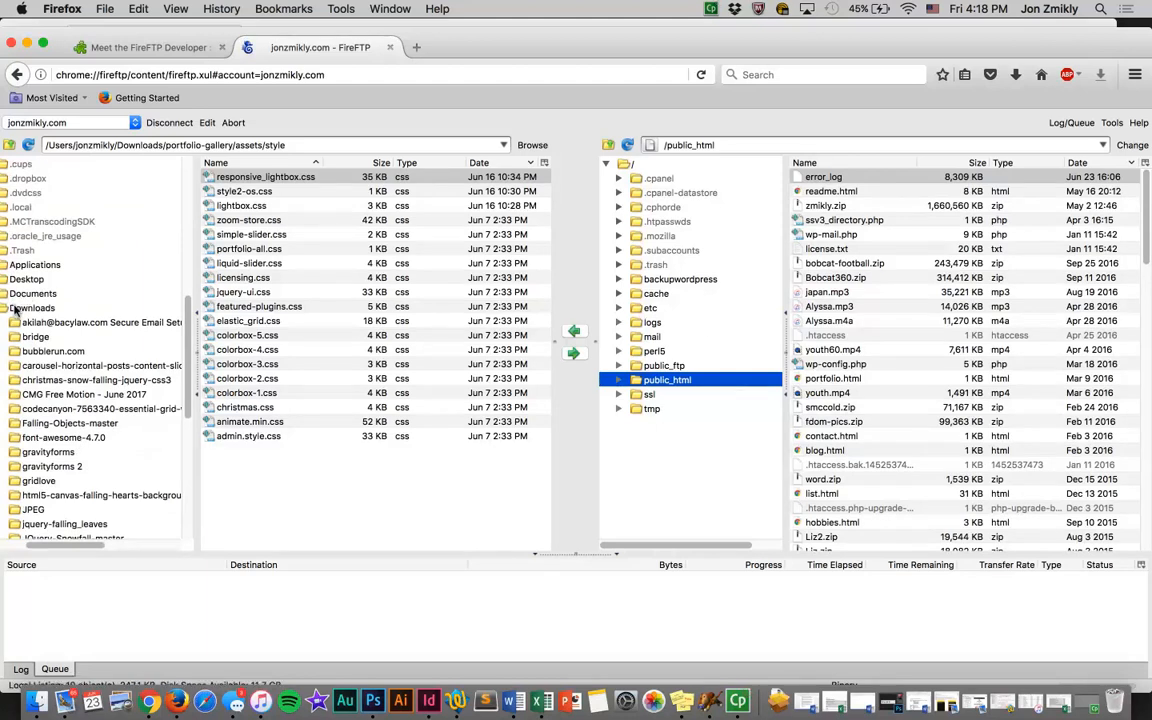
Step: Browse the local Downloads and Desktop folders in the local tree
click(15, 308)
click(16, 308)
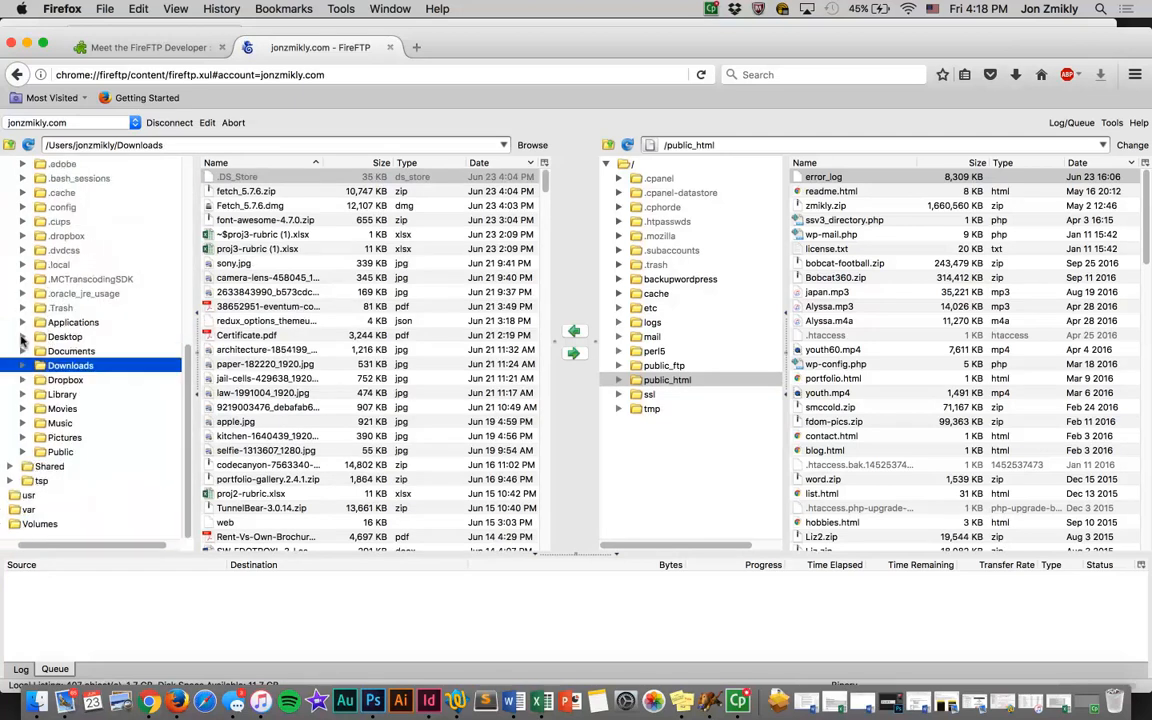
click(22, 337)
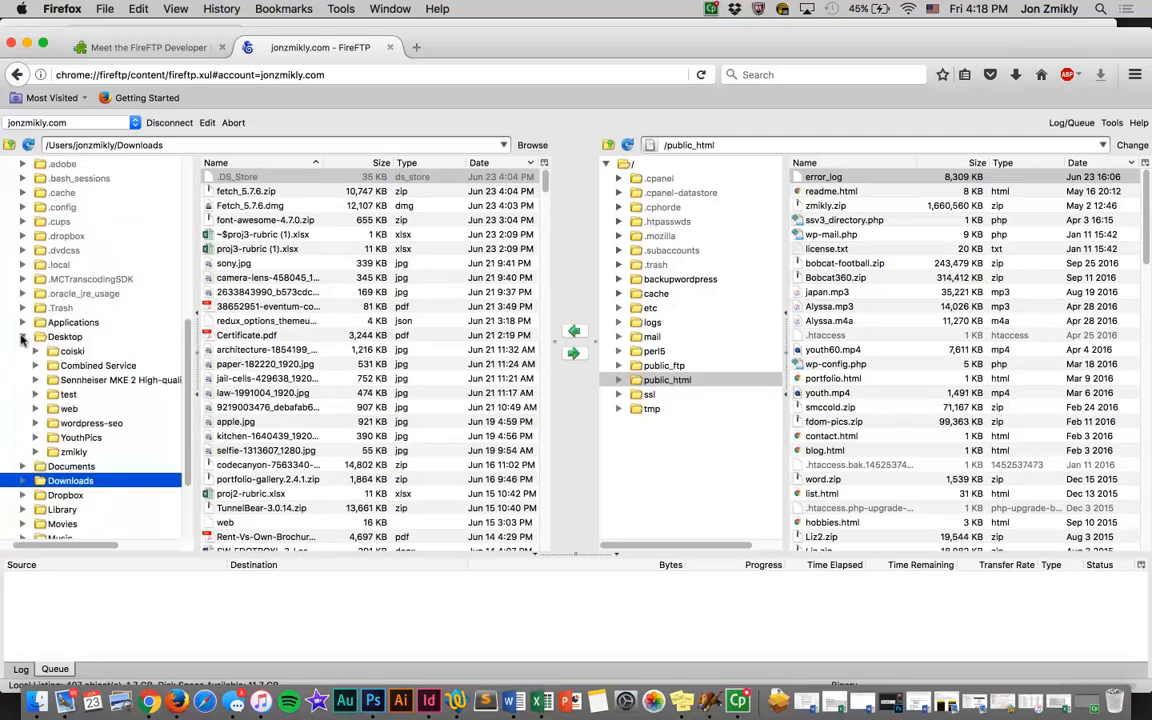
click(56, 409)
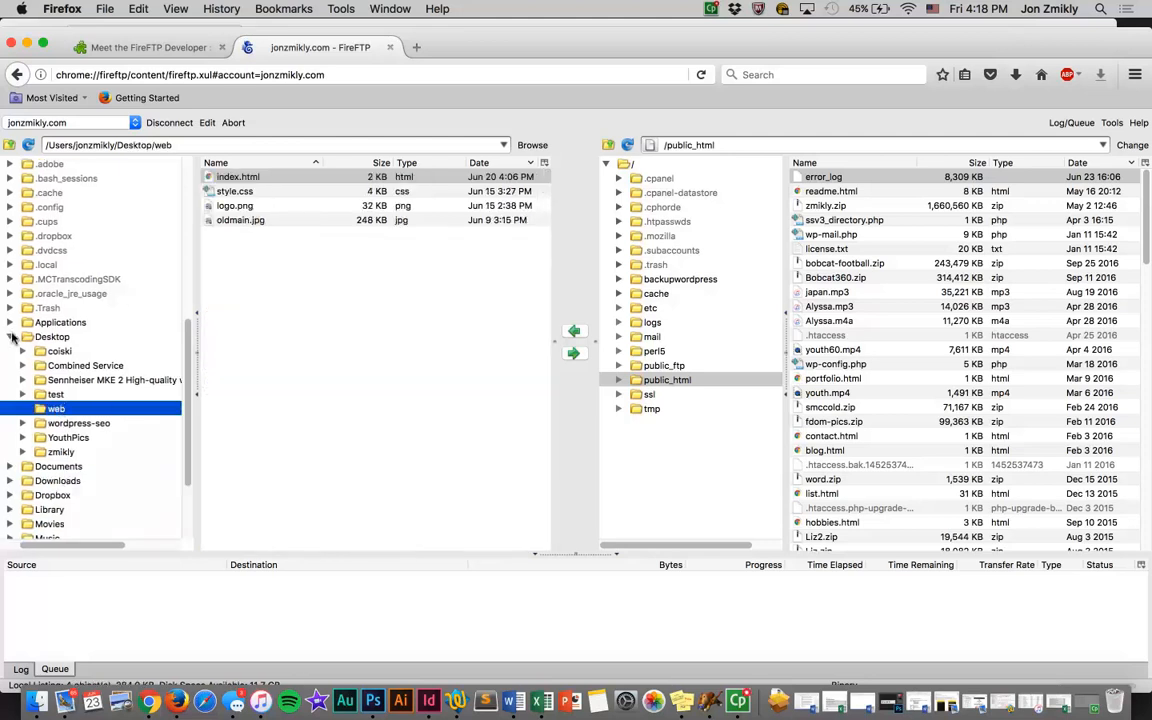
click(11, 337)
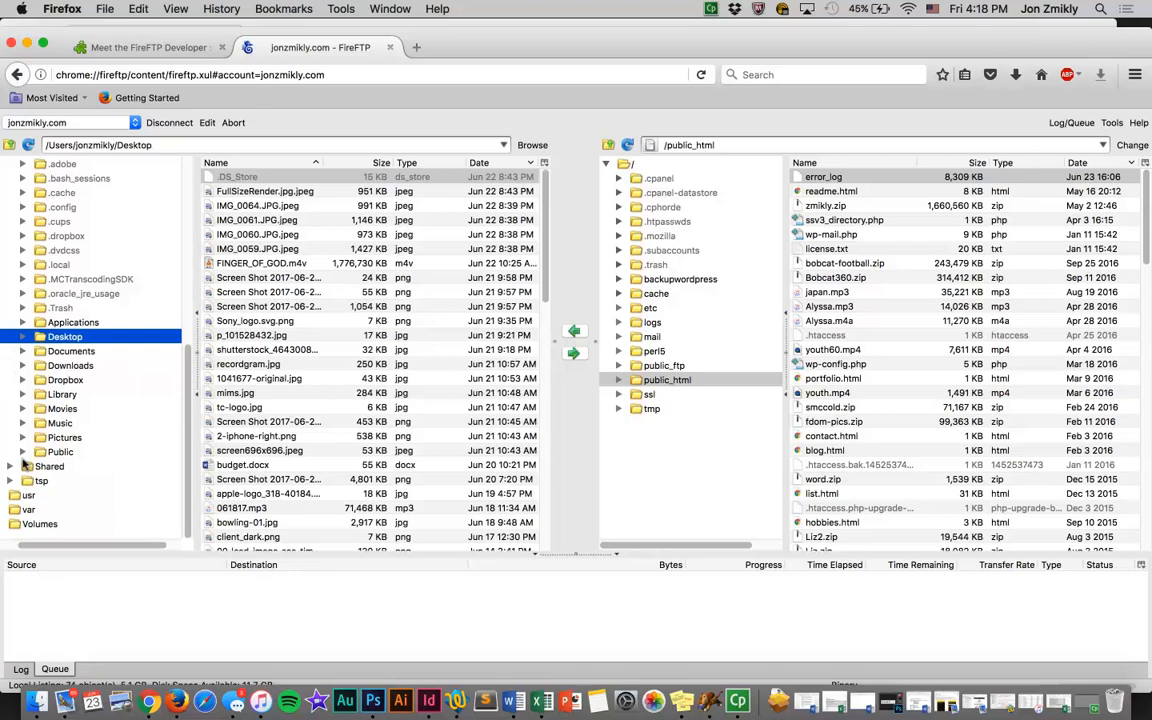
scroll(24, 462, up, 5)
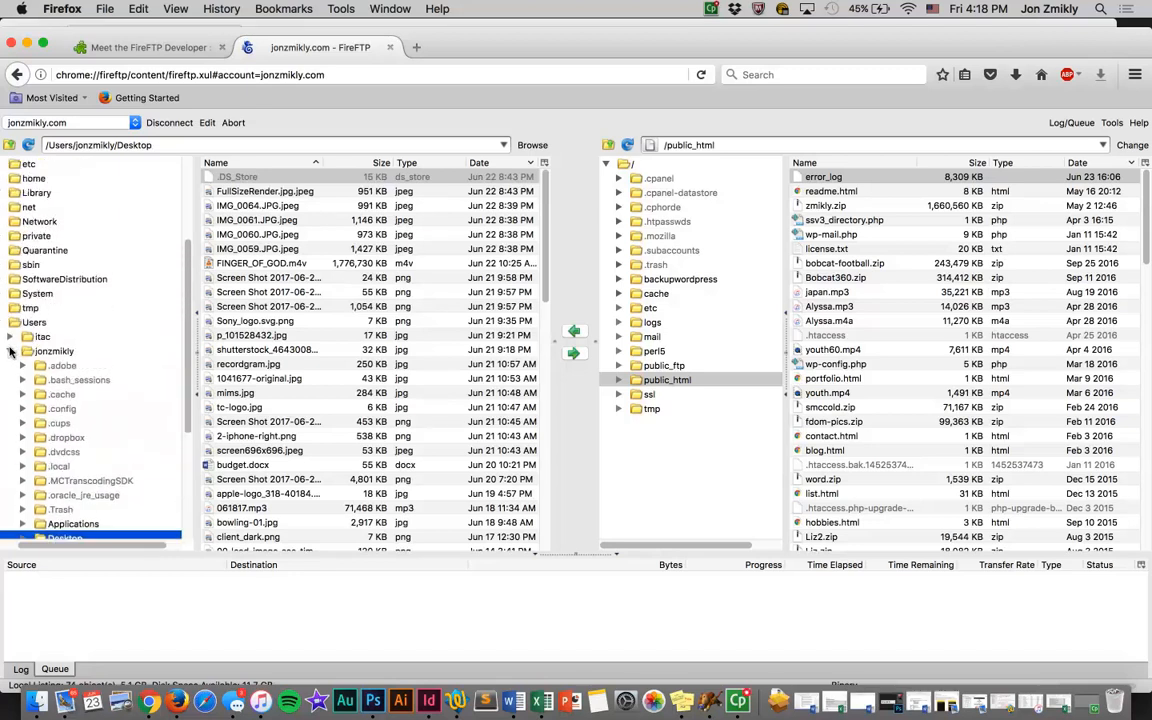
scroll(37, 357, down, 6)
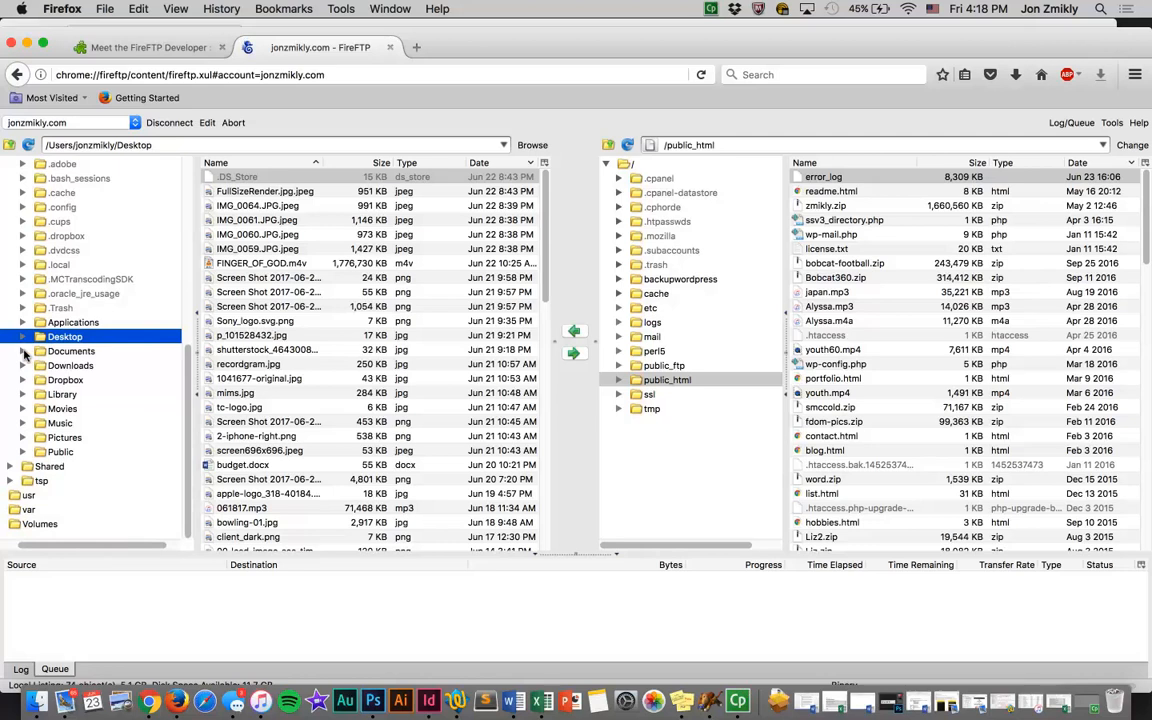
Step: Expand Documents, look inside the TXST folder, then collapse it
click(23, 351)
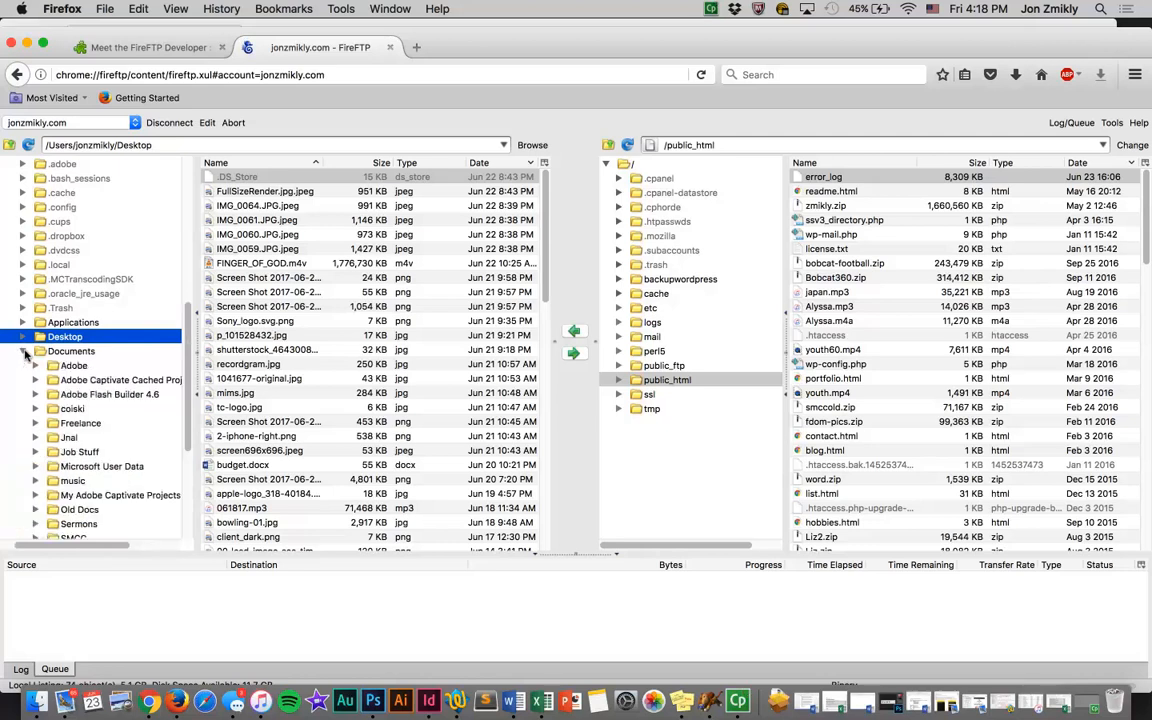
scroll(33, 390, down, 2)
scroll(34, 413, down, 1)
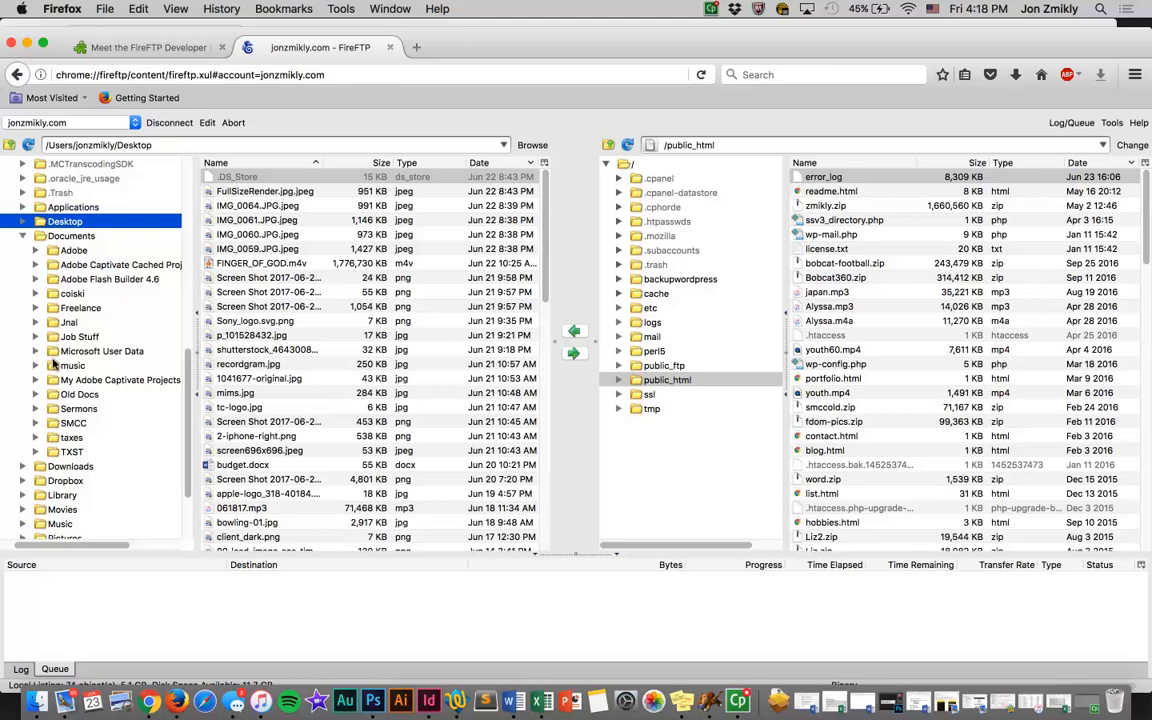
click(34, 452)
scroll(40, 440, down, 10)
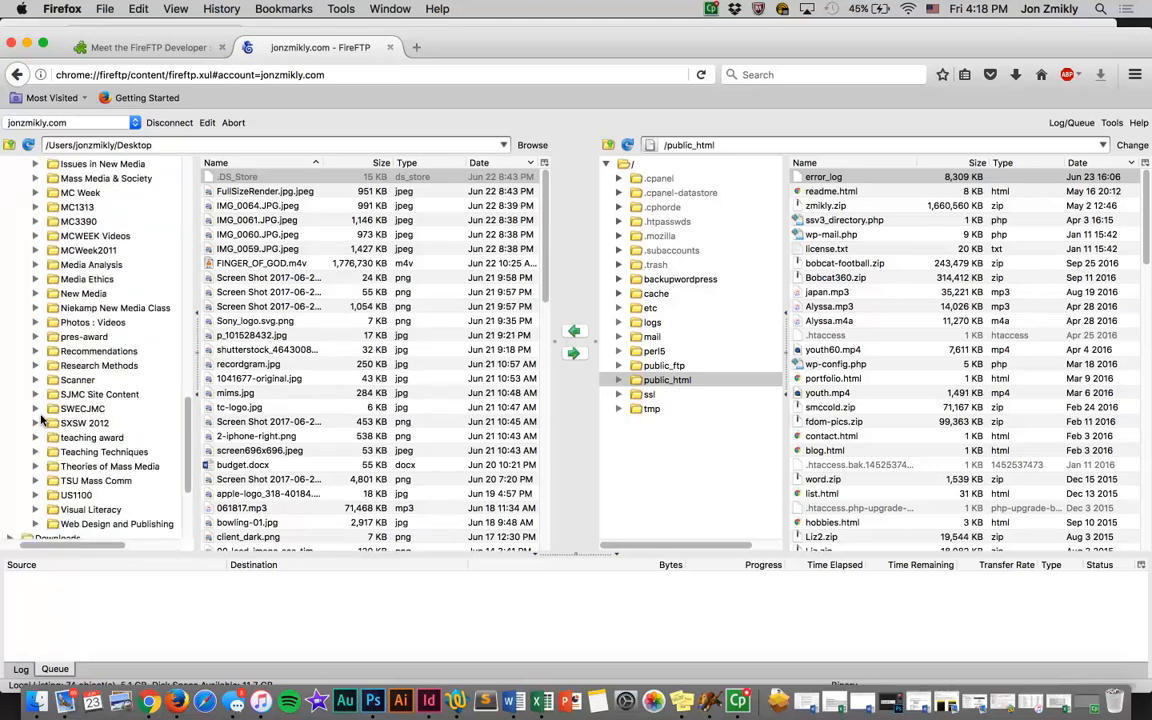
scroll(42, 422, down, 1)
scroll(55, 405, up, 6)
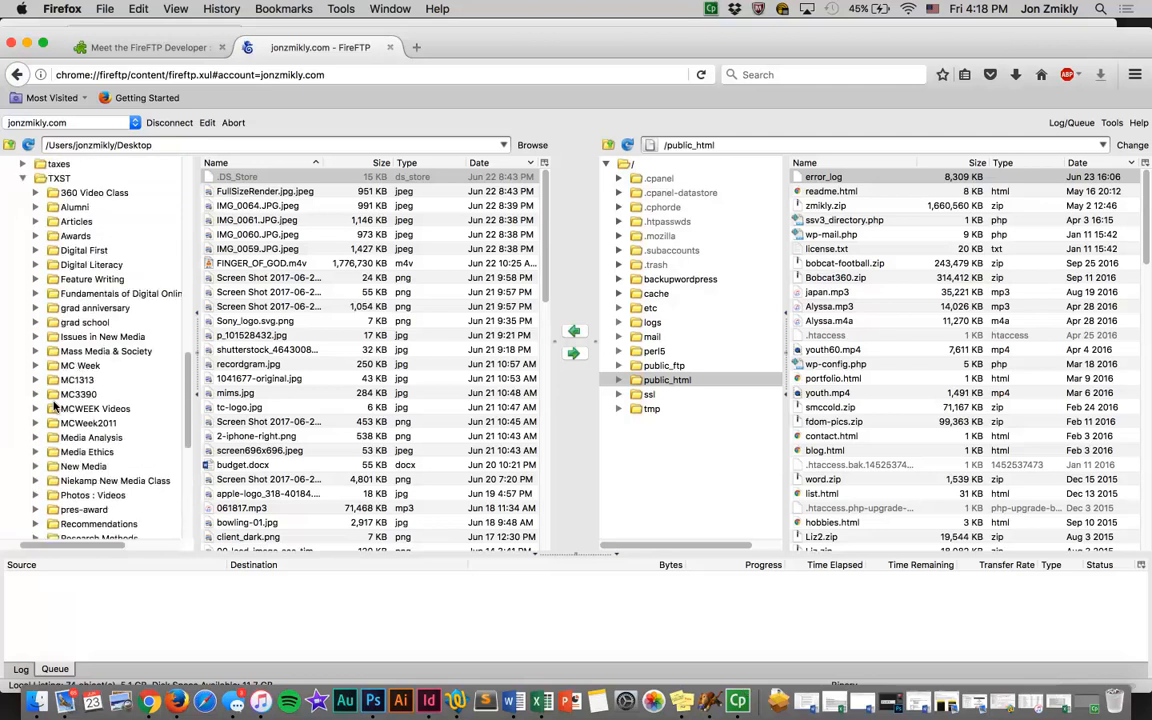
scroll(40, 380, up, 4)
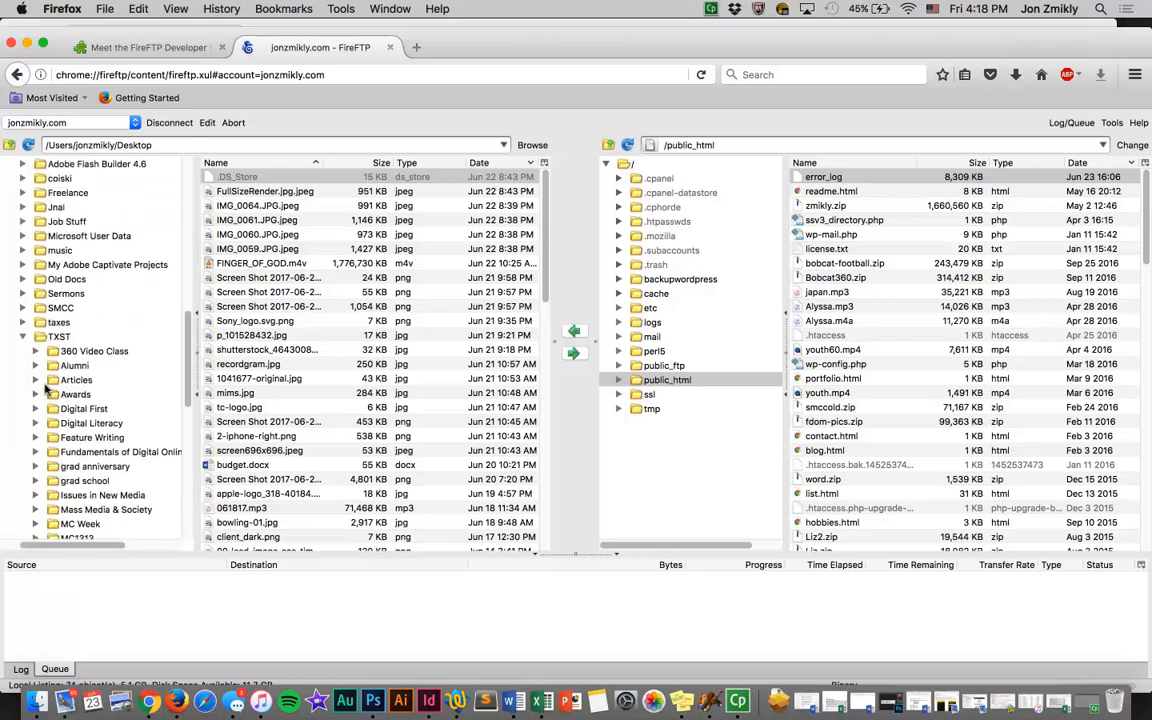
click(22, 340)
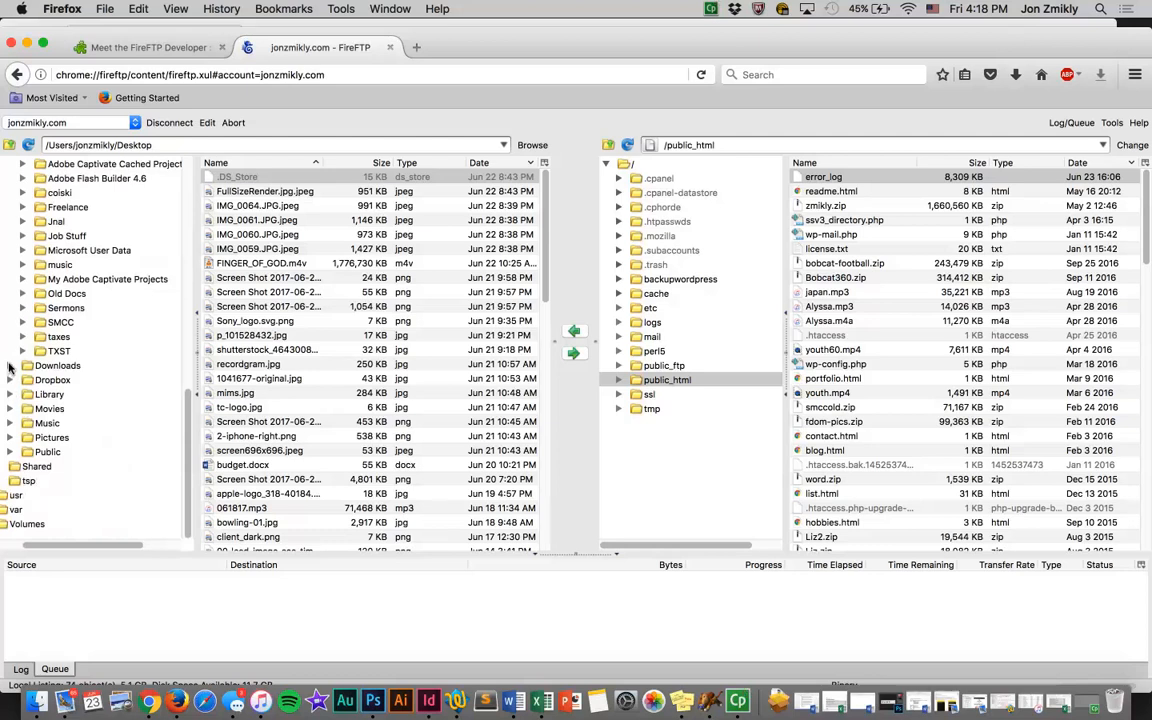
Step: Expand Dropbox and open the inner sjmc folder containing the site files
click(10, 380)
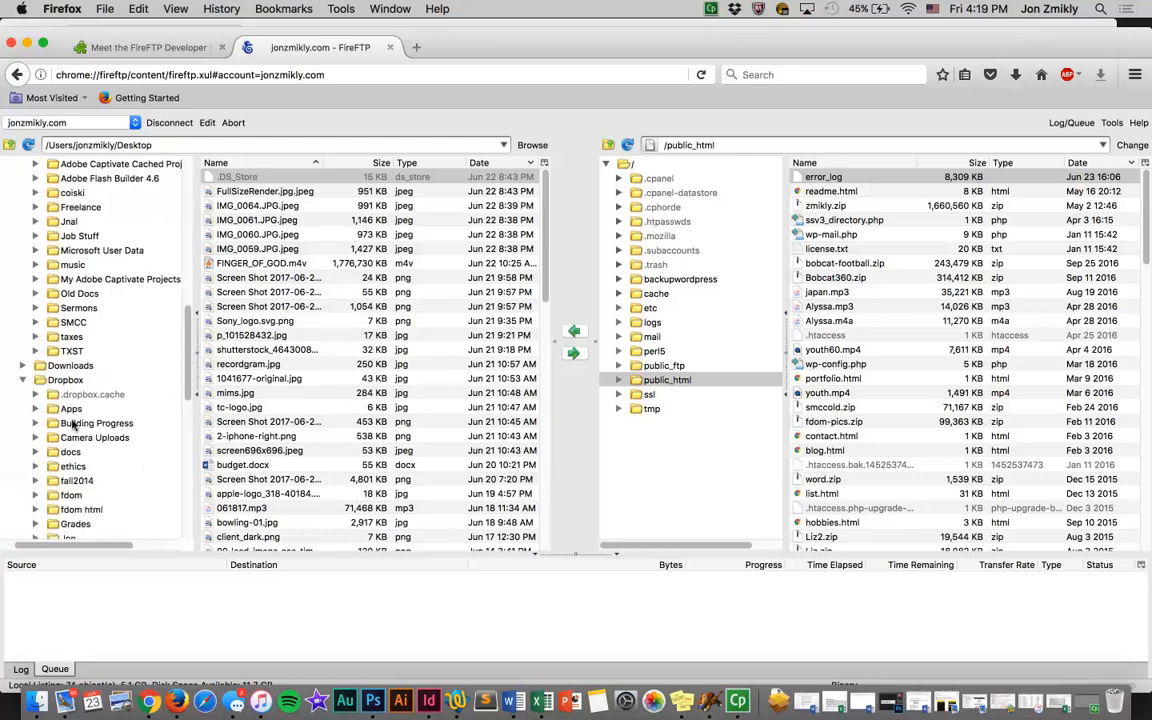
scroll(72, 430, down, 10)
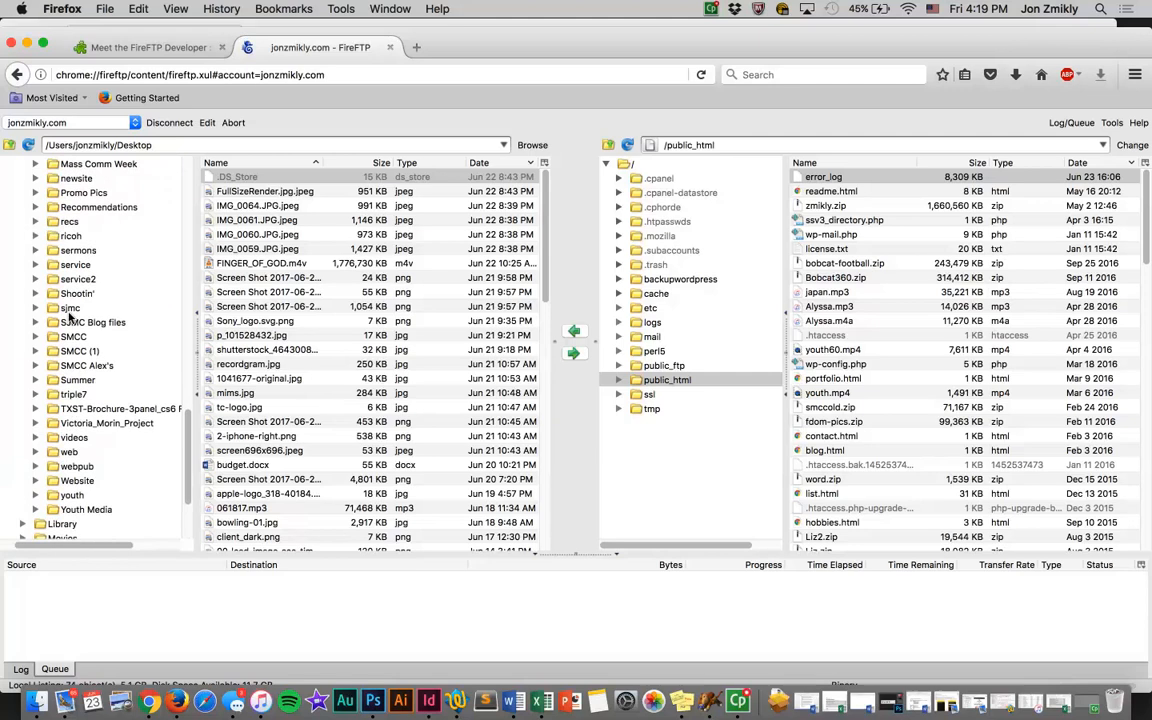
click(60, 308)
double_click(60, 308)
scroll(62, 312, down, 2)
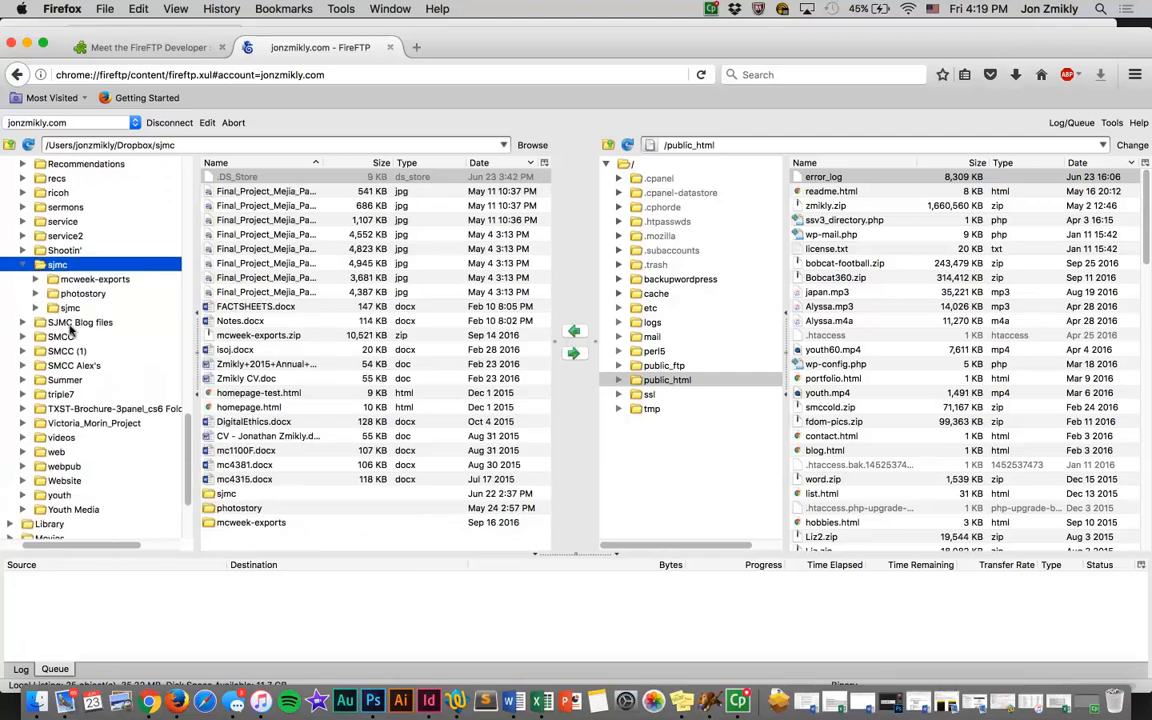
click(60, 308)
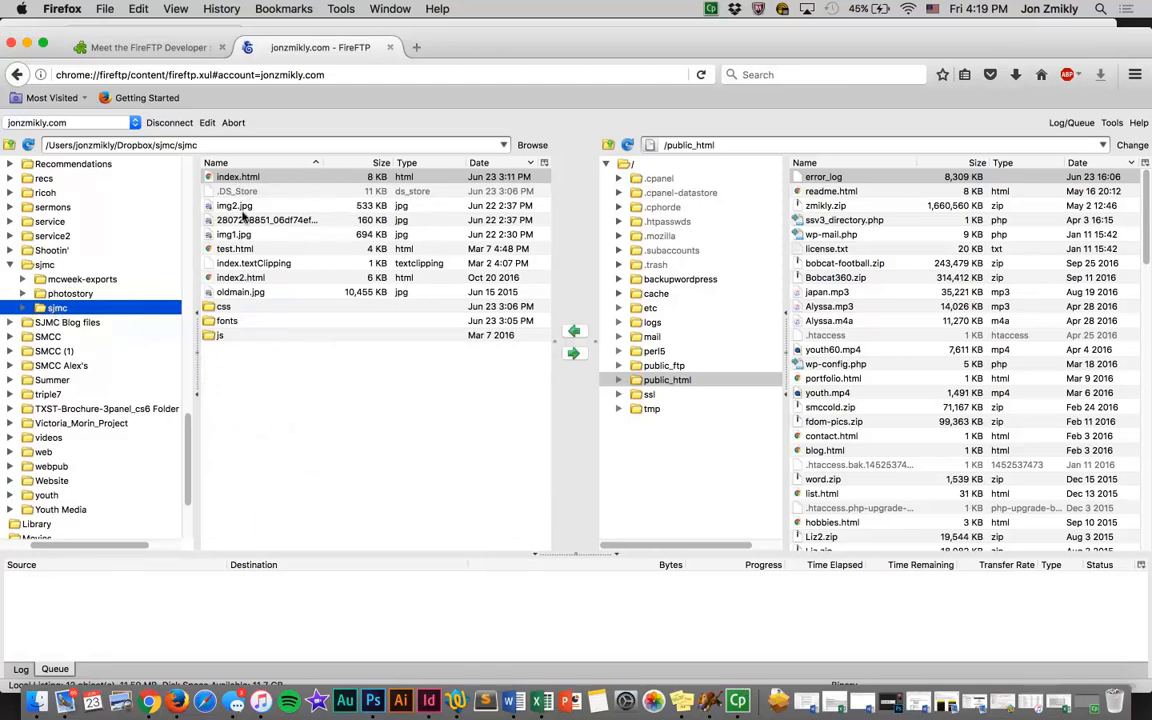
Step: Select index.html locally and public_html as the remote destination
click(227, 308)
key(Down)
key(Down)
click(228, 178)
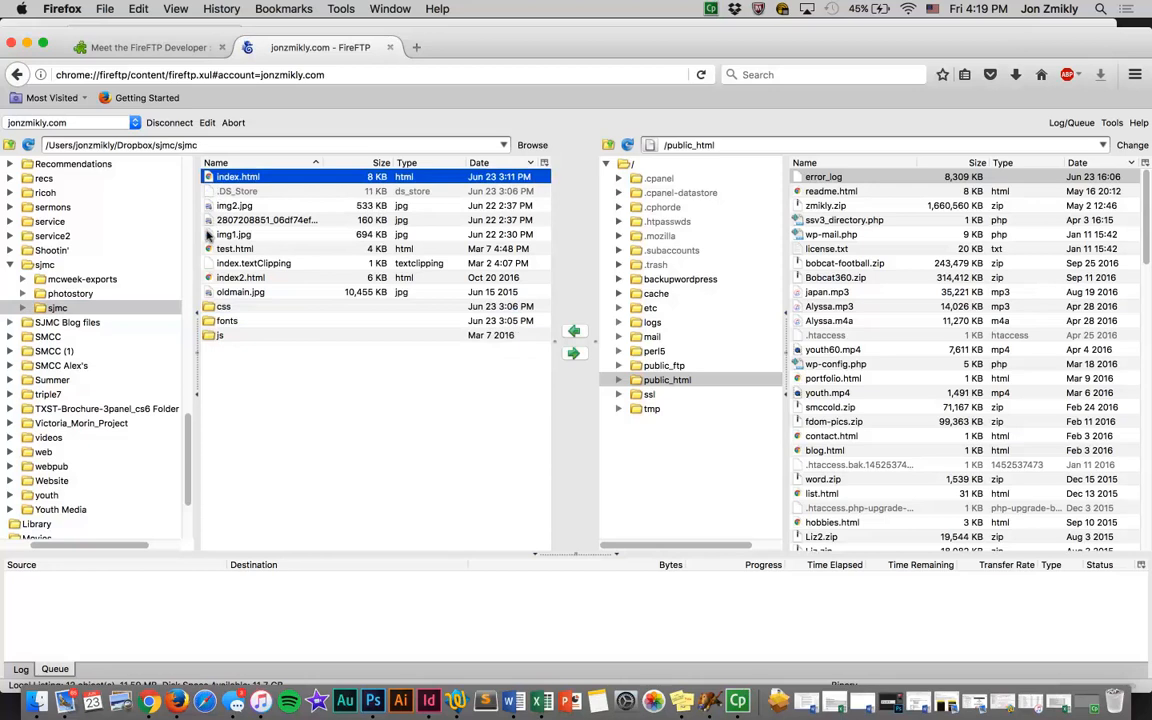
click(56, 309)
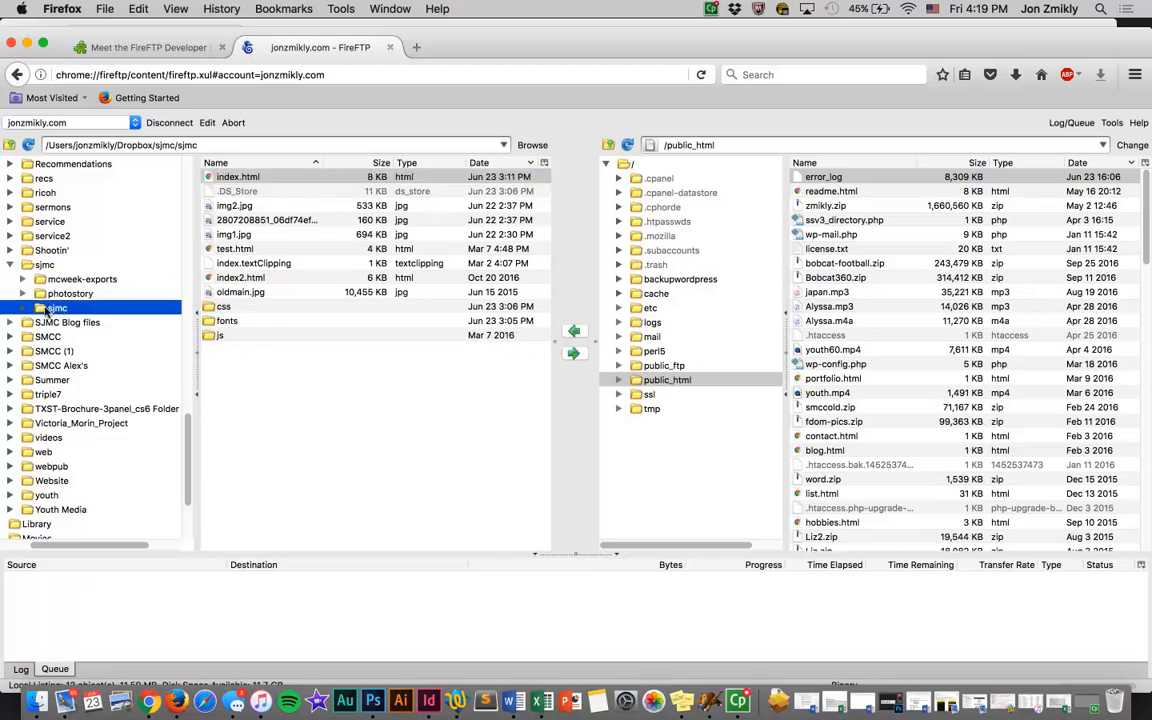
click(679, 382)
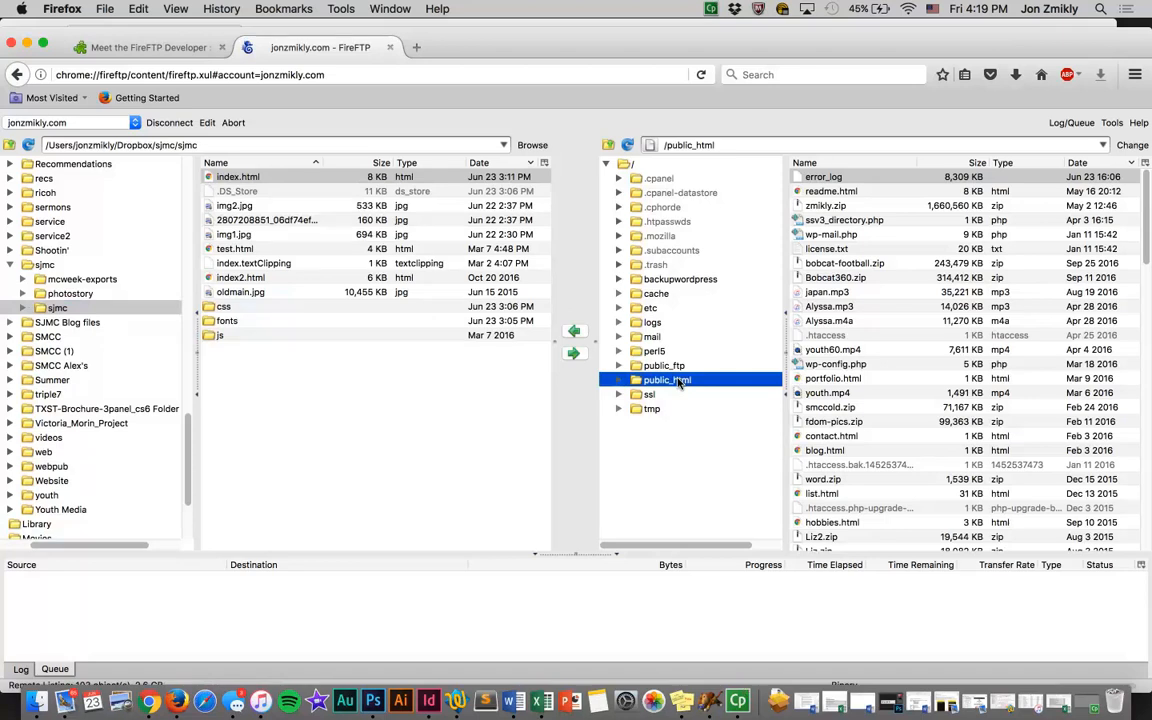
Step: Upload index.html from the sjmc folder into /public_html
click(118, 311)
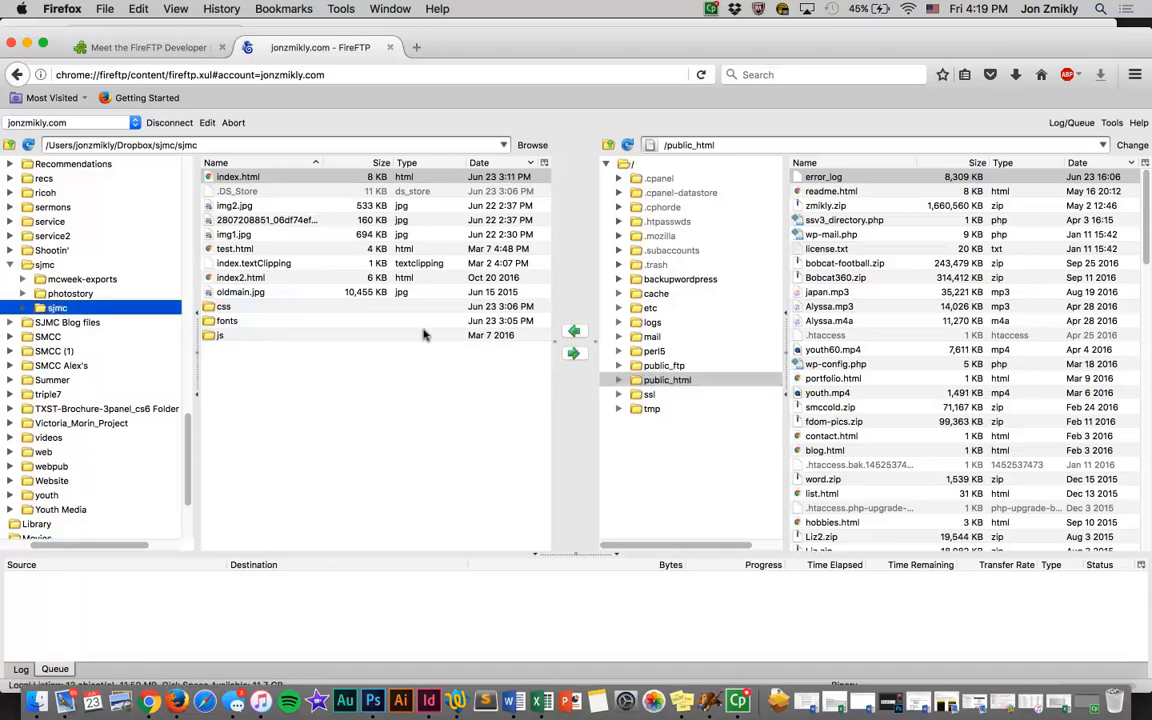
click(638, 385)
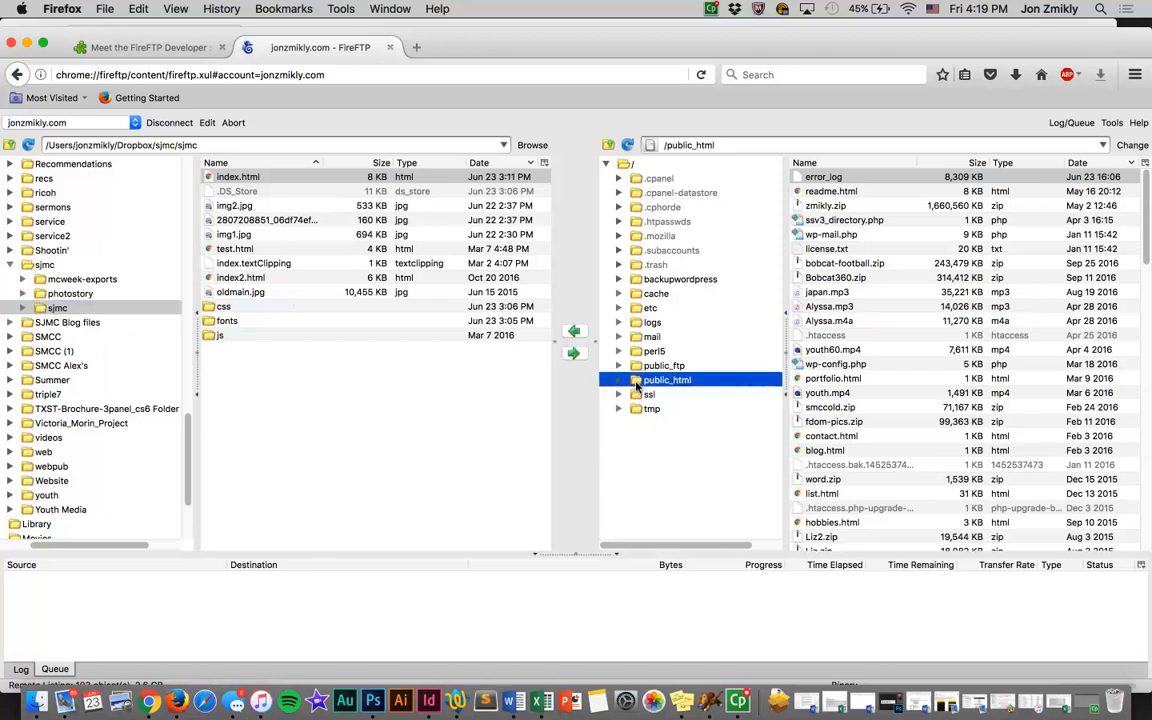
click(573, 355)
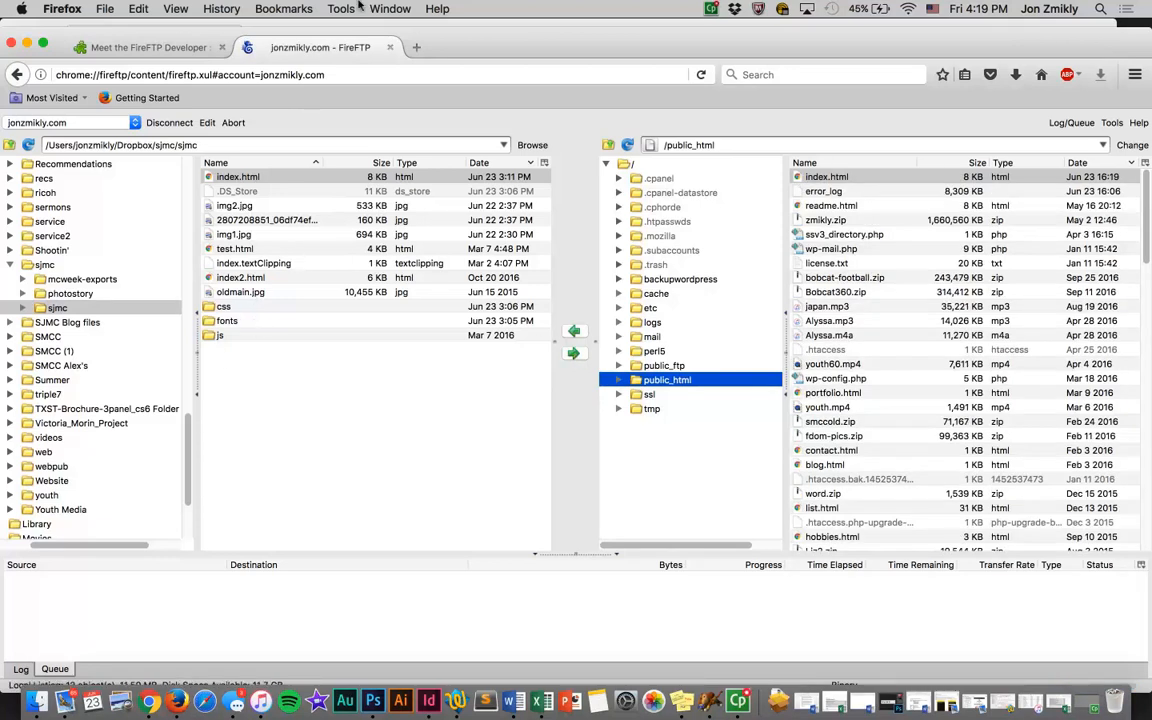
drag(414, 36, 410, 27)
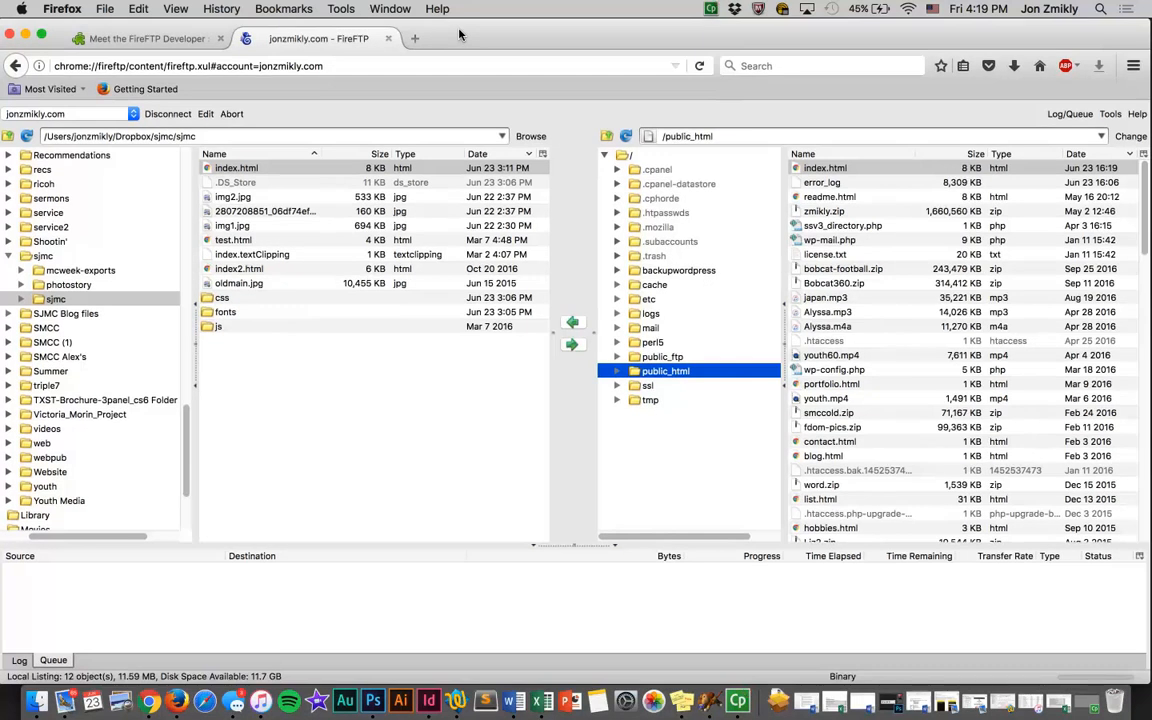
Step: Upload the inner local sjmc folder into public_html, replacing all existing server files
scroll(878, 362, down, 10)
scroll(876, 361, down, 10)
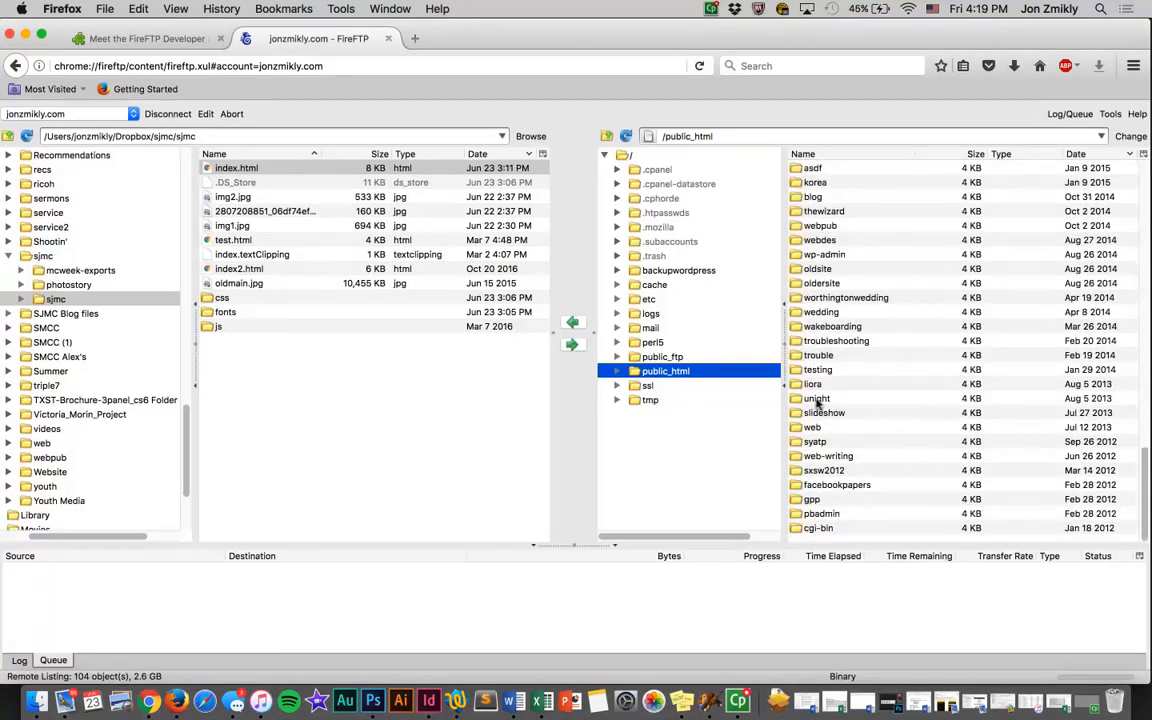
scroll(830, 370, up, 5)
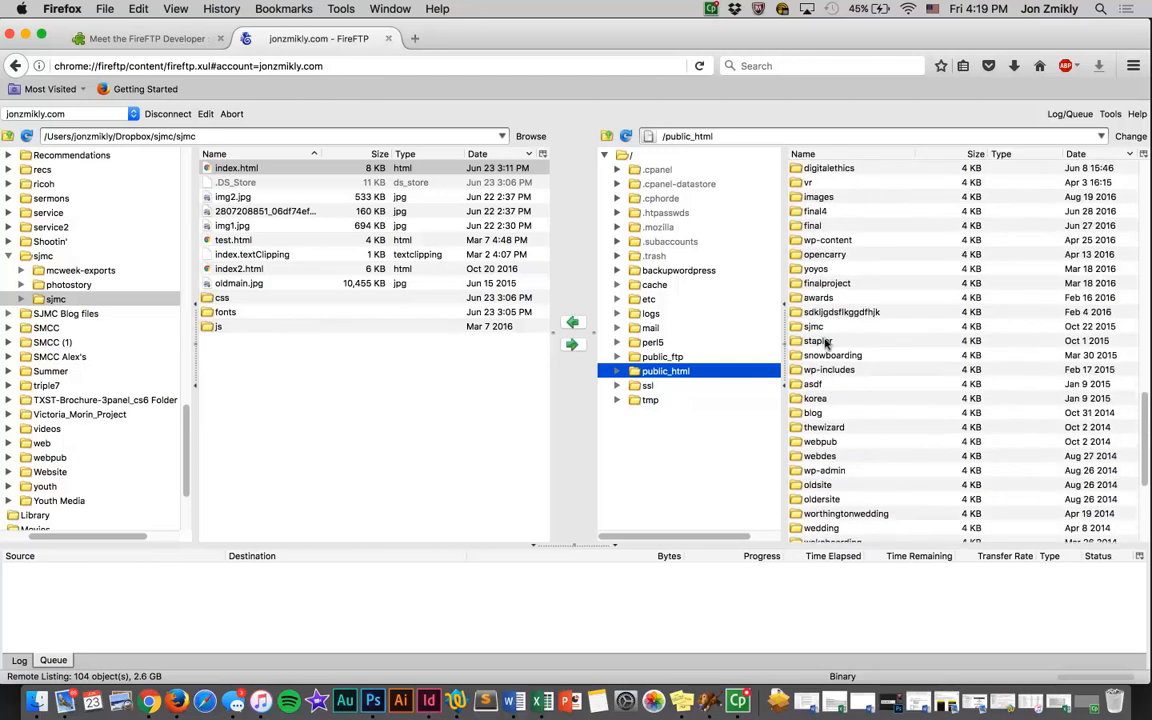
click(818, 327)
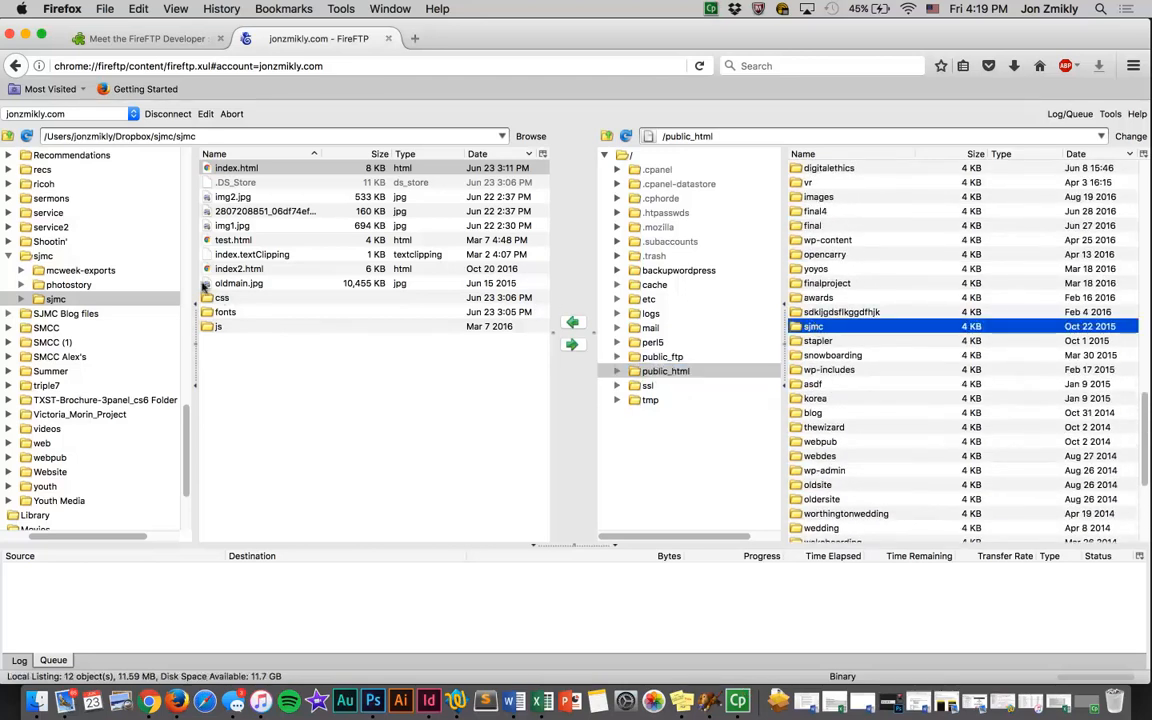
click(56, 299)
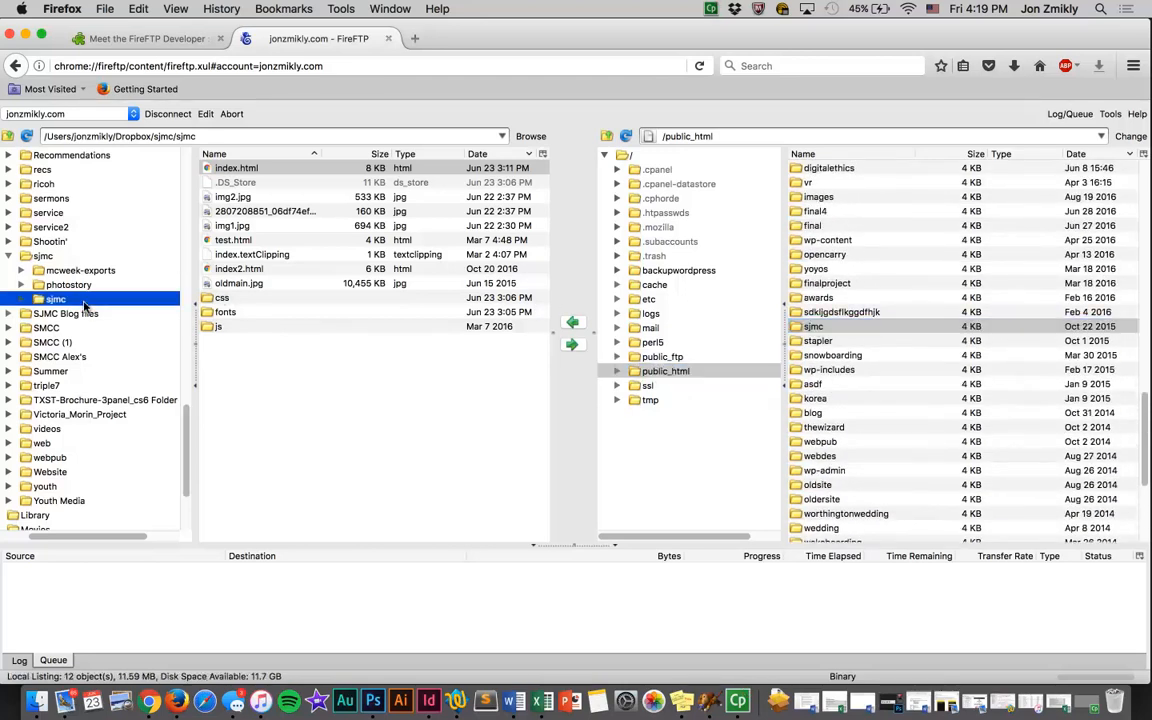
click(42, 256)
click(225, 484)
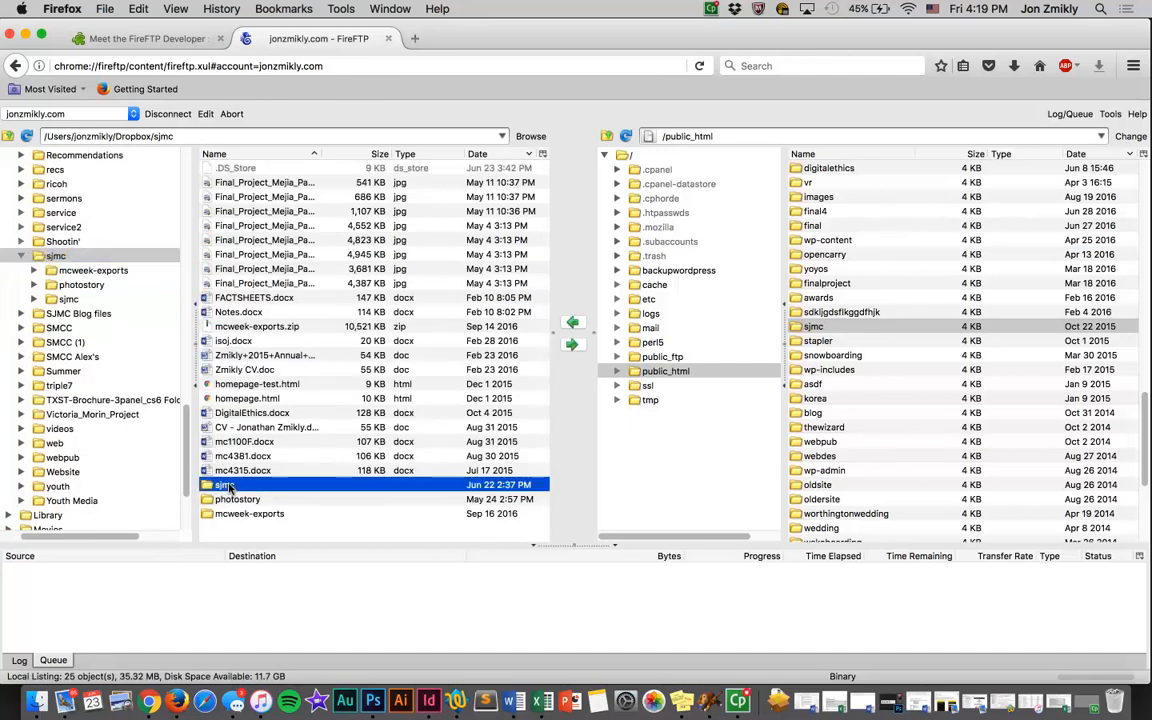
scroll(835, 228, down, 10)
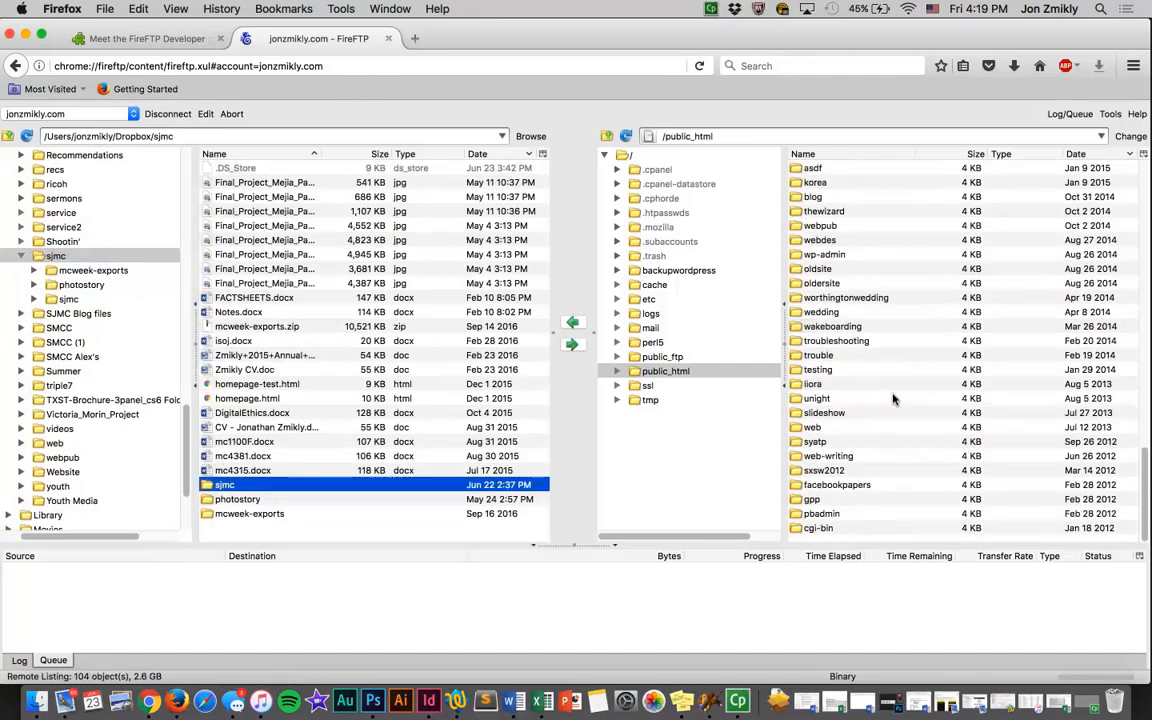
click(810, 197)
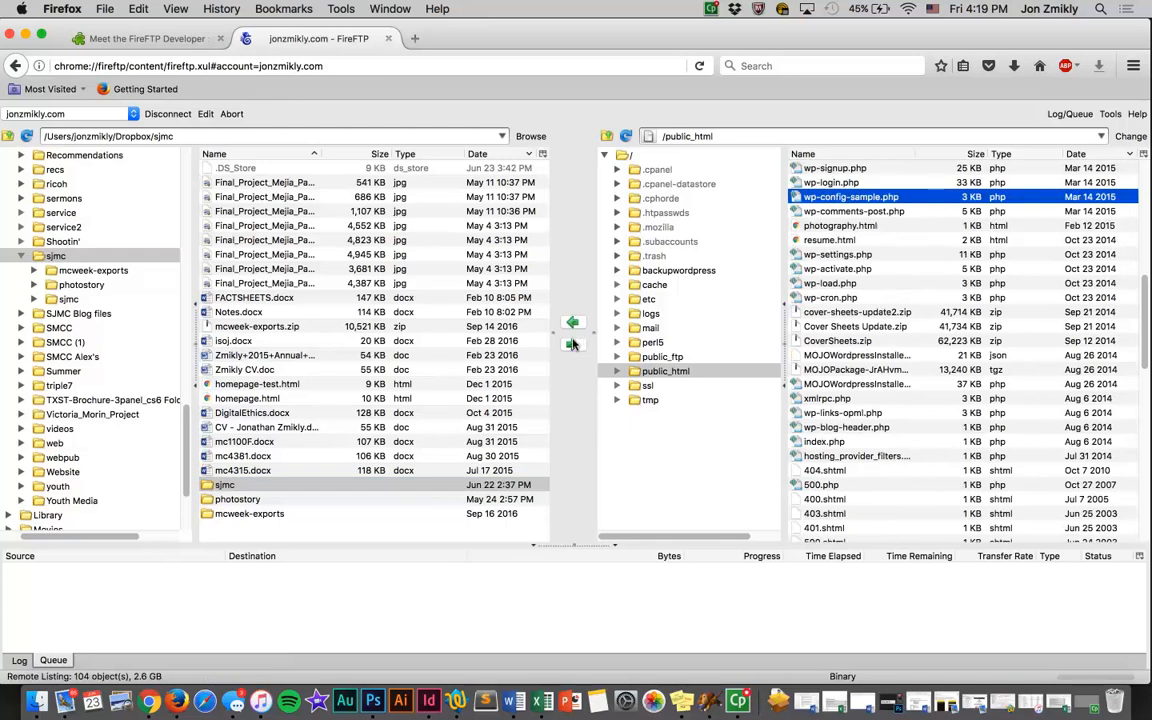
click(571, 346)
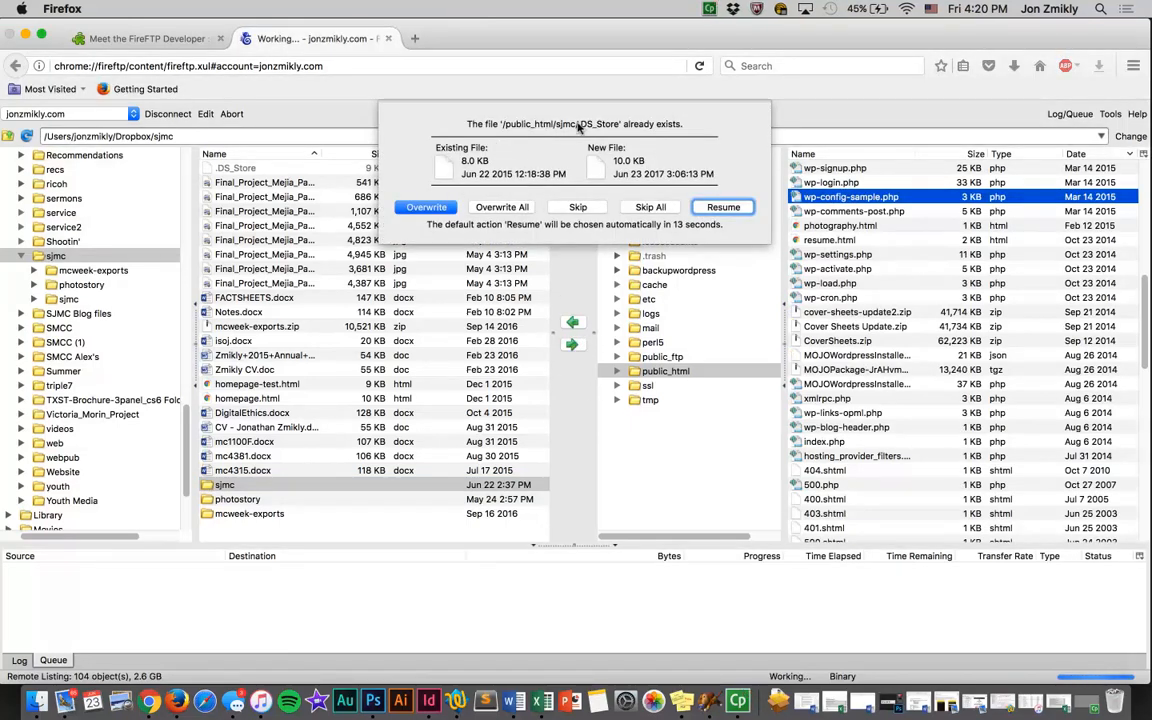
click(440, 208)
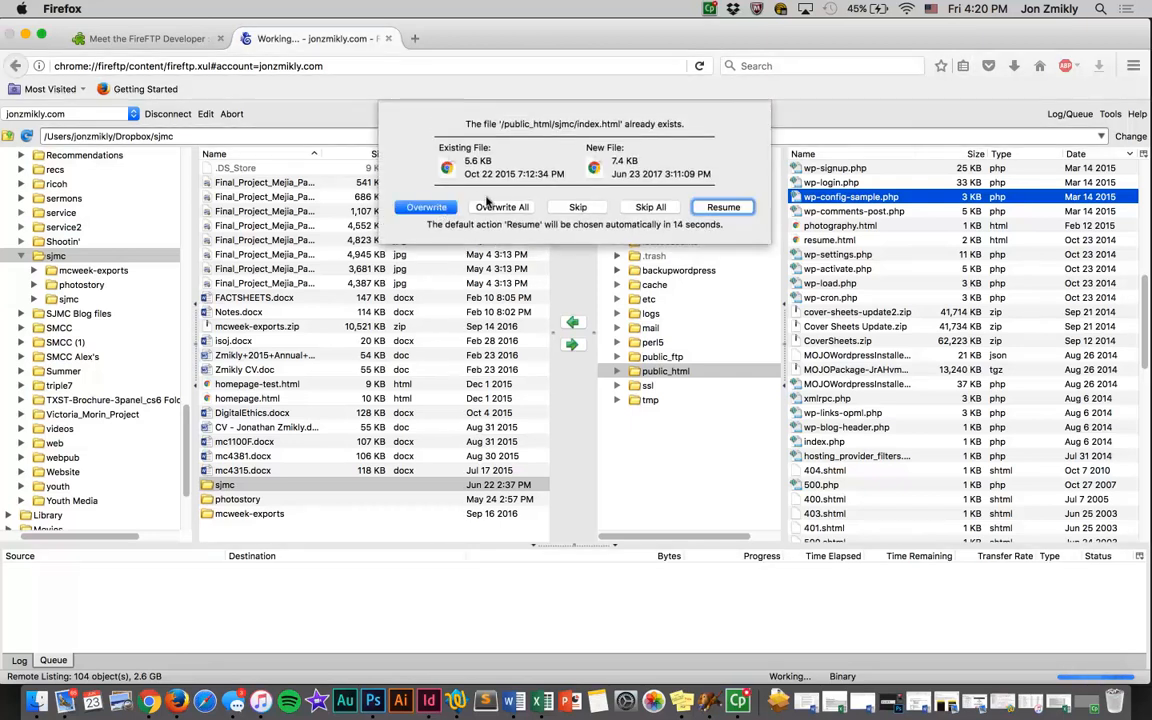
click(488, 206)
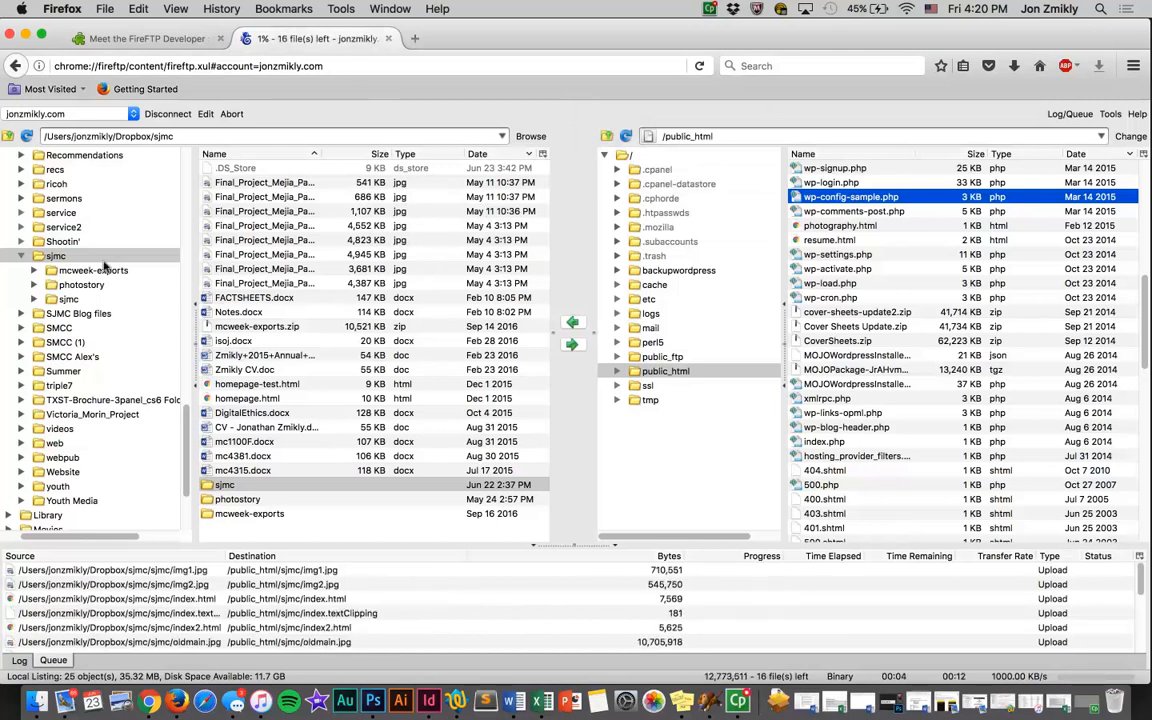
Step: Reselect the local sjmc folder while the transfer queue keeps uploading toward completion
click(44, 257)
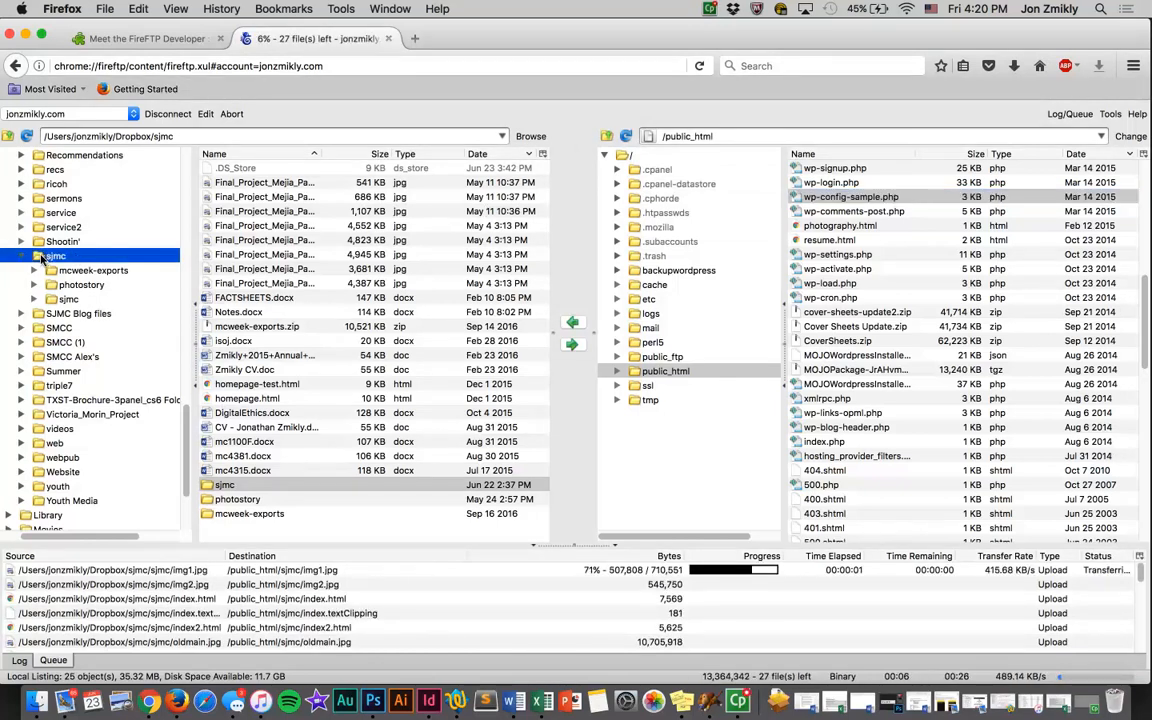
click(222, 484)
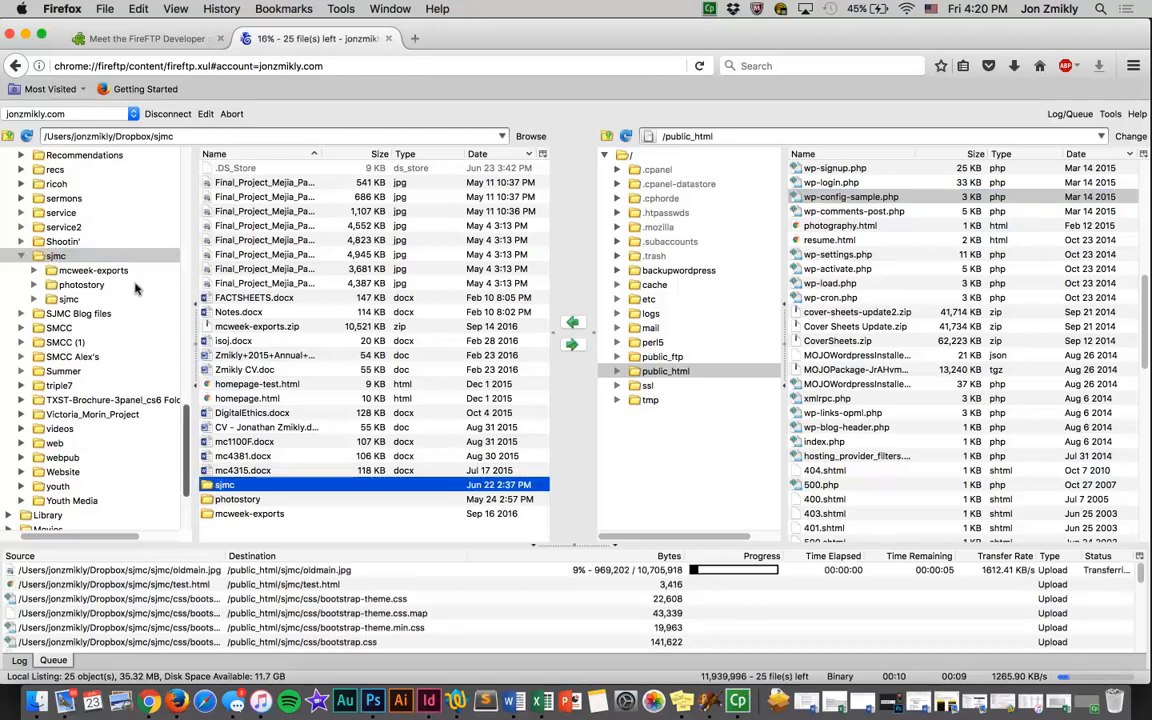
click(42, 257)
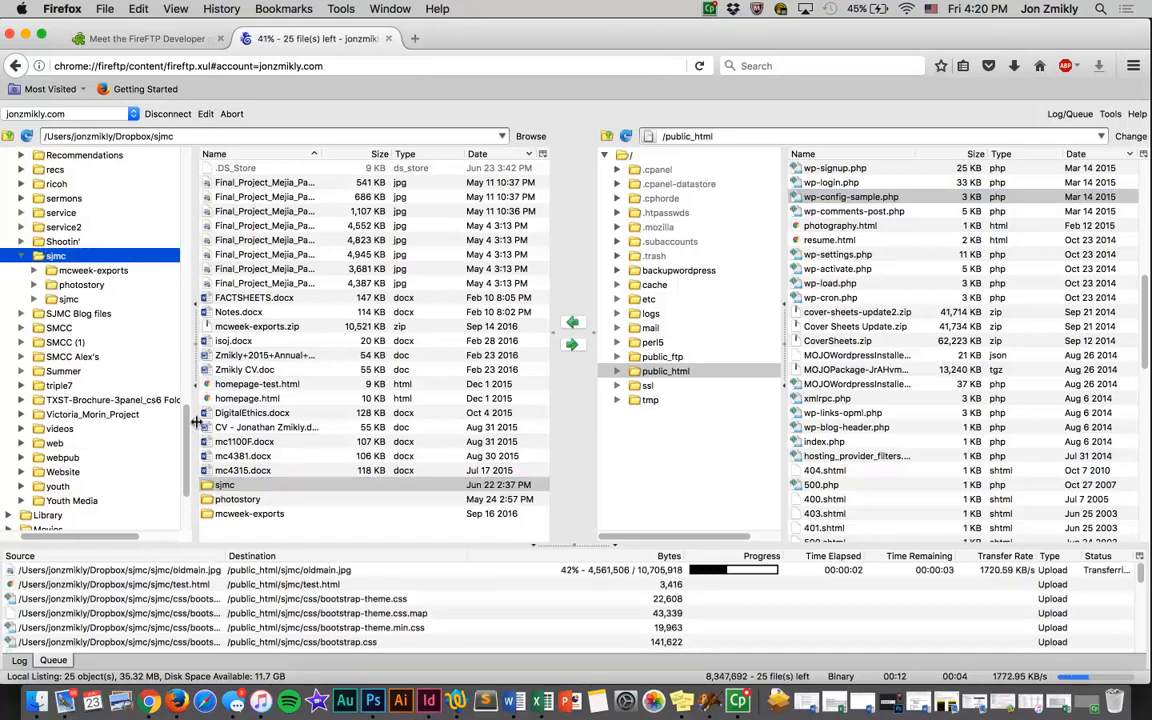
click(220, 486)
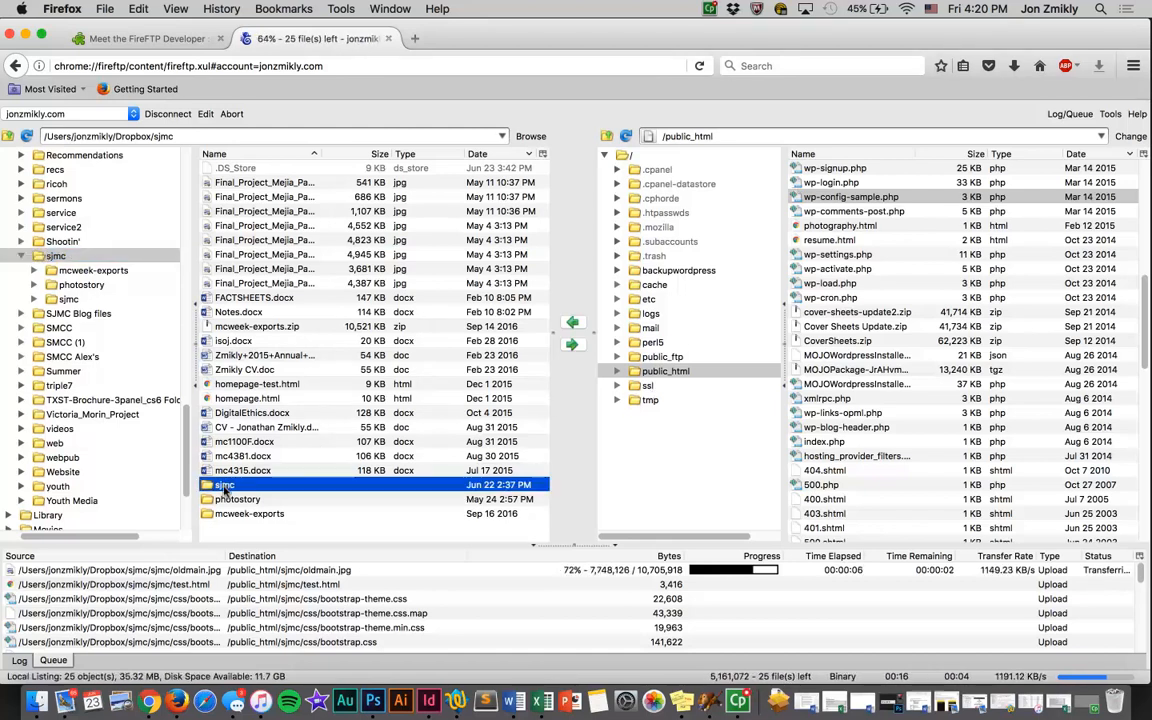
mouse_move(224, 488)
mouse_down()
mouse_move(398, 442)
mouse_move(722, 388)
mouse_move(780, 350)
mouse_move(660, 390)
mouse_move(241, 485)
mouse_up()
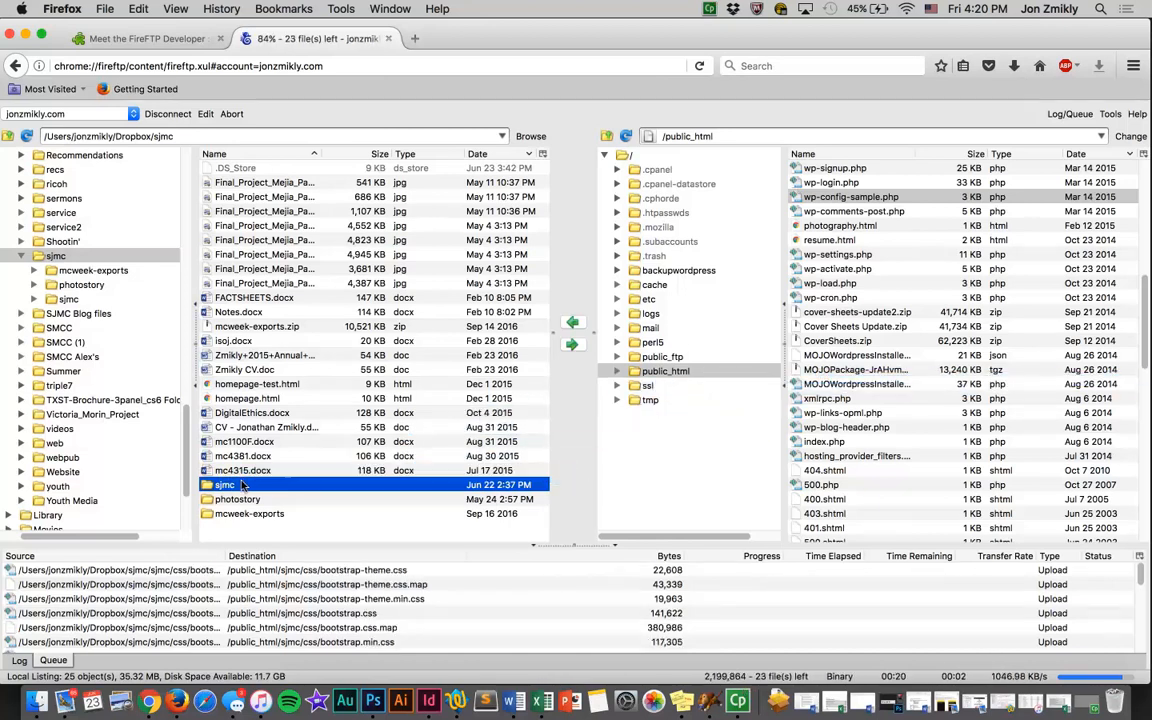
scroll(838, 352, up, 10)
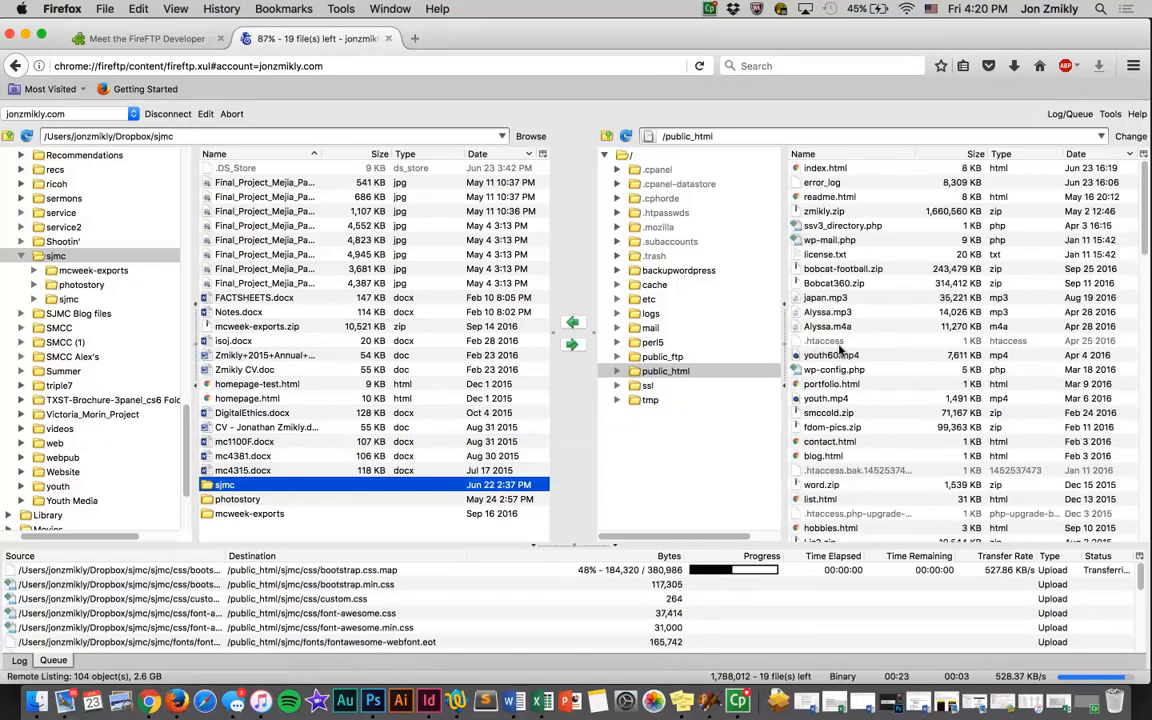
click(658, 370)
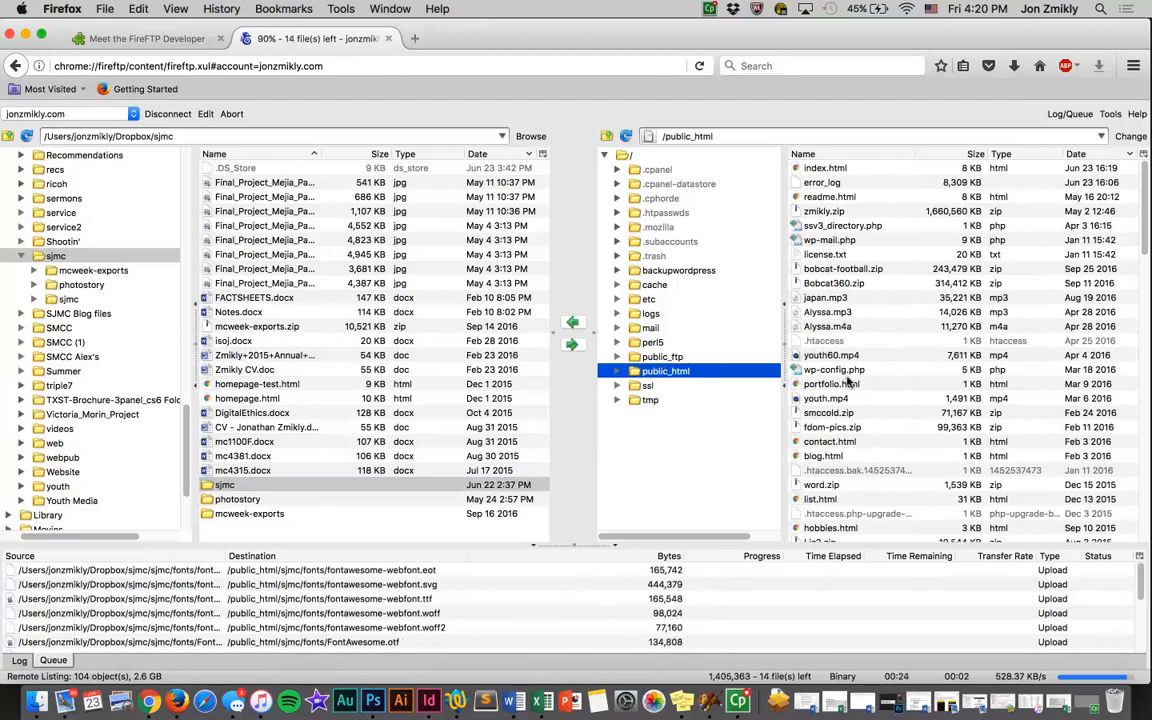
scroll(846, 380, down, 15)
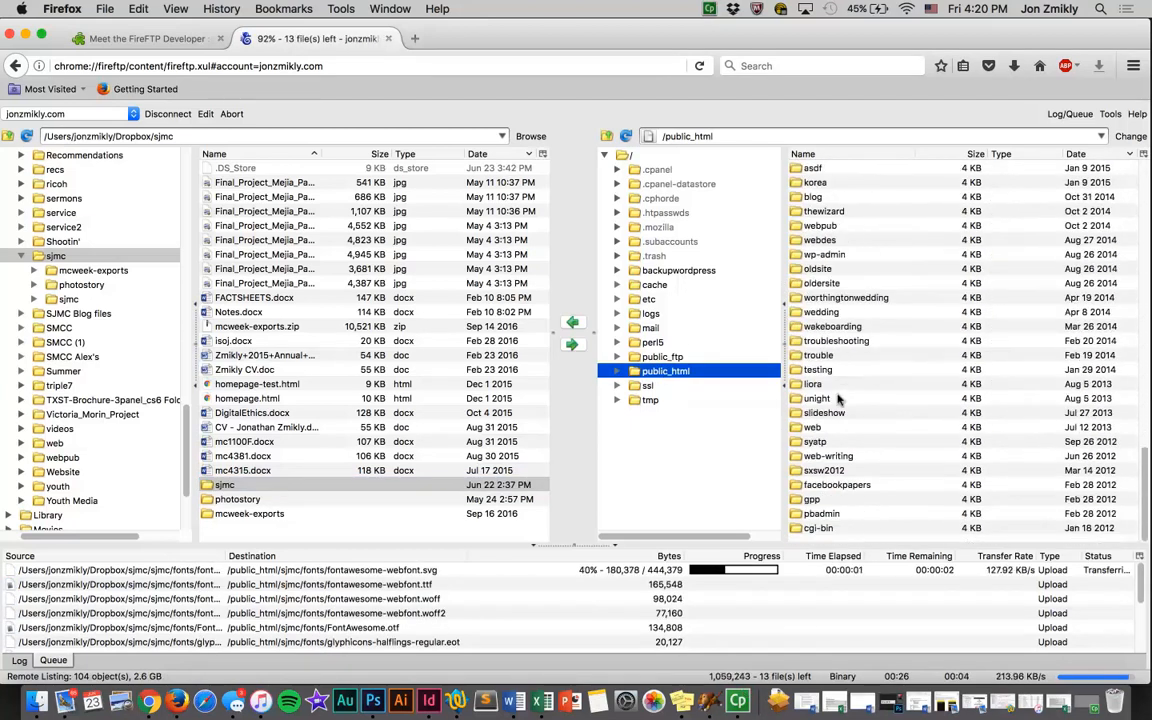
scroll(836, 366, up, 6)
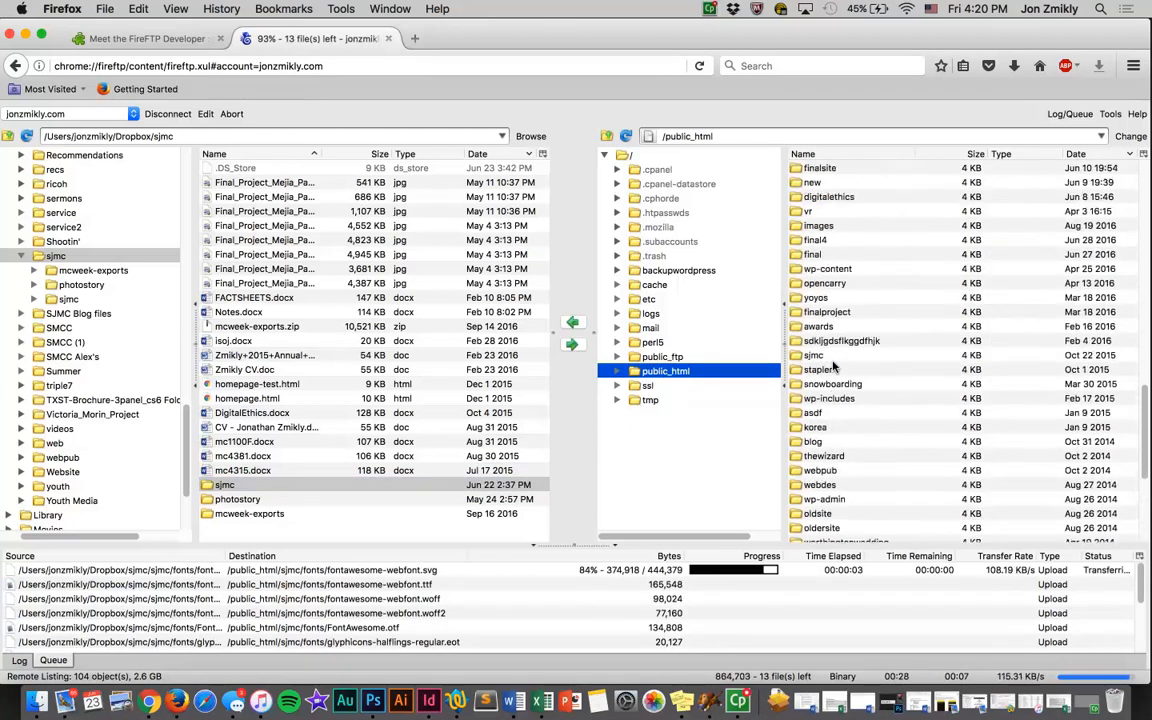
scroll(834, 368, up, 5)
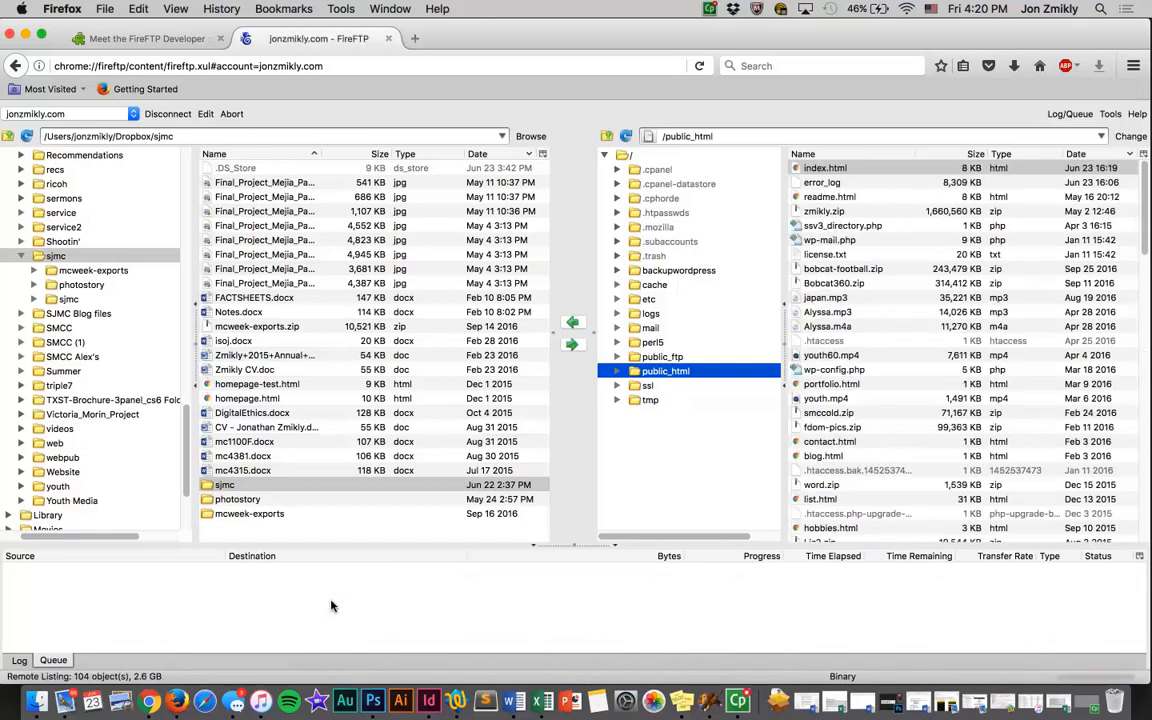
Step: Expand public_html in the remote tree and open its sjmc folder
scroll(858, 335, down, 15)
scroll(858, 337, down, 6)
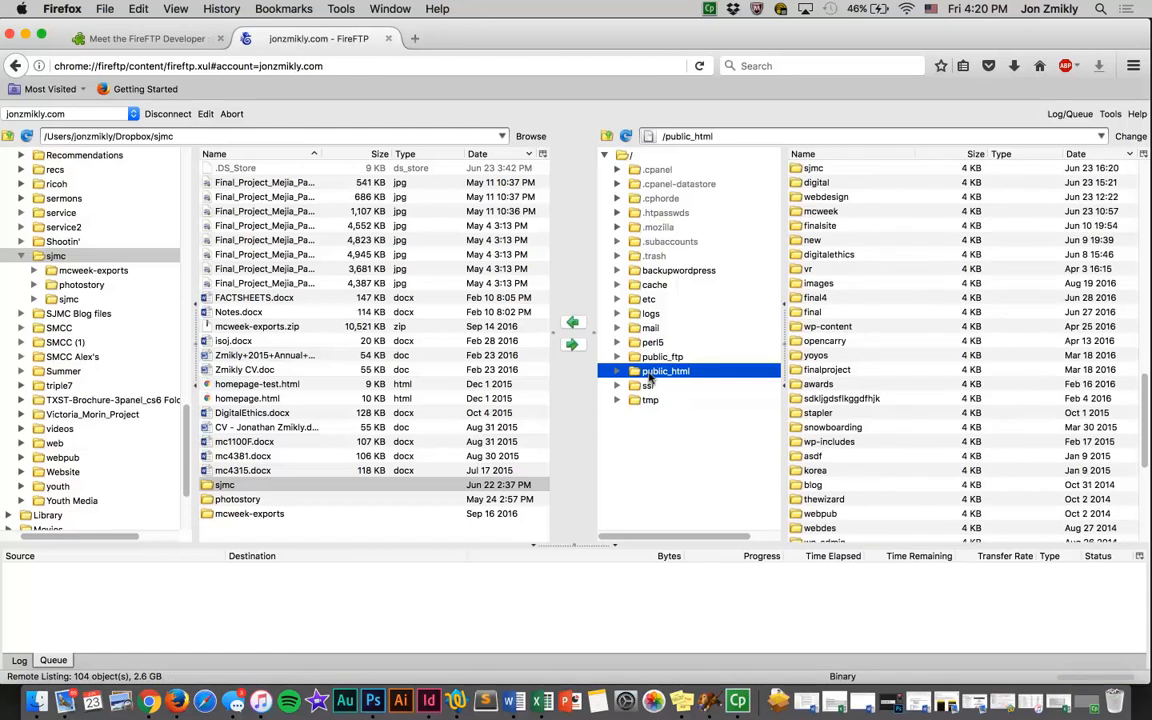
click(617, 372)
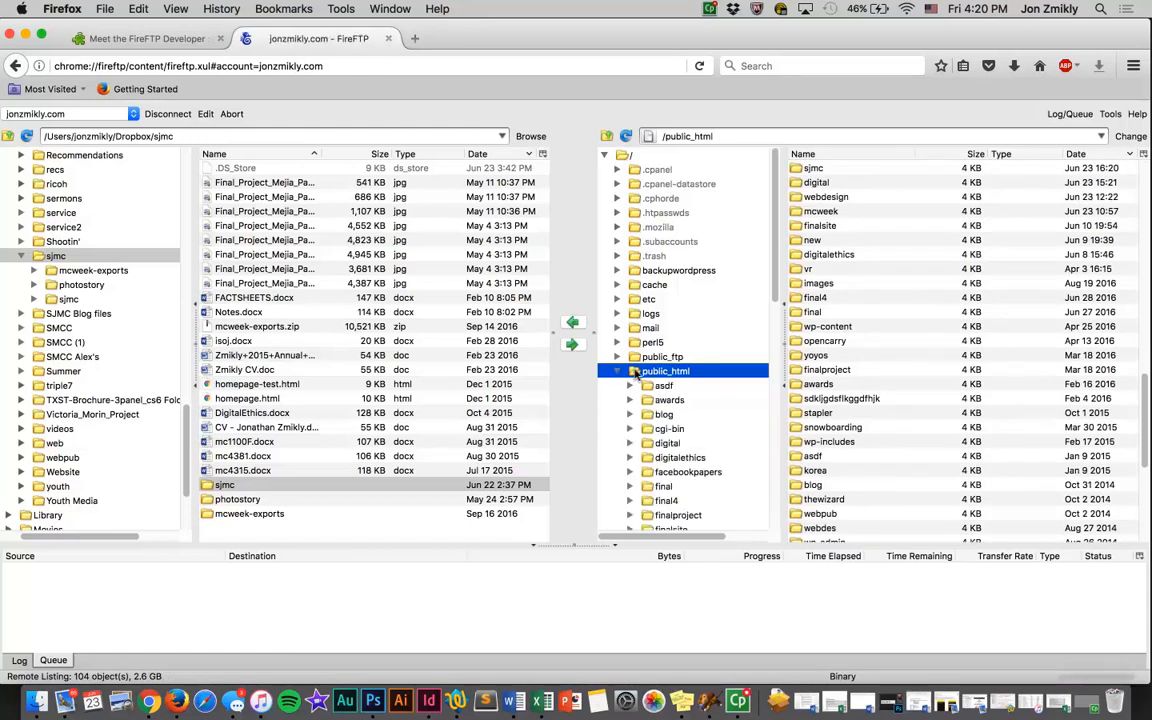
scroll(677, 451, down, 3)
scroll(677, 451, down, 3)
scroll(677, 451, down, 2)
click(655, 414)
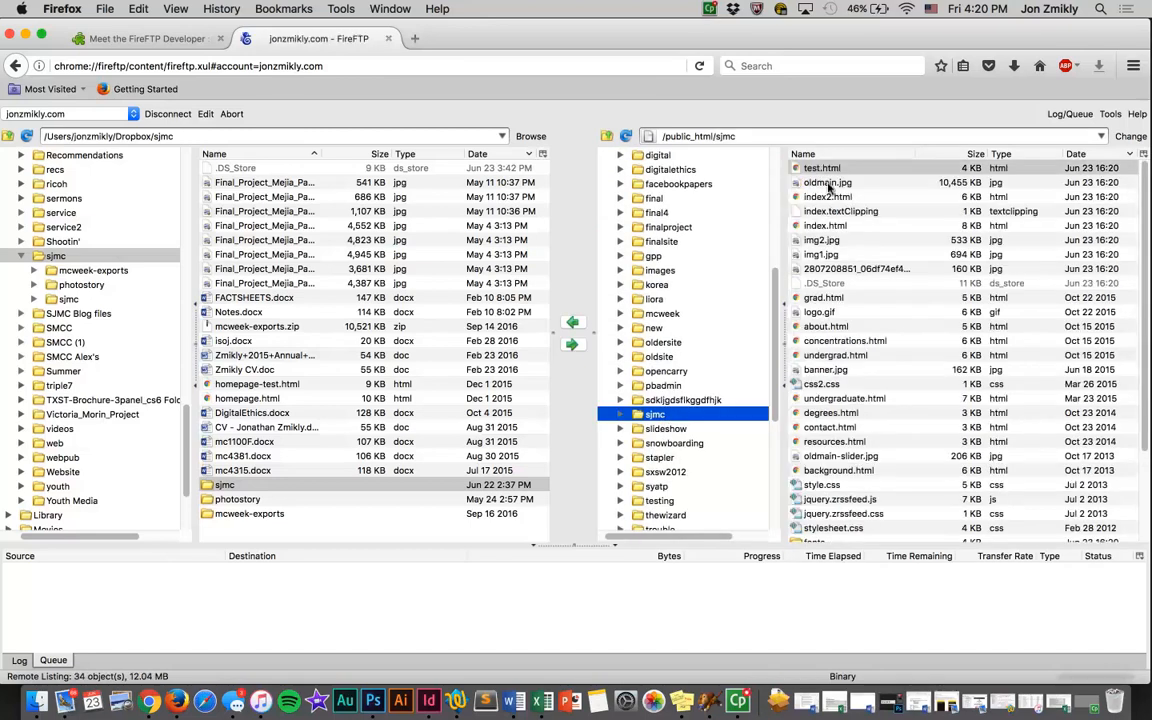
scroll(838, 380, down, 4)
scroll(838, 380, up, 4)
scroll(838, 377, down, 4)
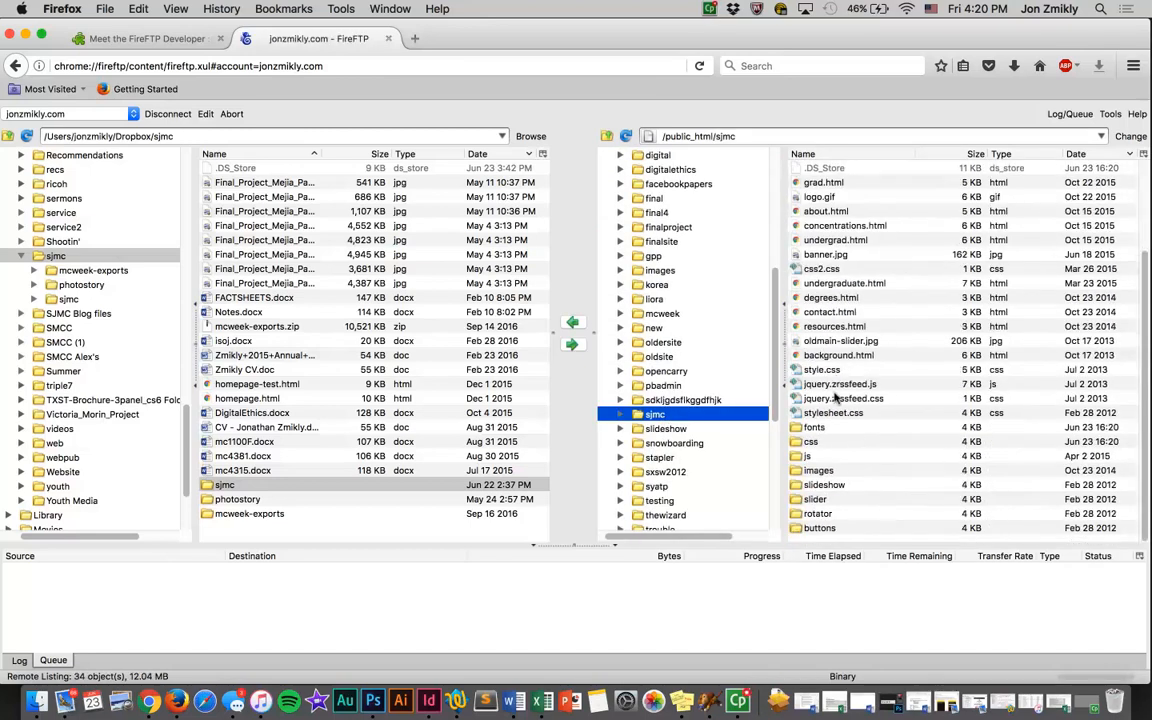
Step: Select the six remote files from about.html through undergraduate.html
click(814, 441)
click(812, 456)
click(818, 428)
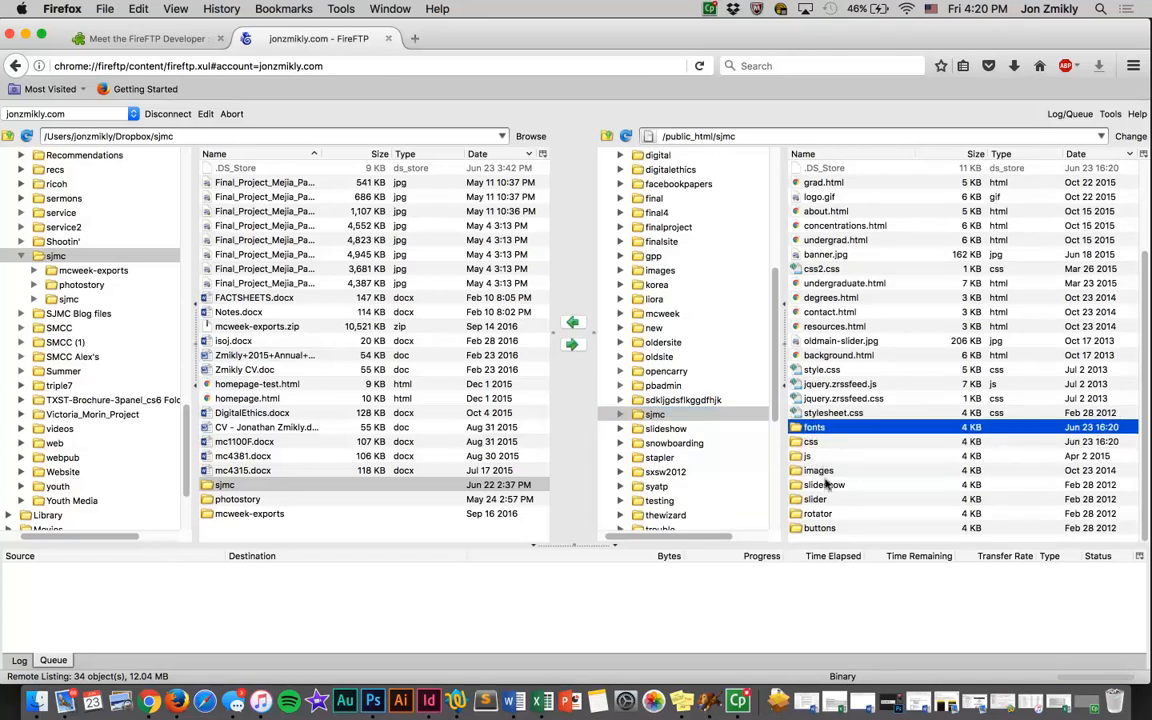
scroll(818, 372, up, 3)
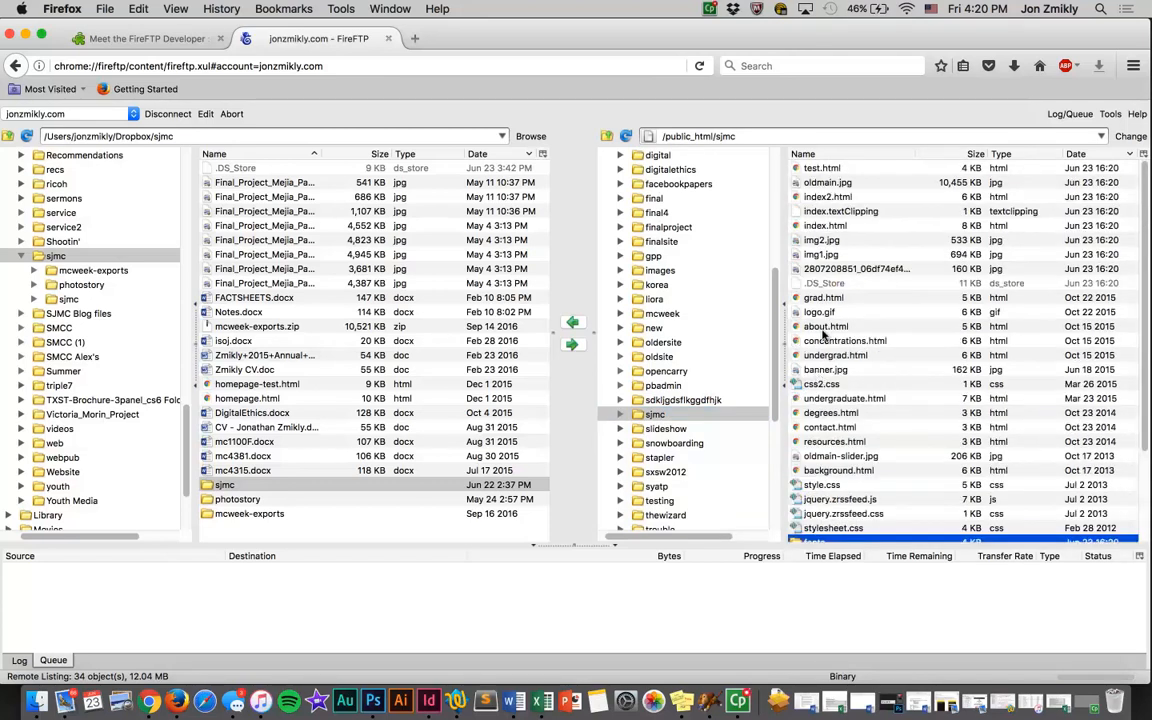
click(825, 328)
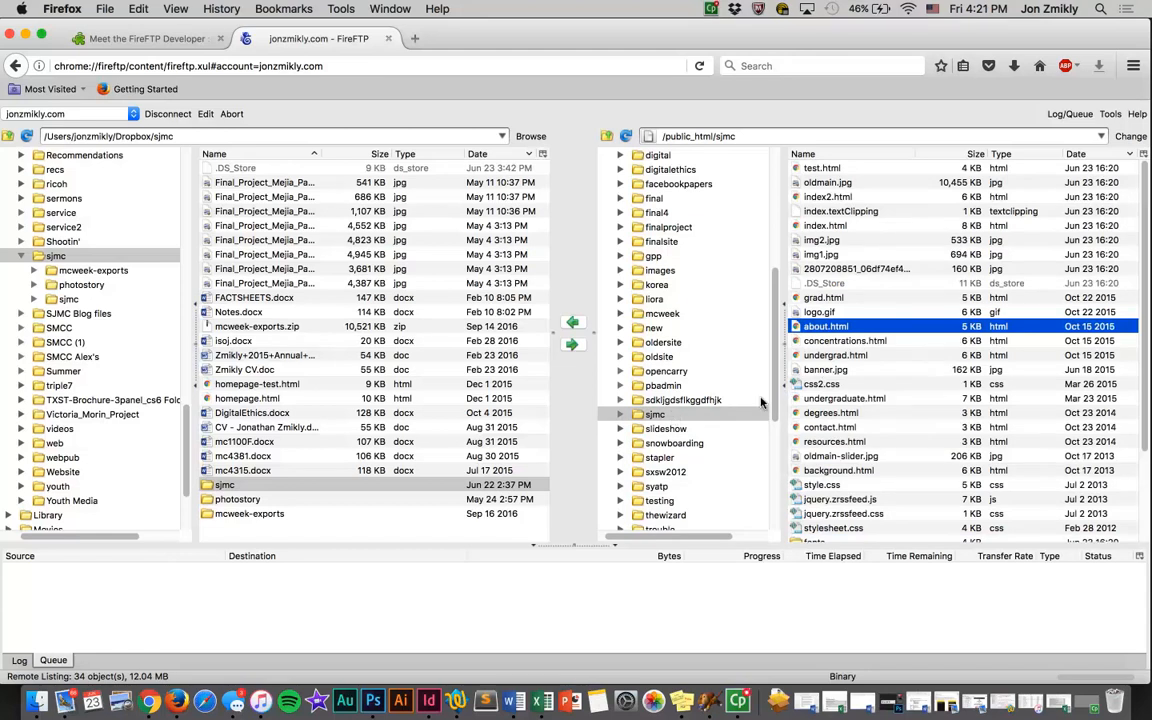
click(826, 399)
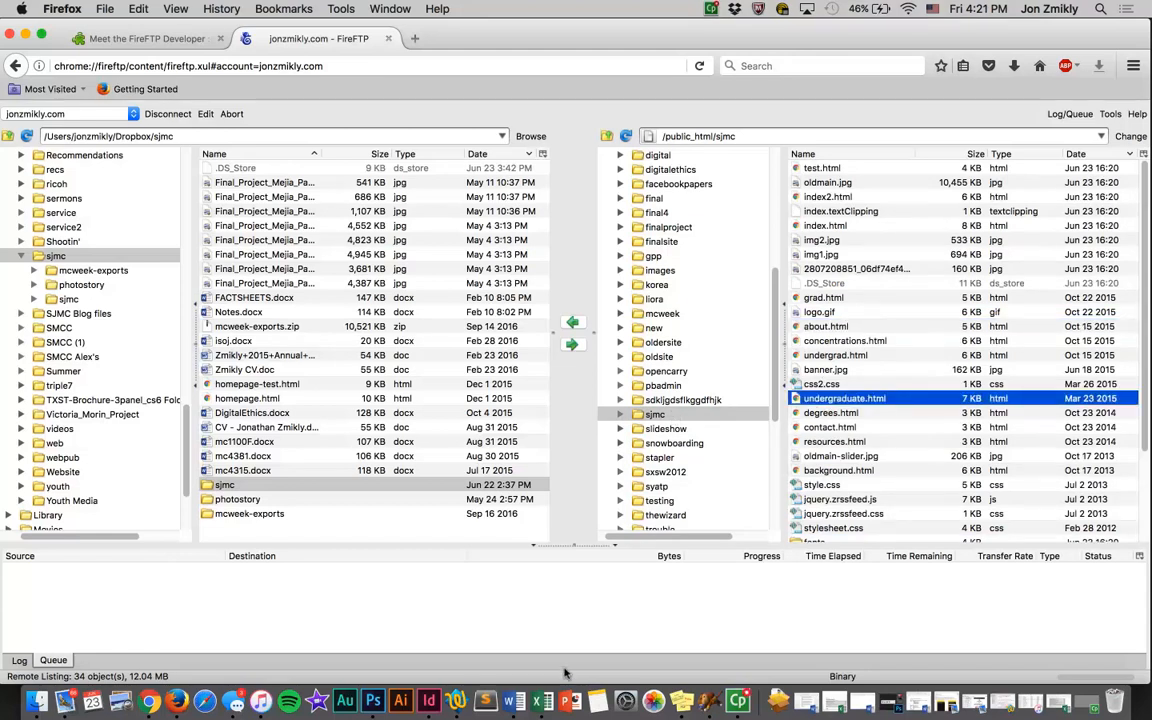
drag(880, 326, 868, 400)
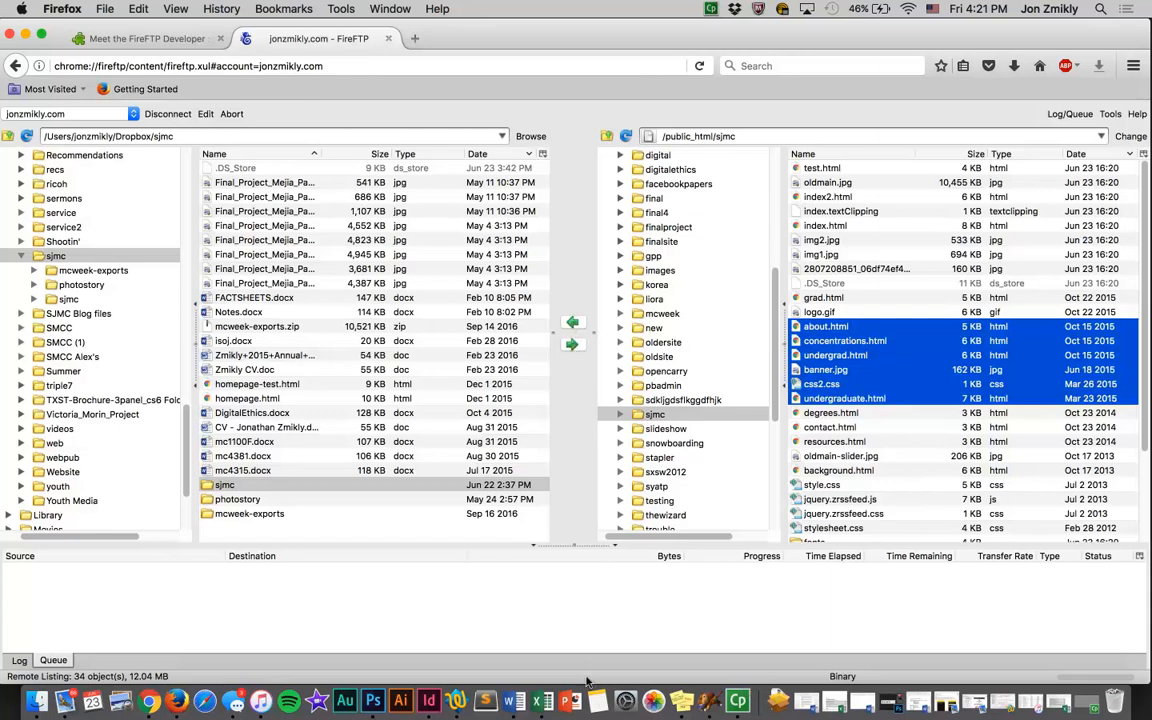
Step: In Fetch, create a new connection to jonzmikly.com using the account username and password
click(708, 703)
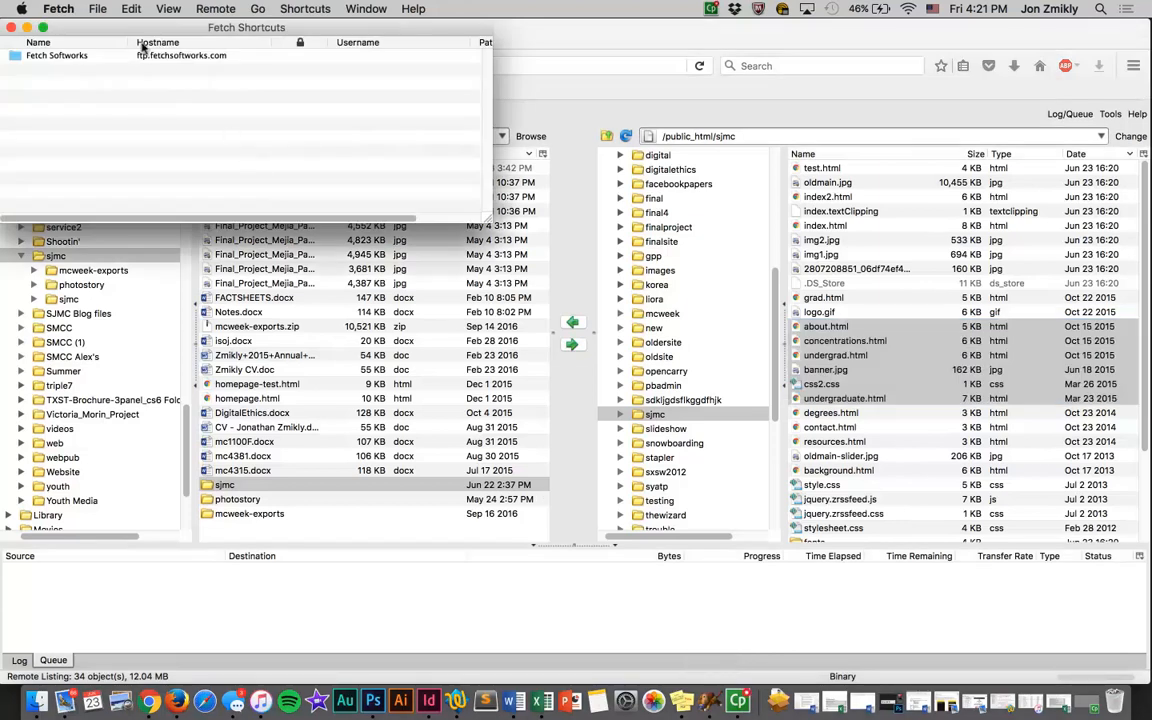
drag(124, 30, 339, 129)
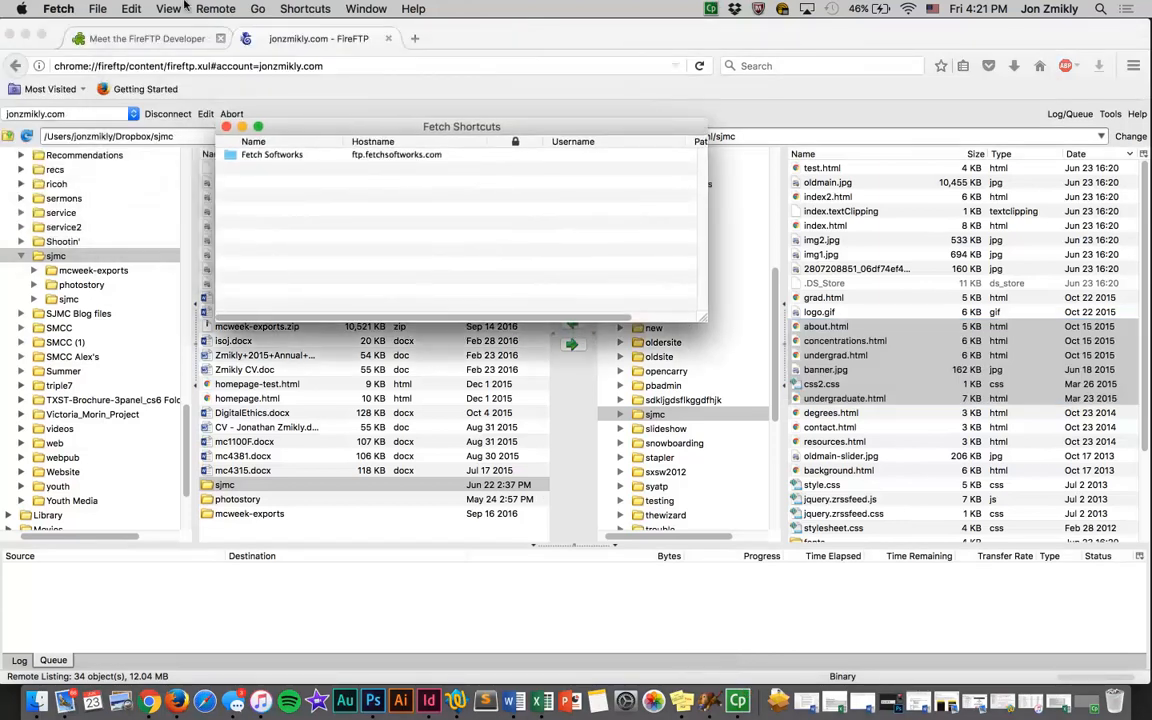
click(97, 8)
click(99, 26)
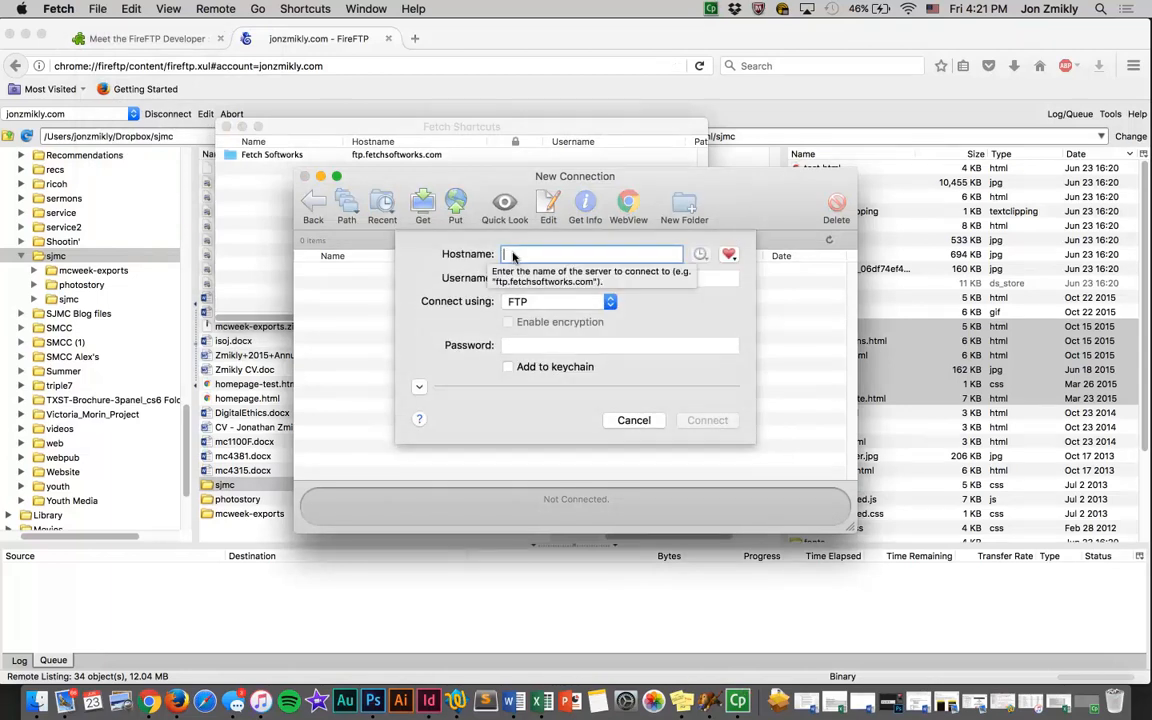
text(f)
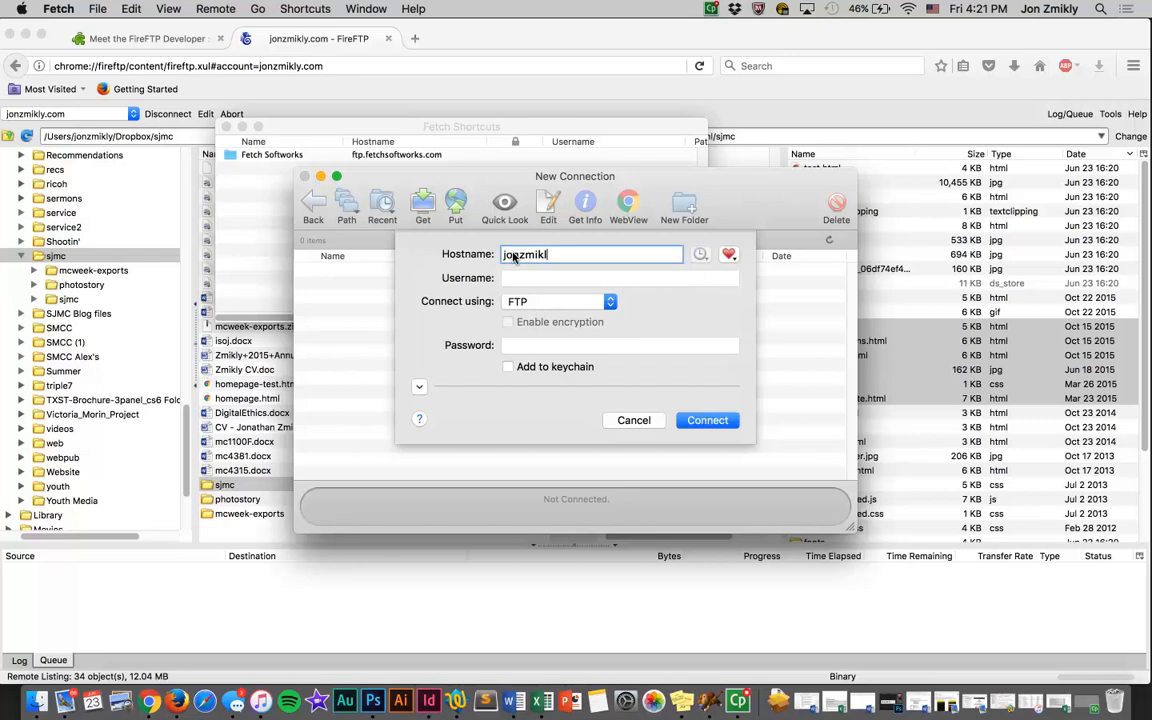
key(Tab)
text(jonzmikl)
key(Tab)
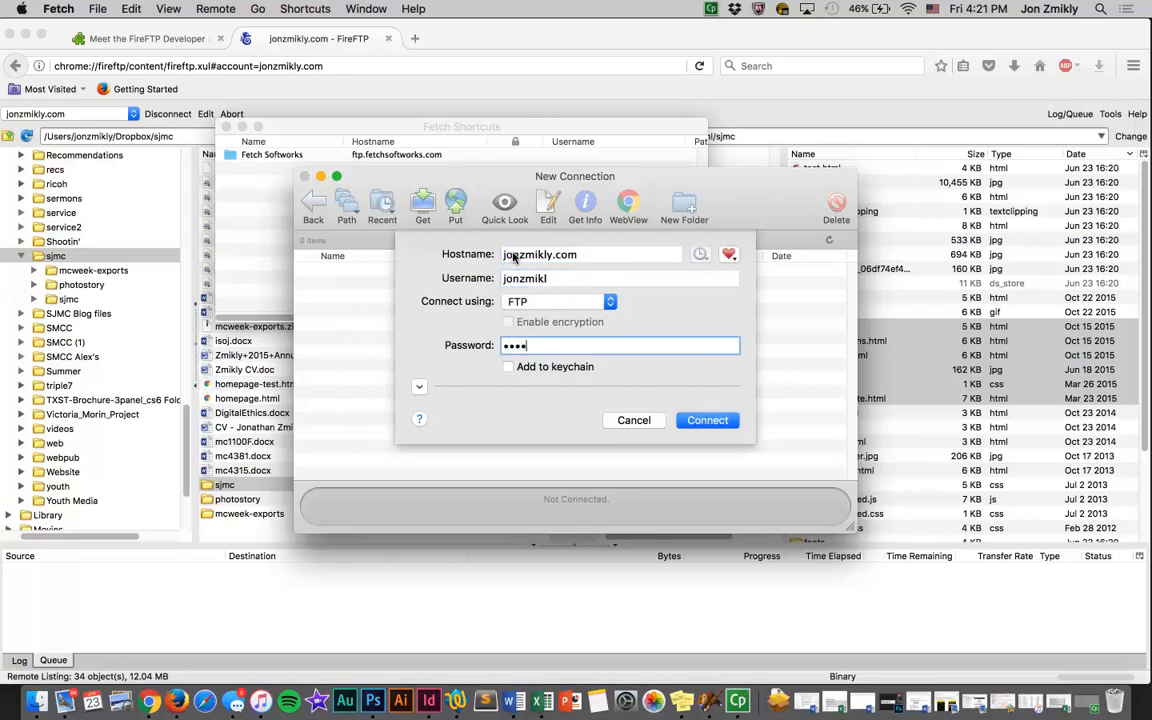
click(719, 421)
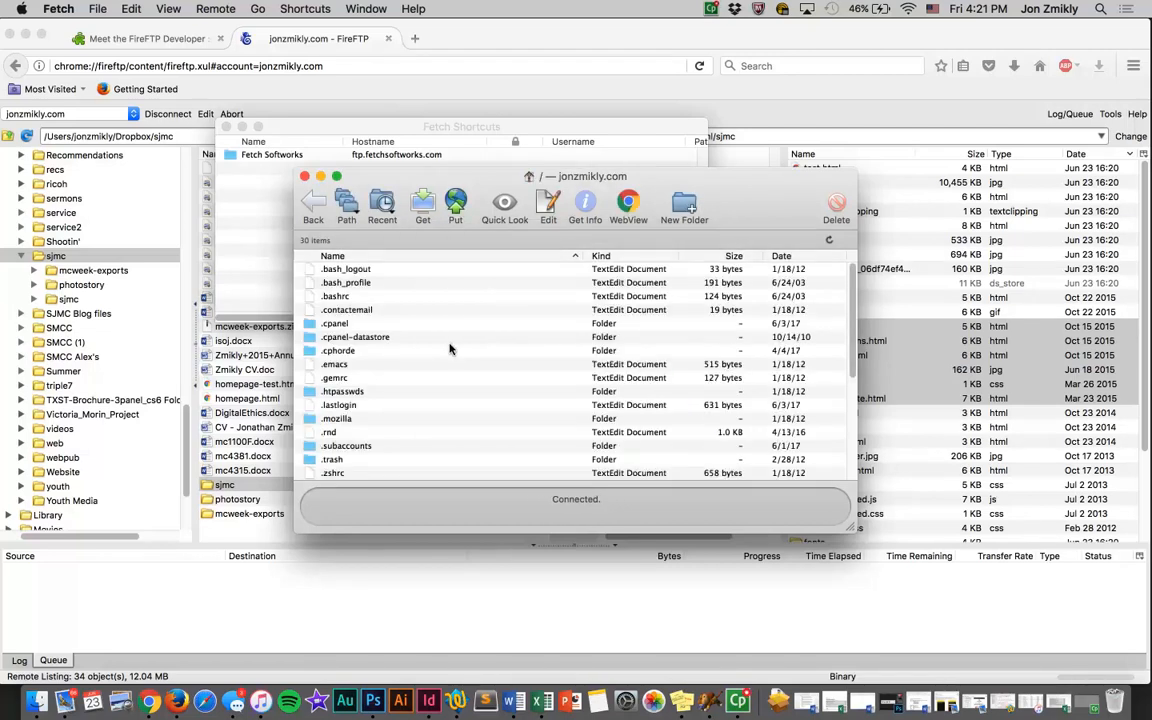
Step: Start choosing local files to put, select the first four items, then cancel
scroll(450, 349, down, 5)
scroll(450, 349, up, 5)
click(456, 203)
drag(560, 281, 557, 480)
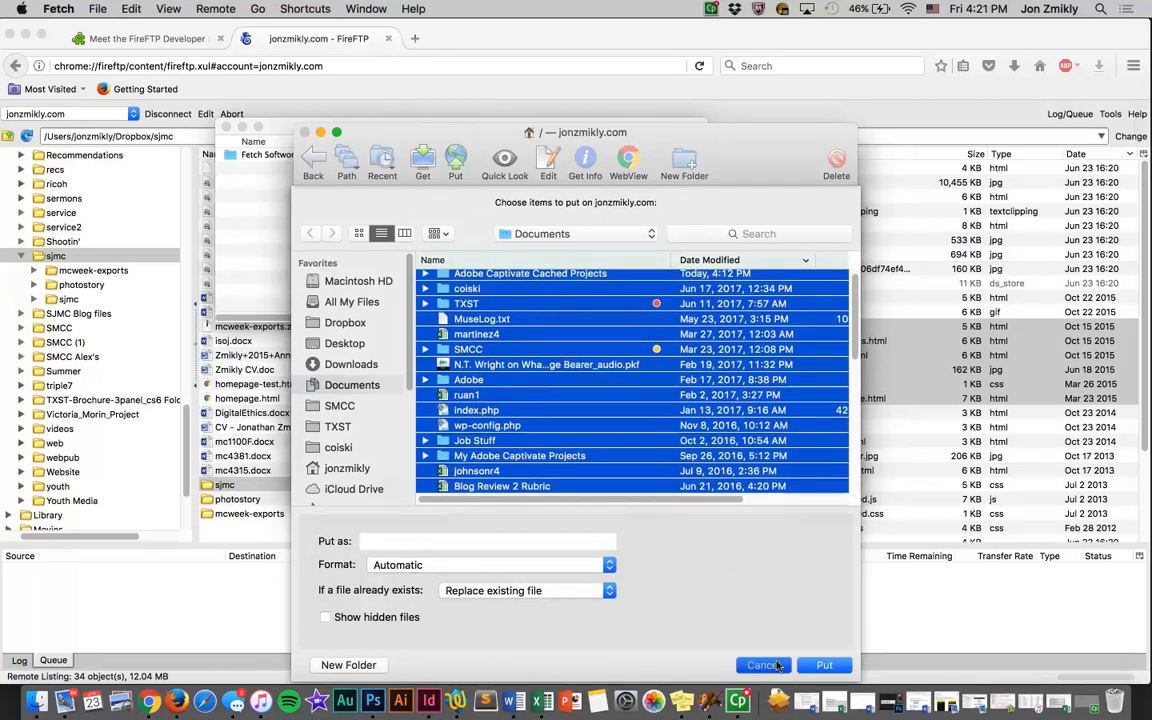
click(822, 664)
Step: Browse to Dropbox/sjmc and its inner sjmc folder, then cancel and close the jonzmikly.com window
click(462, 203)
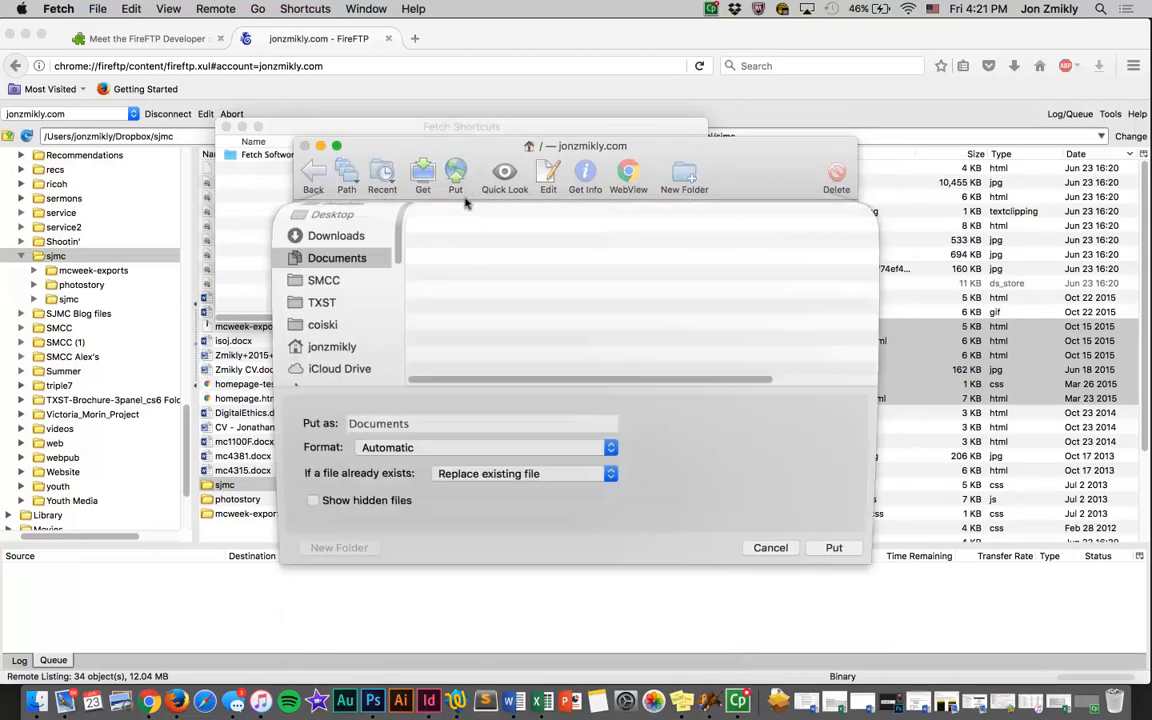
click(337, 326)
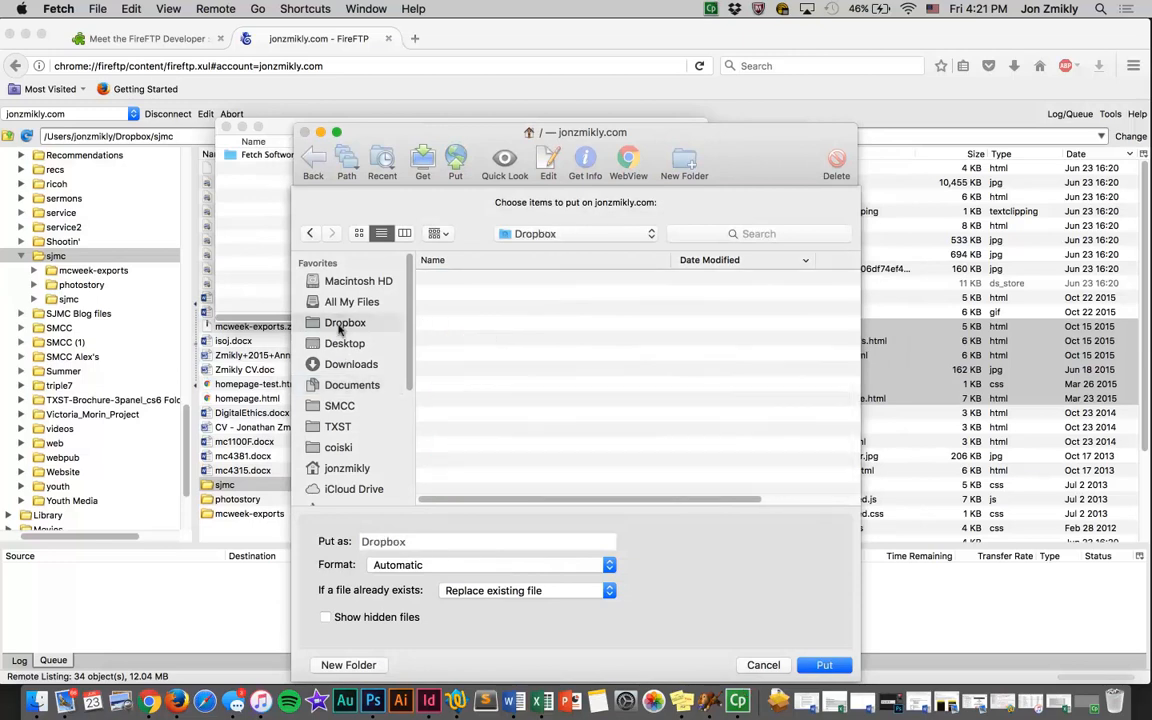
scroll(477, 380, down, 15)
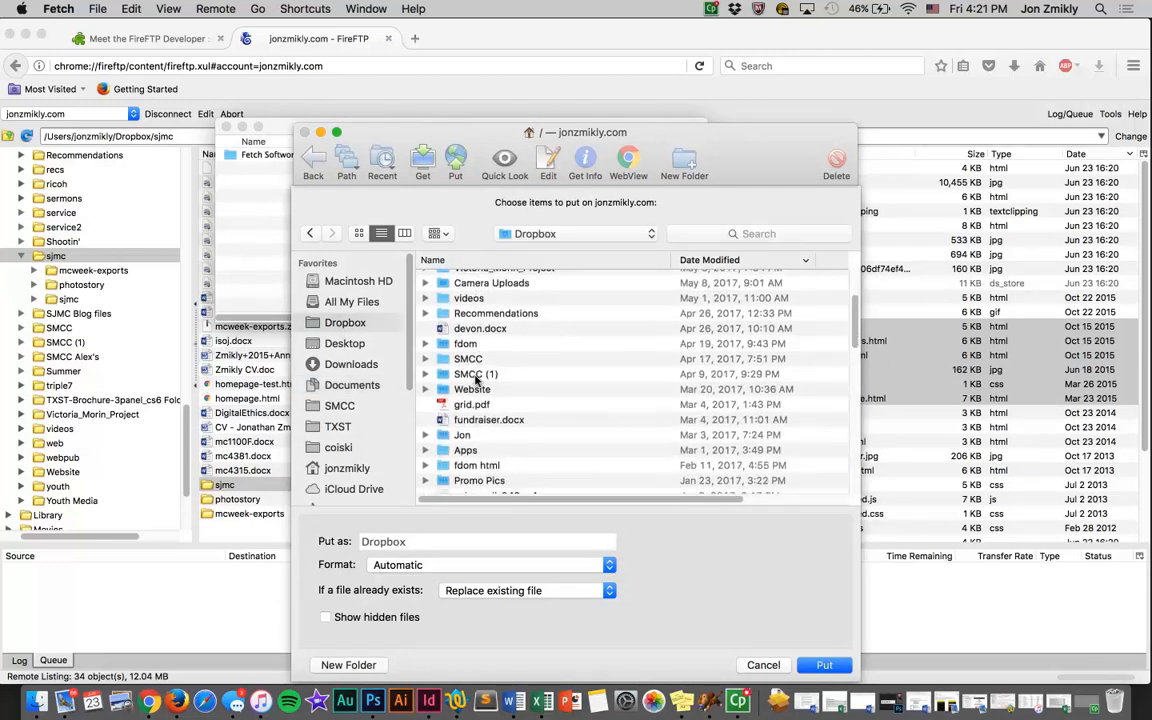
scroll(477, 382, down, 10)
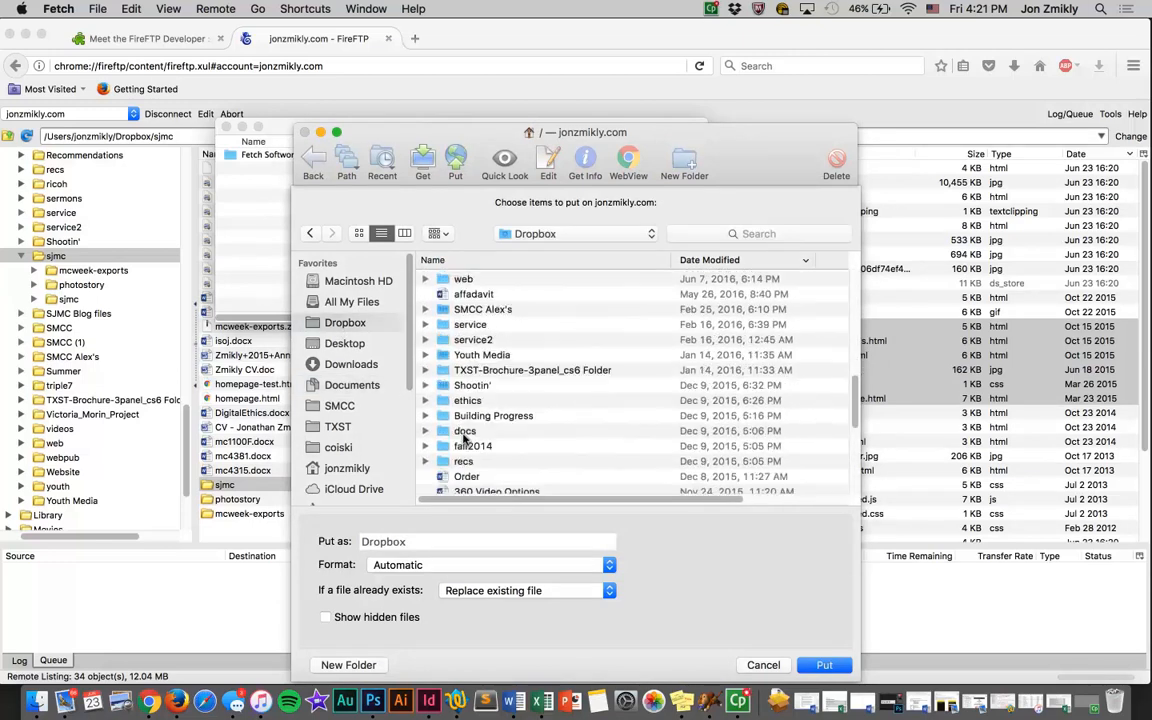
scroll(464, 438, up, 15)
scroll(464, 438, up, 3)
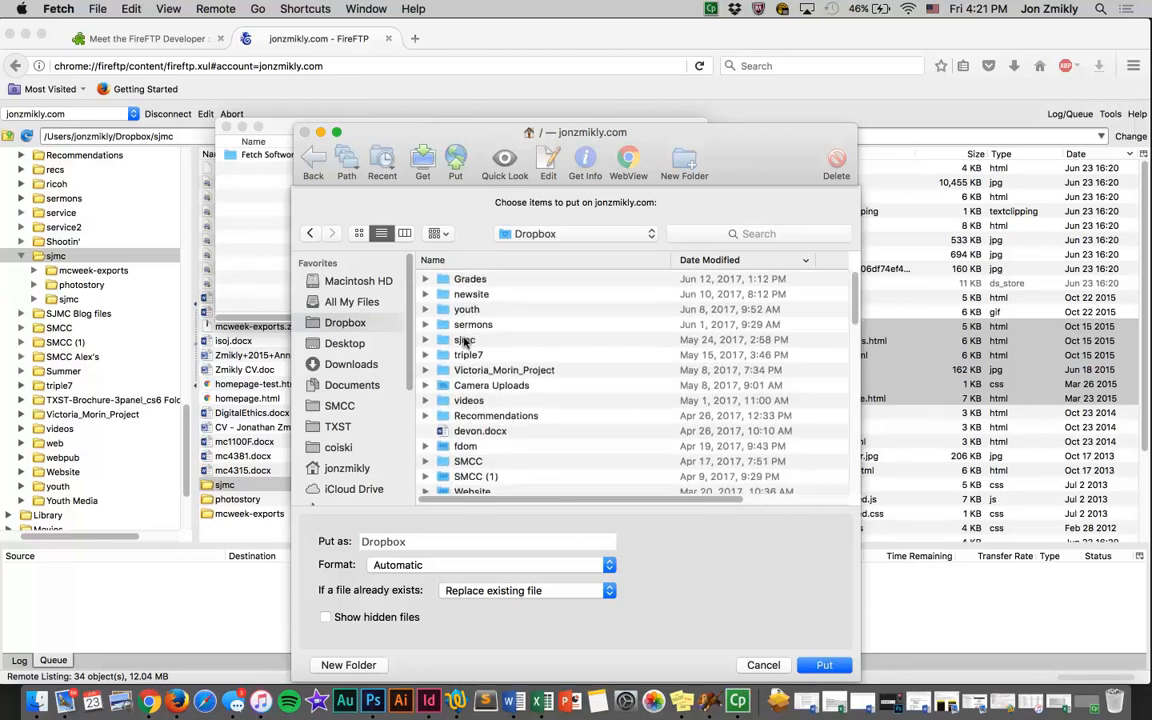
click(462, 342)
click(426, 341)
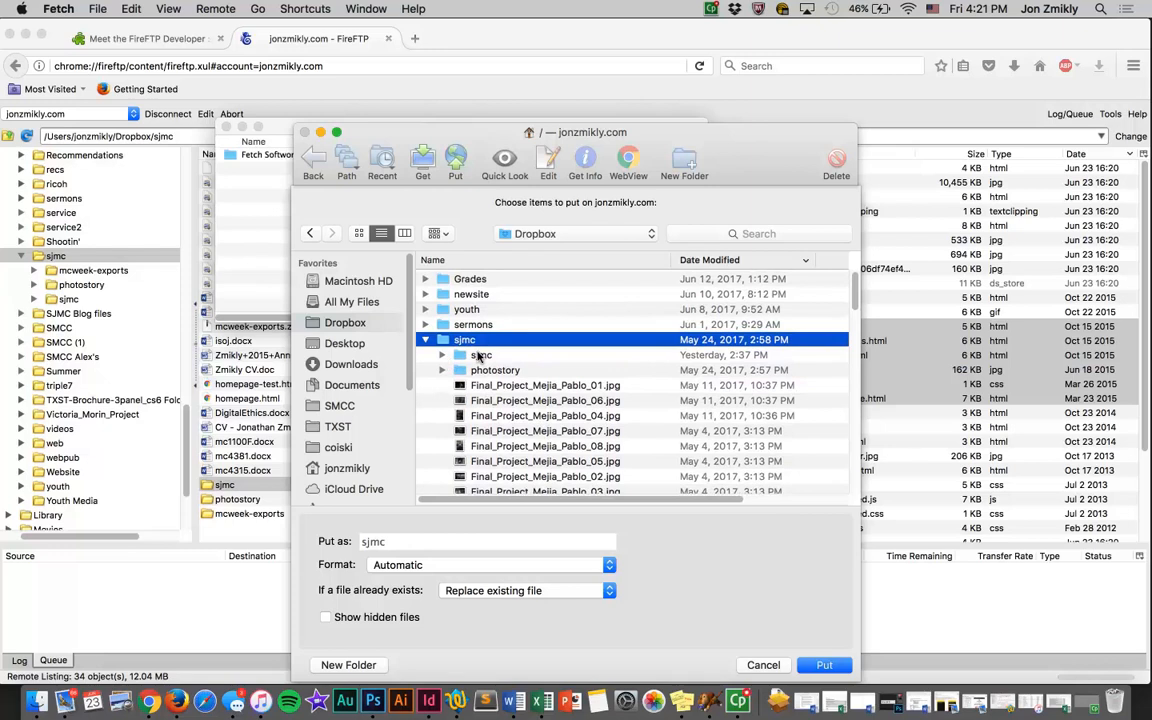
click(479, 356)
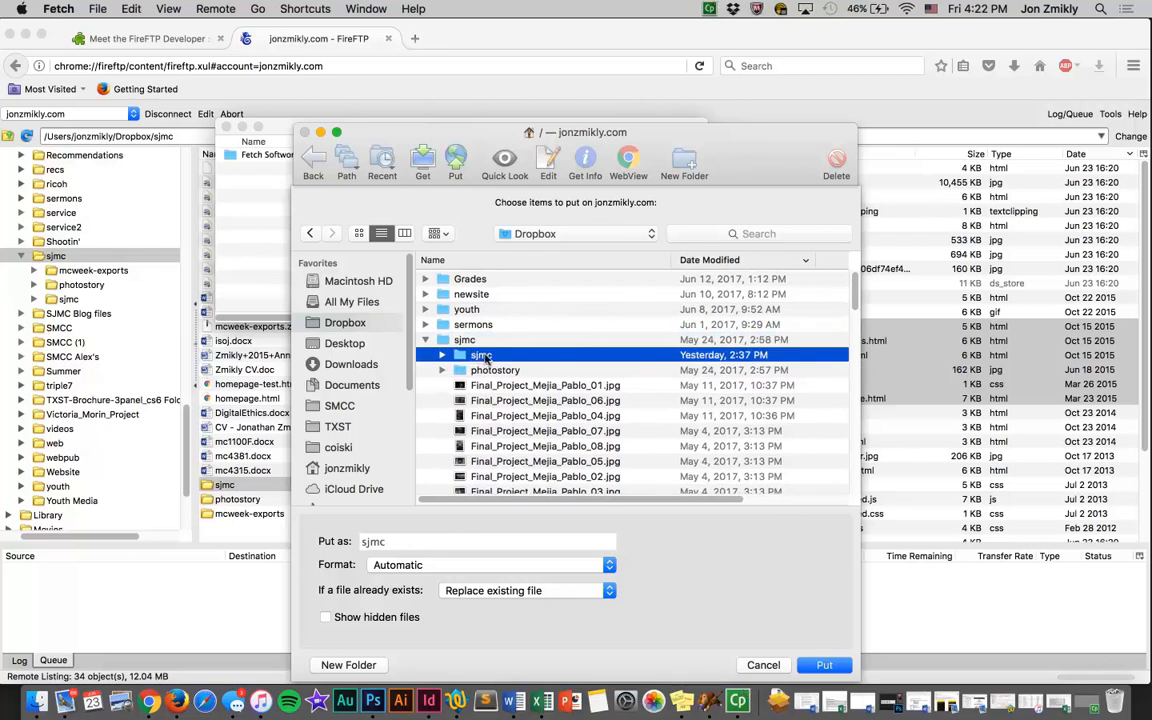
click(766, 668)
click(305, 132)
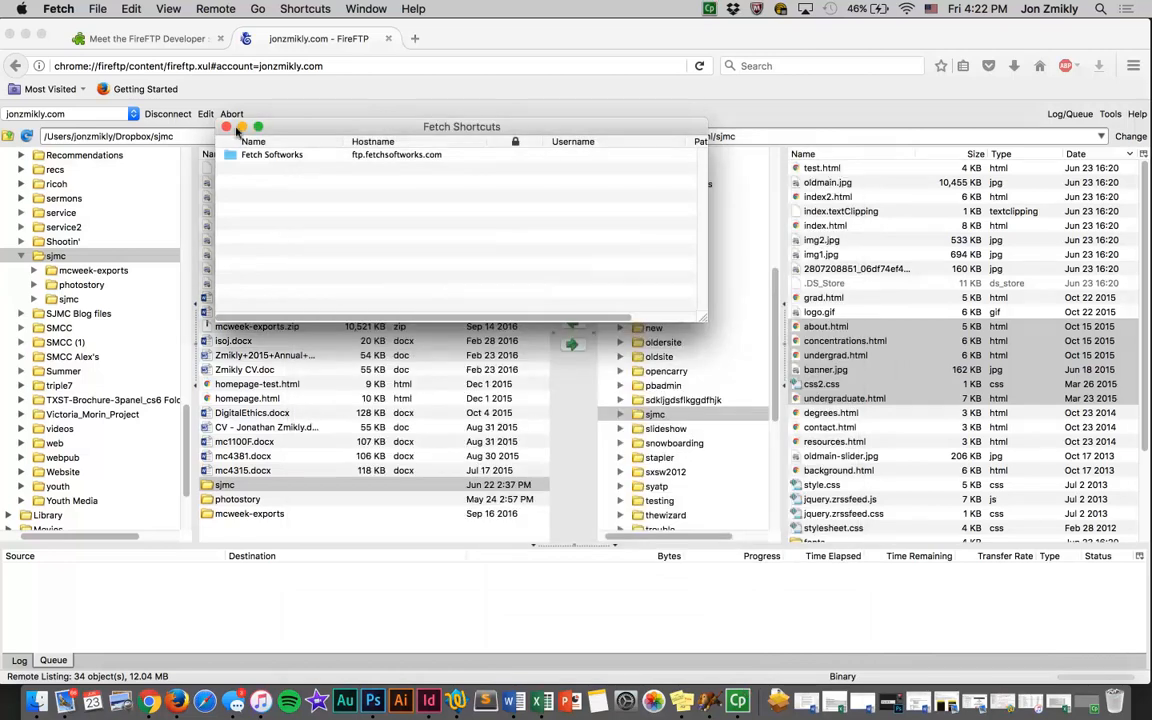
Step: Close Fetch Shortcuts and return to FireFTP, selecting about.html remotely and local documents
click(227, 127)
click(835, 325)
click(831, 327)
click(405, 299)
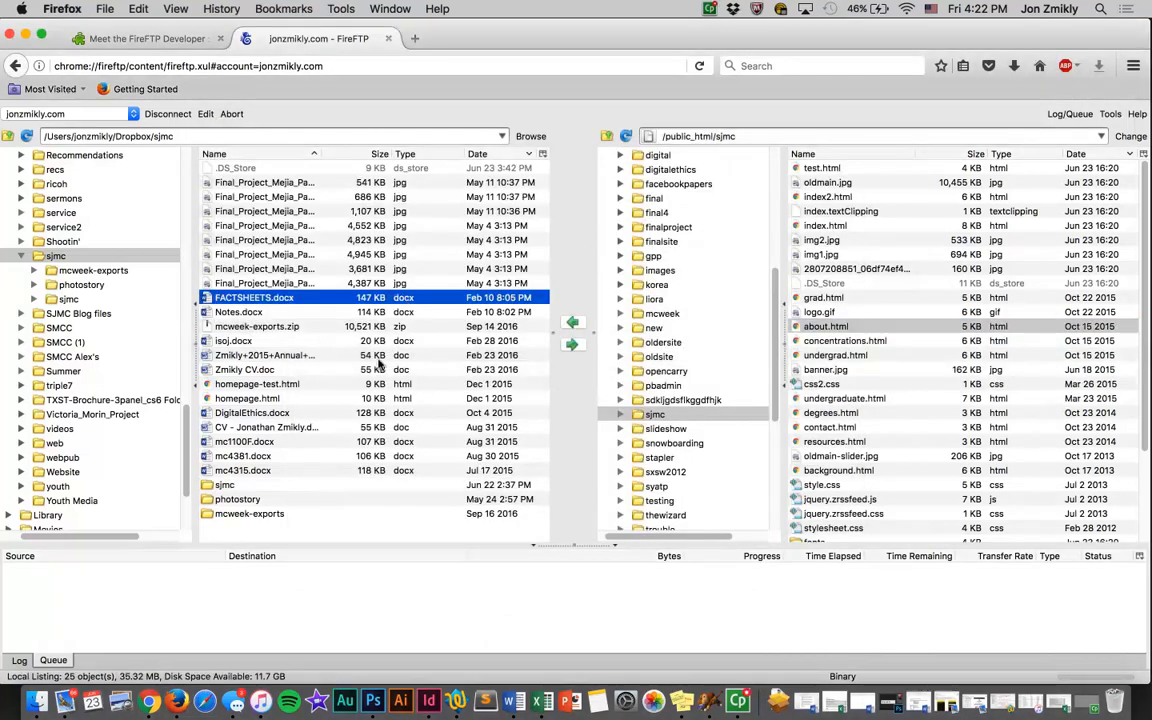
click(377, 358)
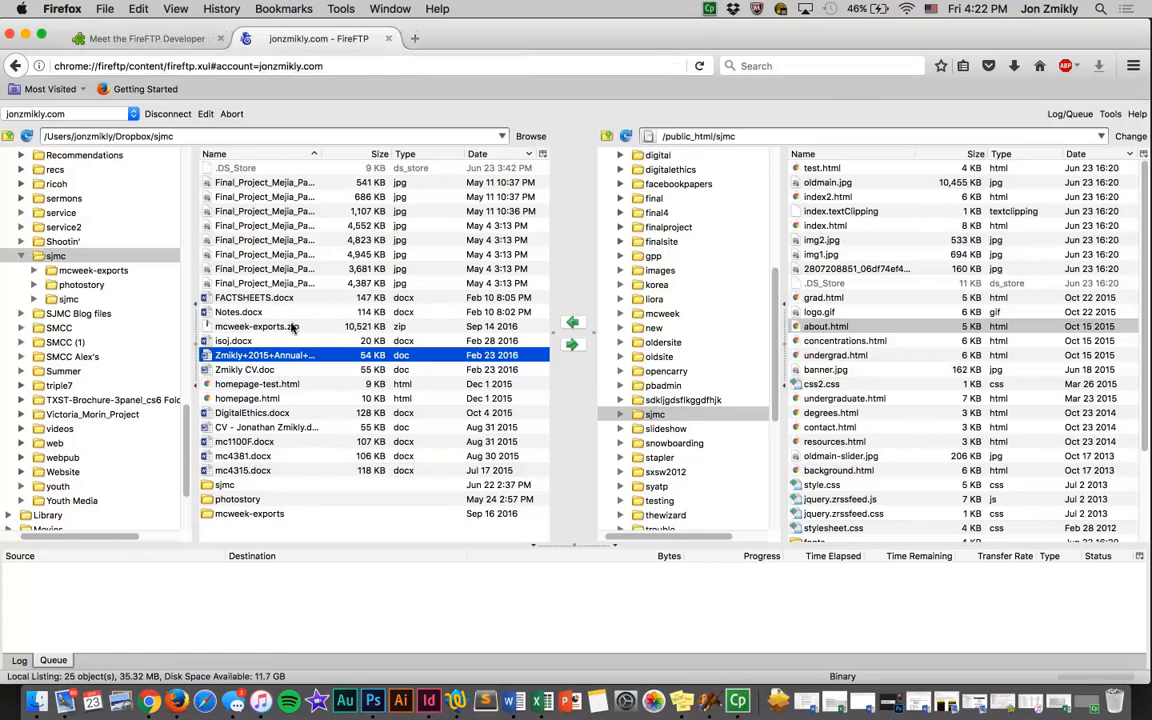
Step: Go to the Reclaim Hosting website in a new tab
click(414, 39)
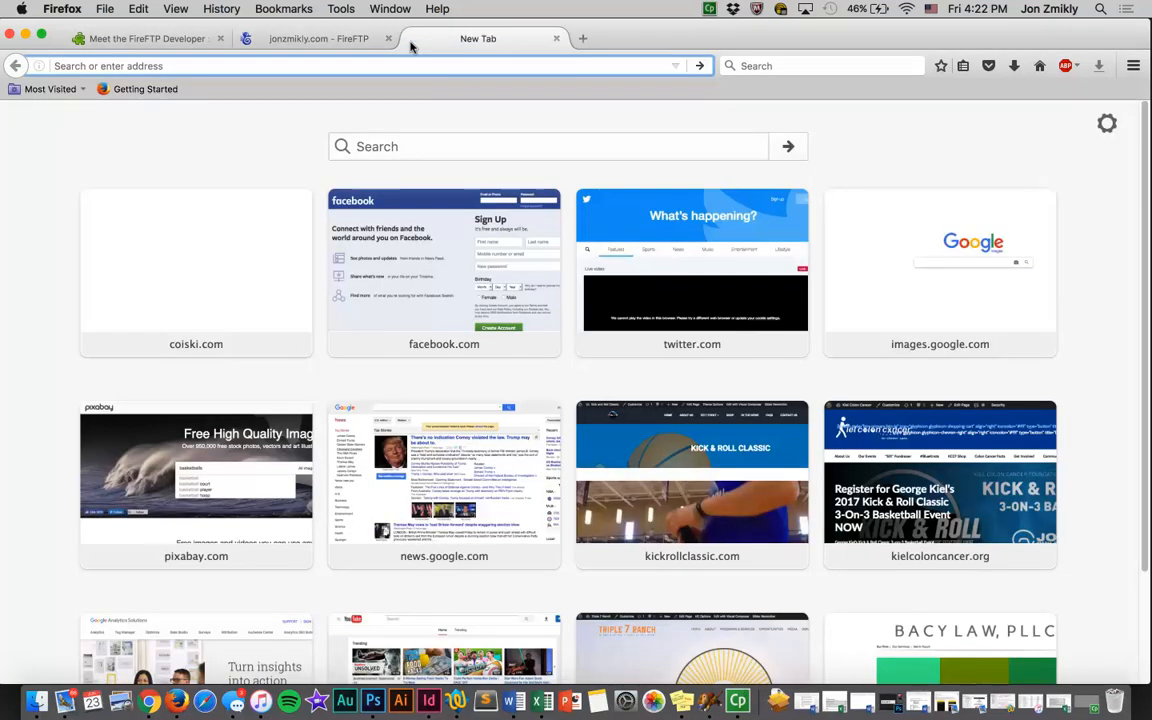
text(fe)
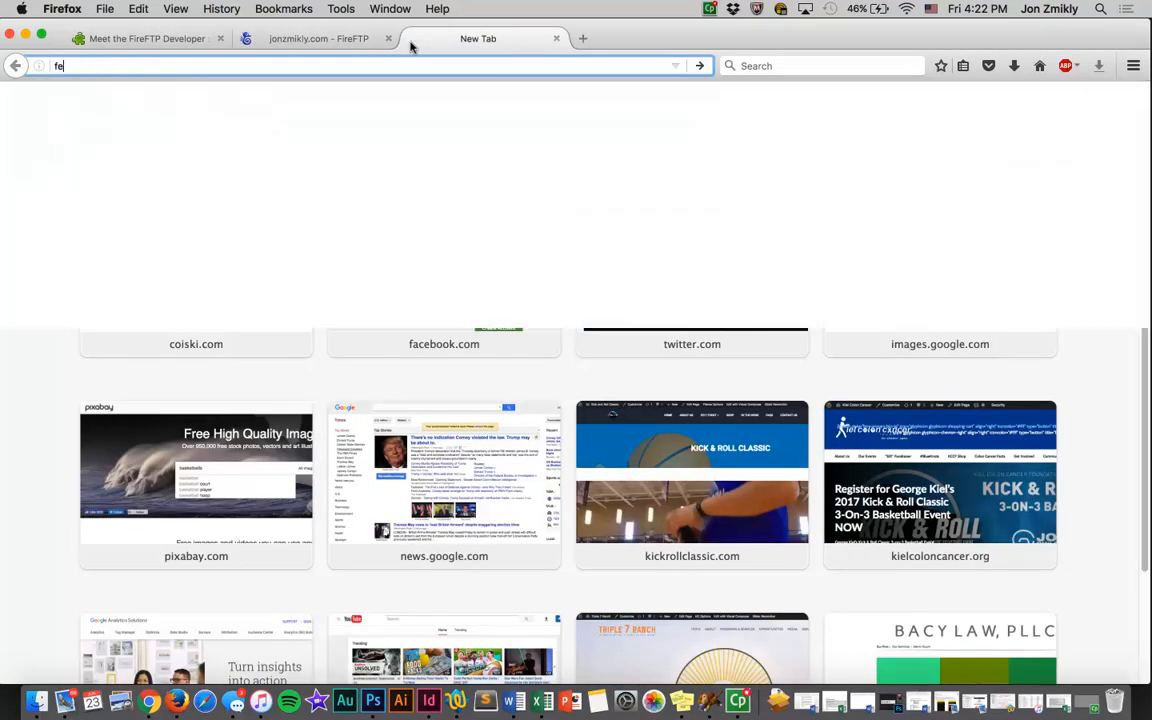
key(BackSpace)
key(BackSpace)
text(re)
key(Return)
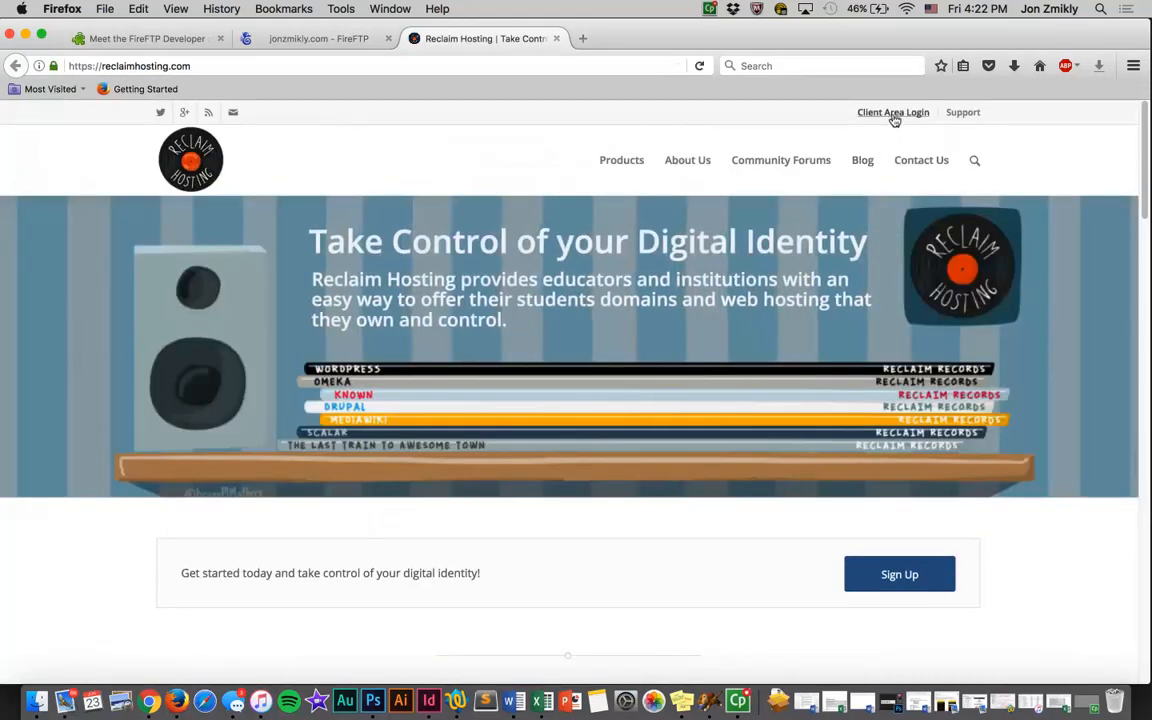
Step: Log in to the Client Area with the saved account e-mail and password
click(893, 113)
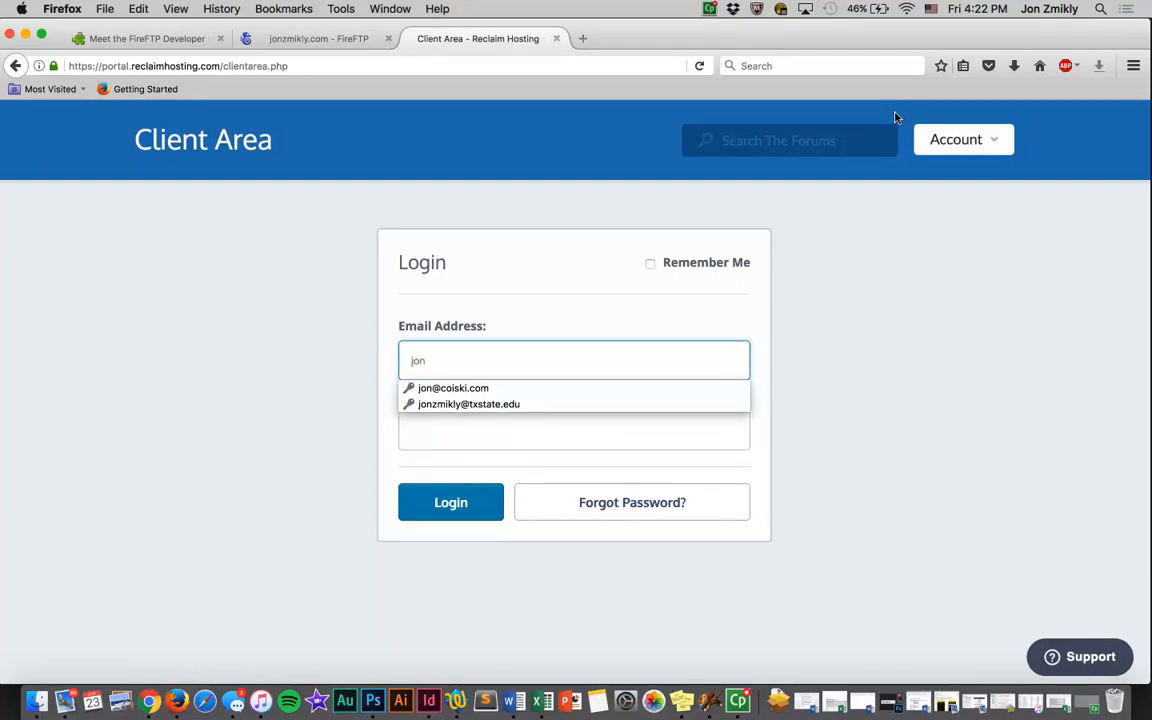
text(z)
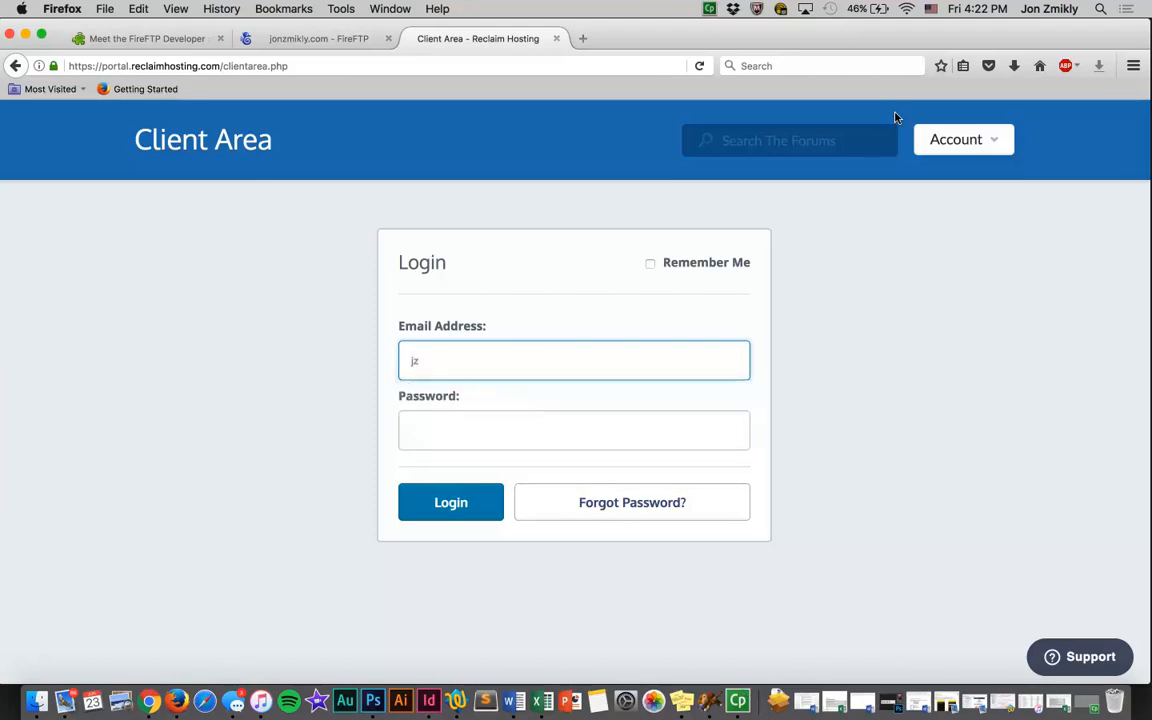
key(BackSpace)
text(onzmikly)
key(Down)
key(Return)
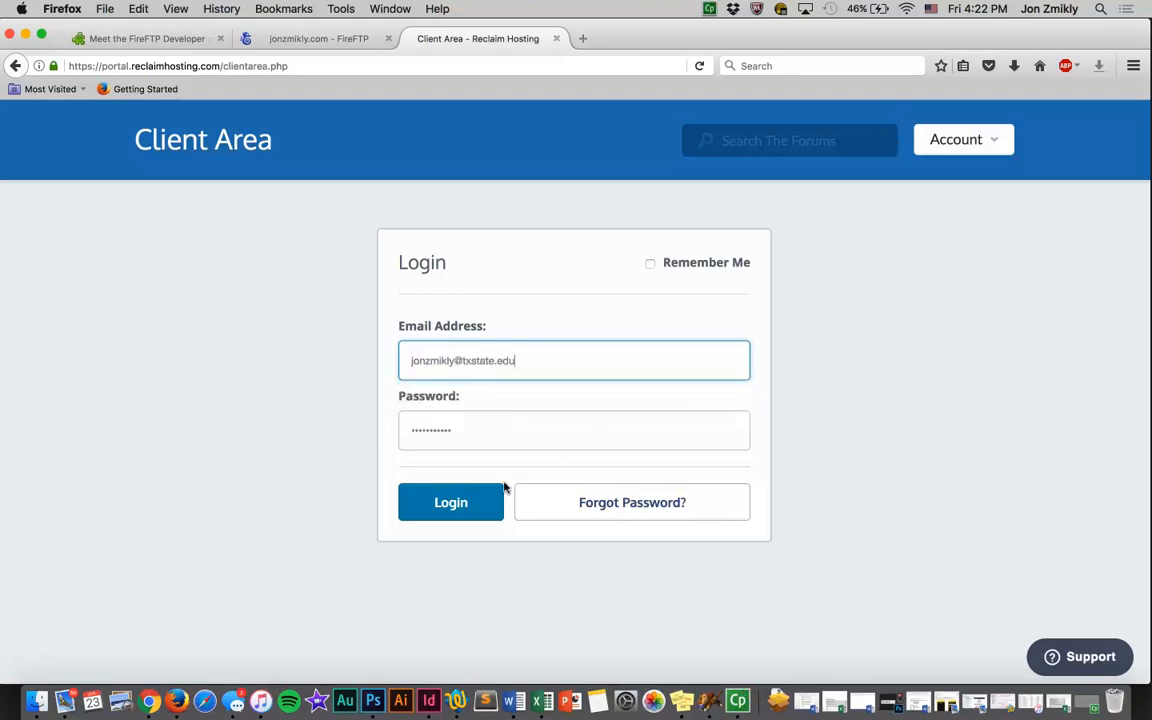
click(479, 501)
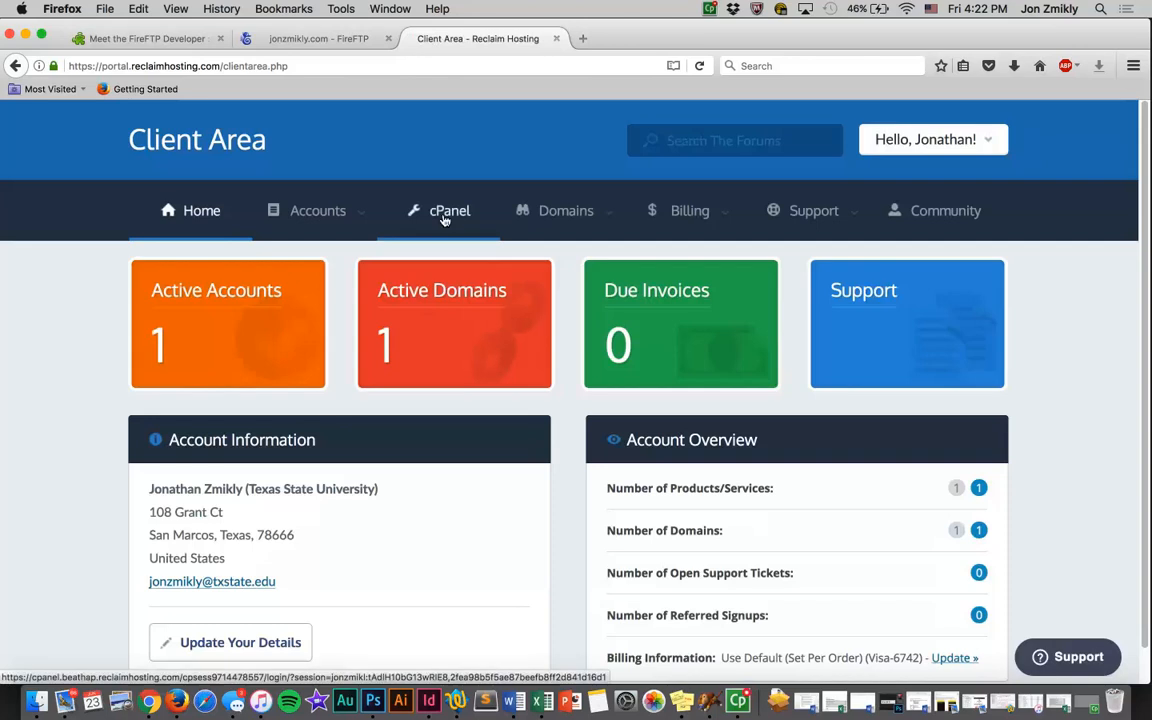
Step: Open cPanel's File Manager and list the contents of public_html
click(444, 219)
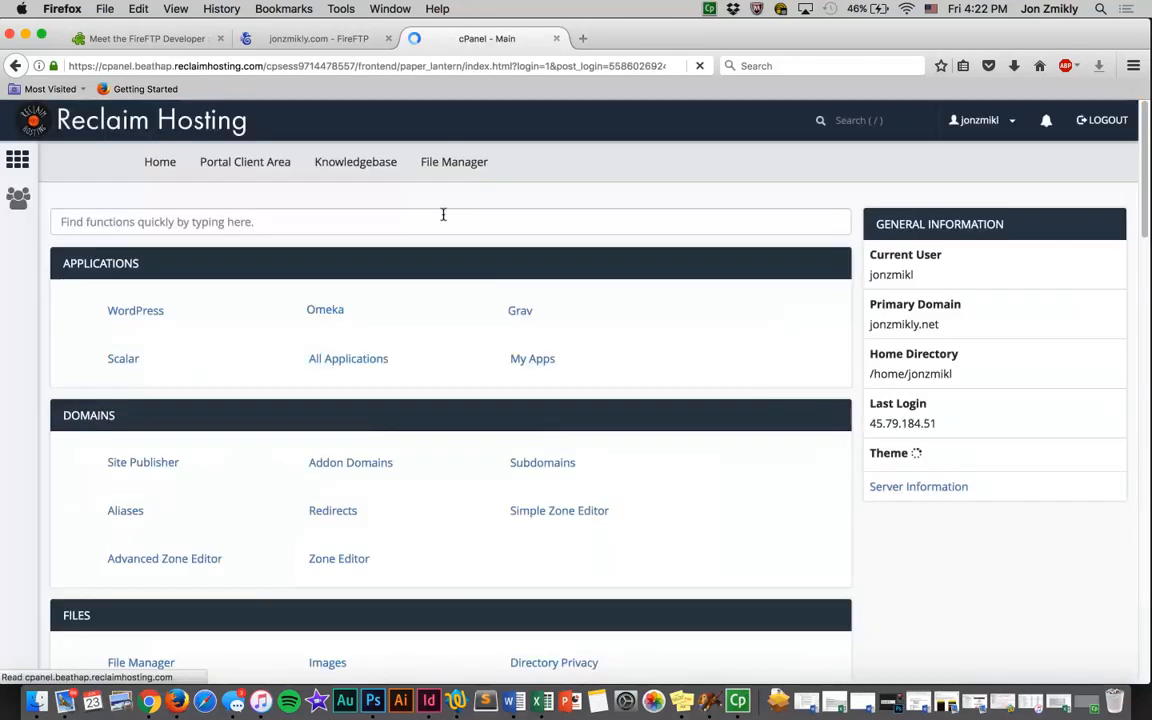
scroll(406, 514, down, 5)
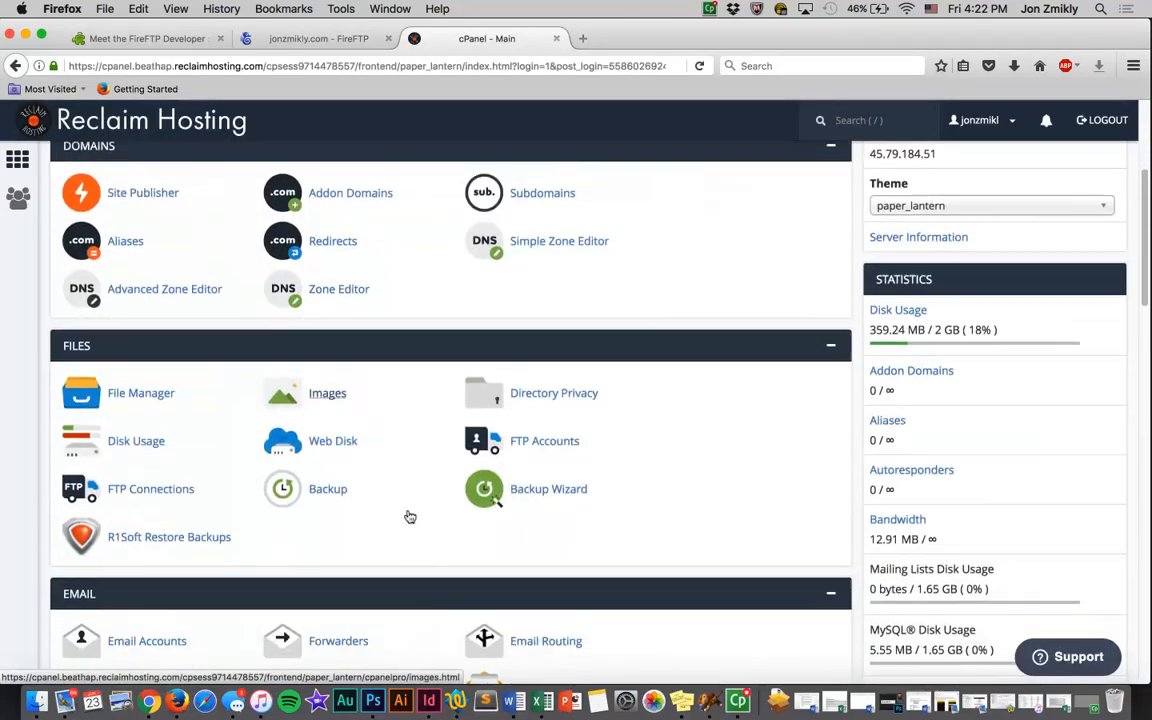
scroll(406, 514, down, 3)
click(129, 463)
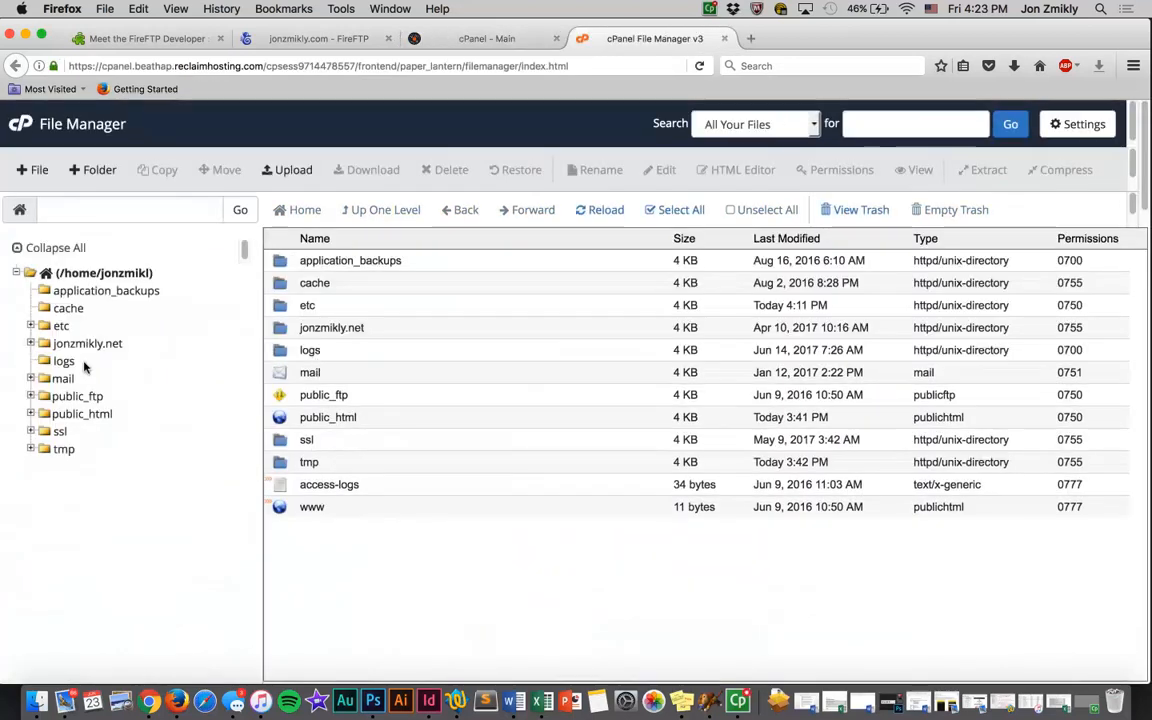
click(74, 414)
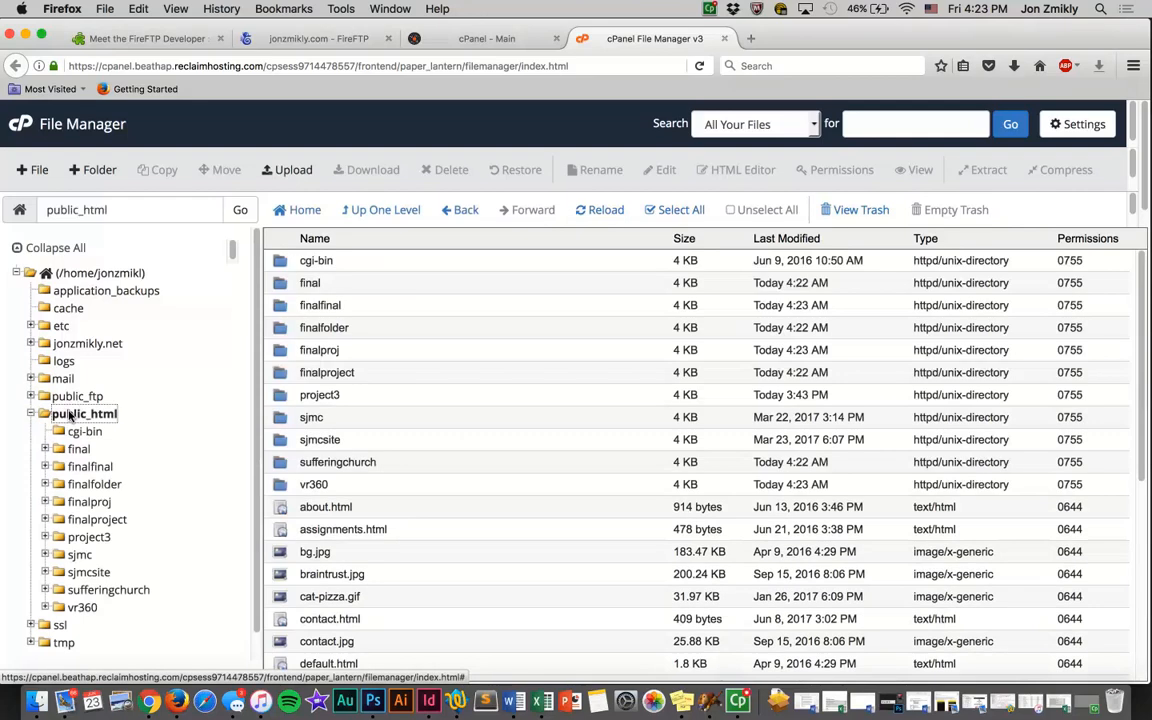
scroll(340, 440, down, 10)
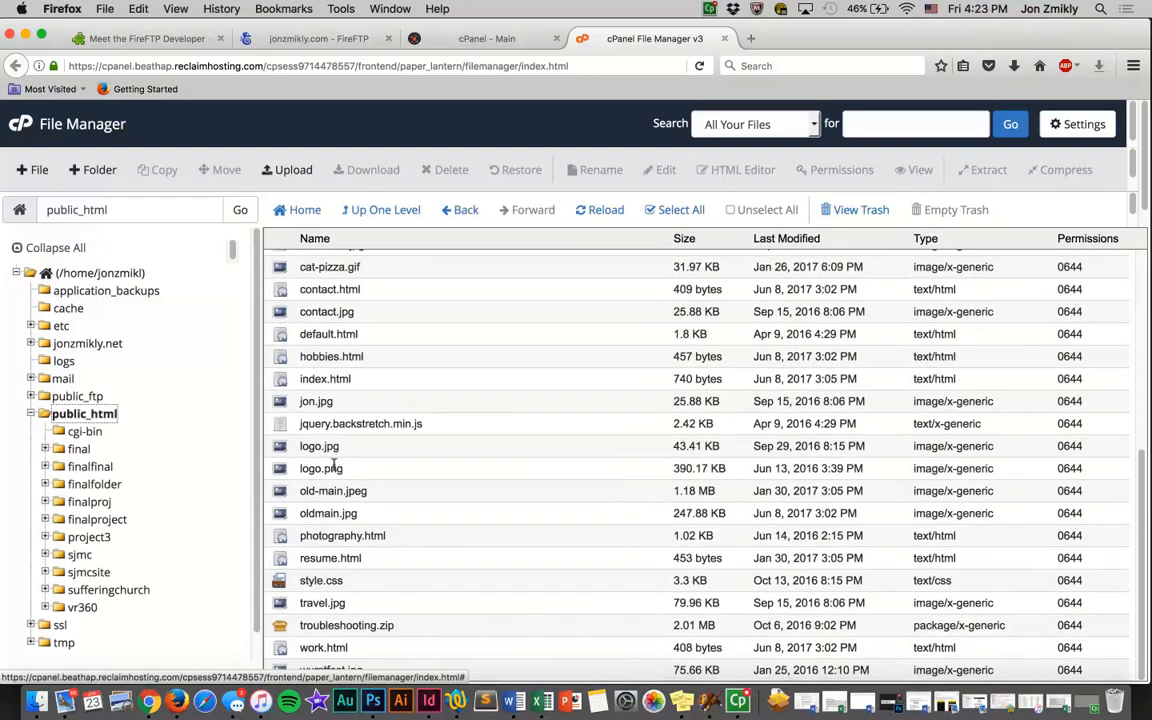
scroll(335, 465, up, 10)
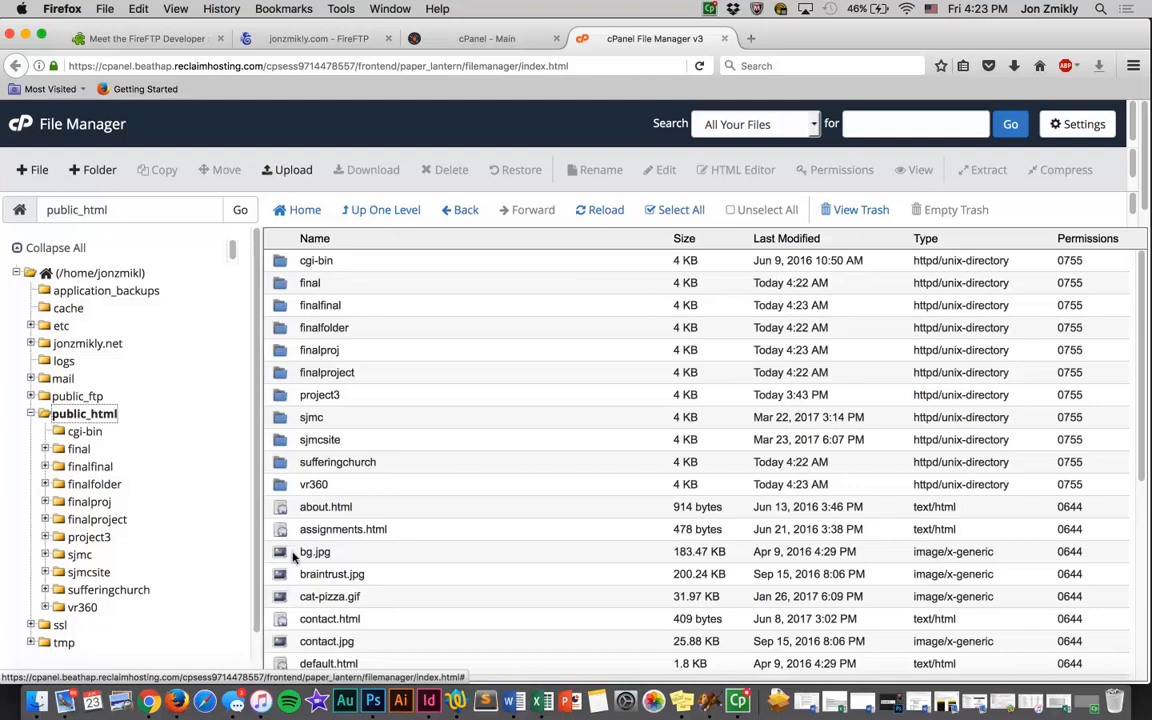
Step: Create a folder named proj3 in public_html and open it
click(293, 556)
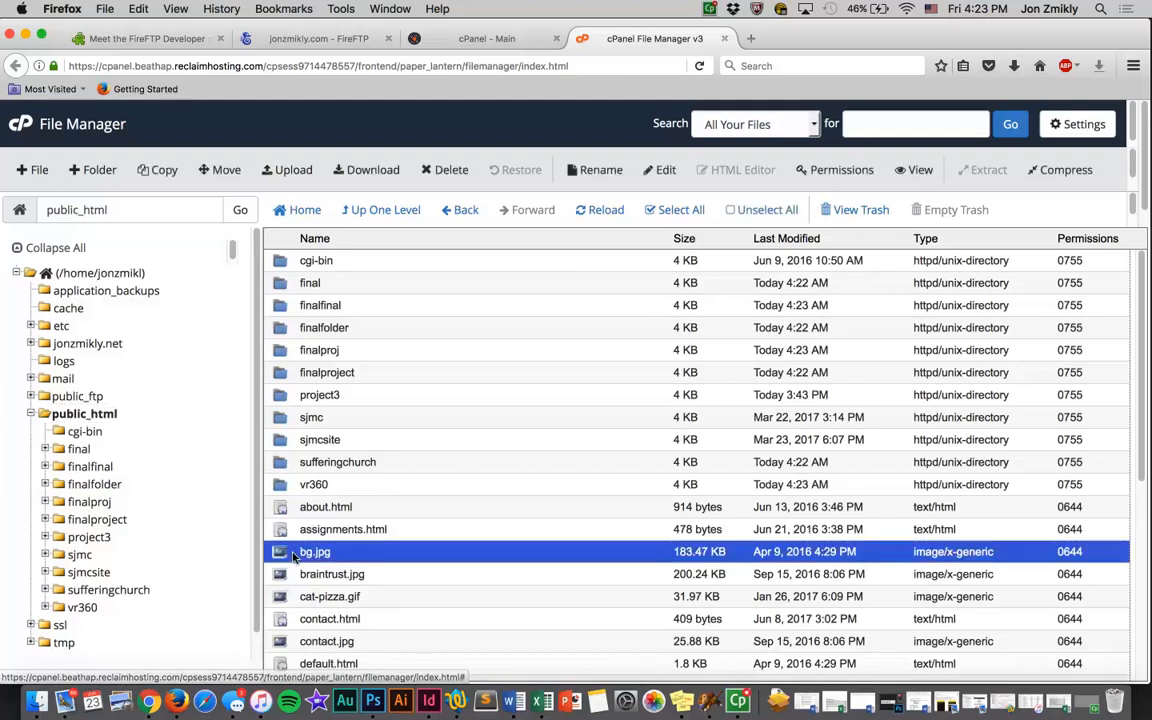
click(93, 171)
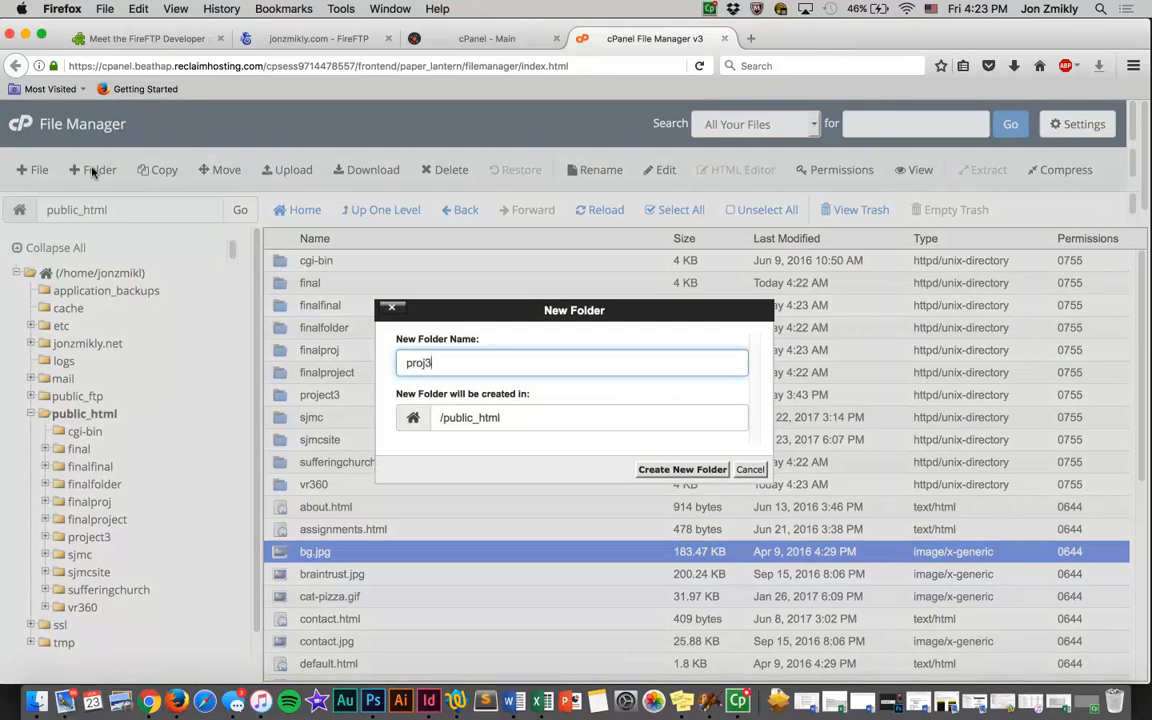
click(684, 470)
scroll(347, 488, down, 1)
scroll(347, 488, down, 5)
scroll(340, 420, up, 3)
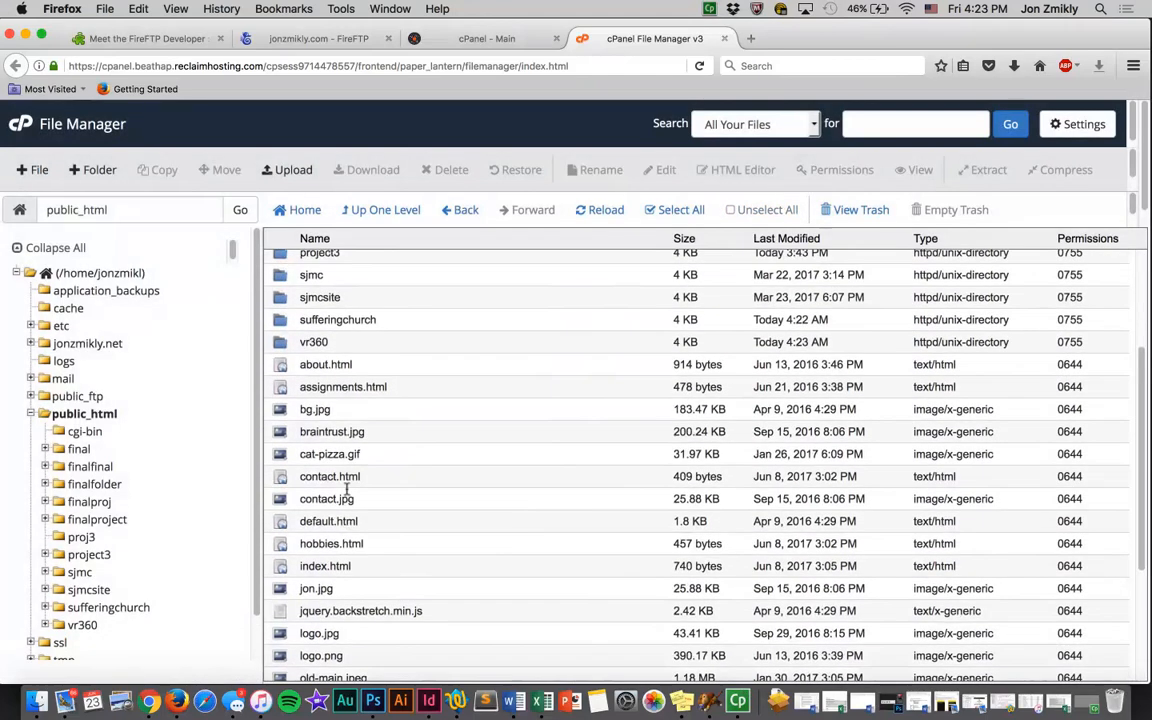
scroll(338, 415, up, 3)
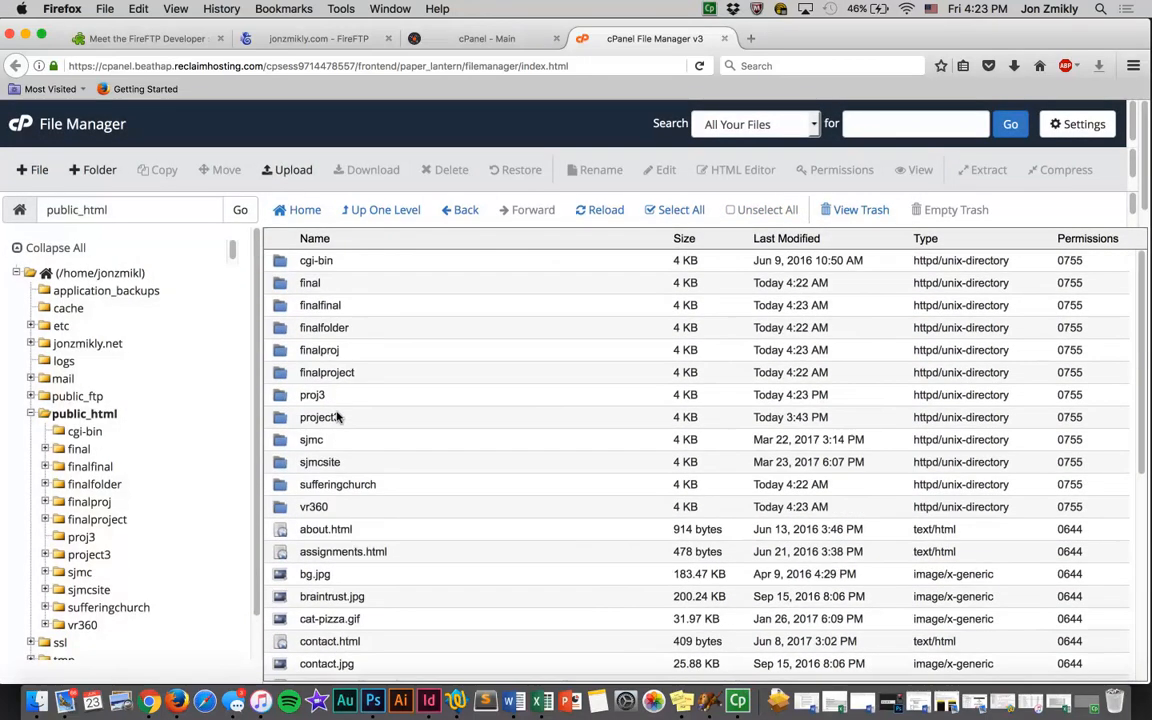
click(282, 398)
click(57, 537)
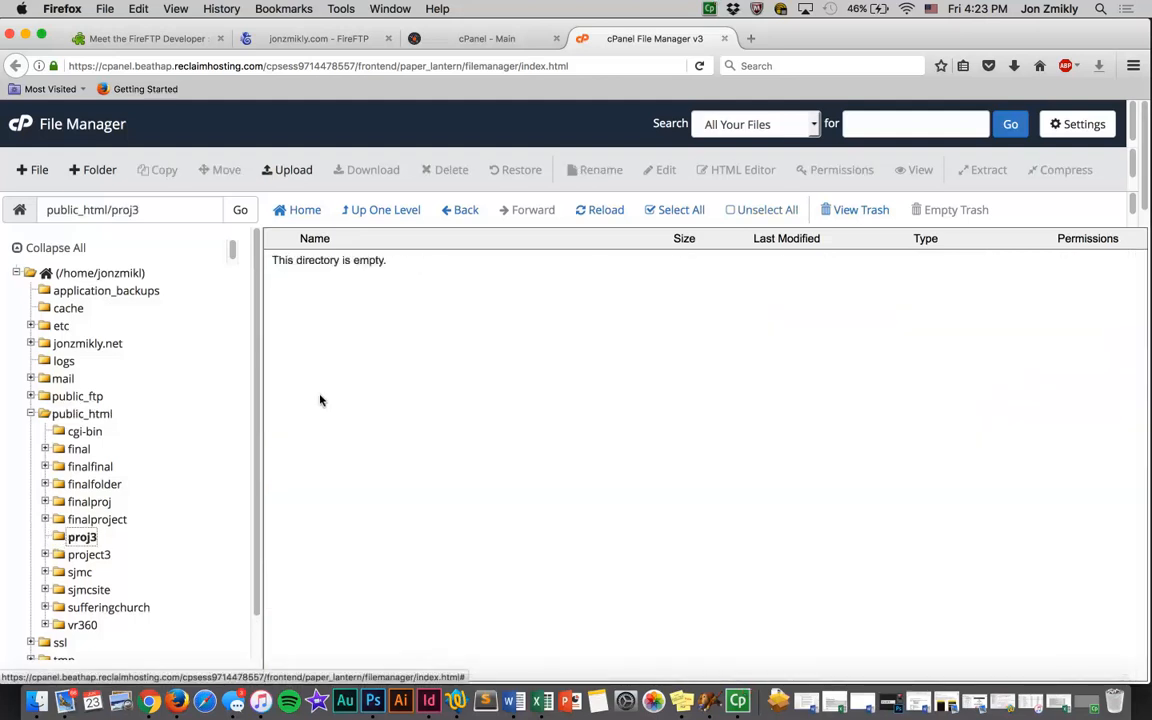
Step: Open the proj3 upload page and the local Dropbox/sjmc site folder in Finder
click(287, 170)
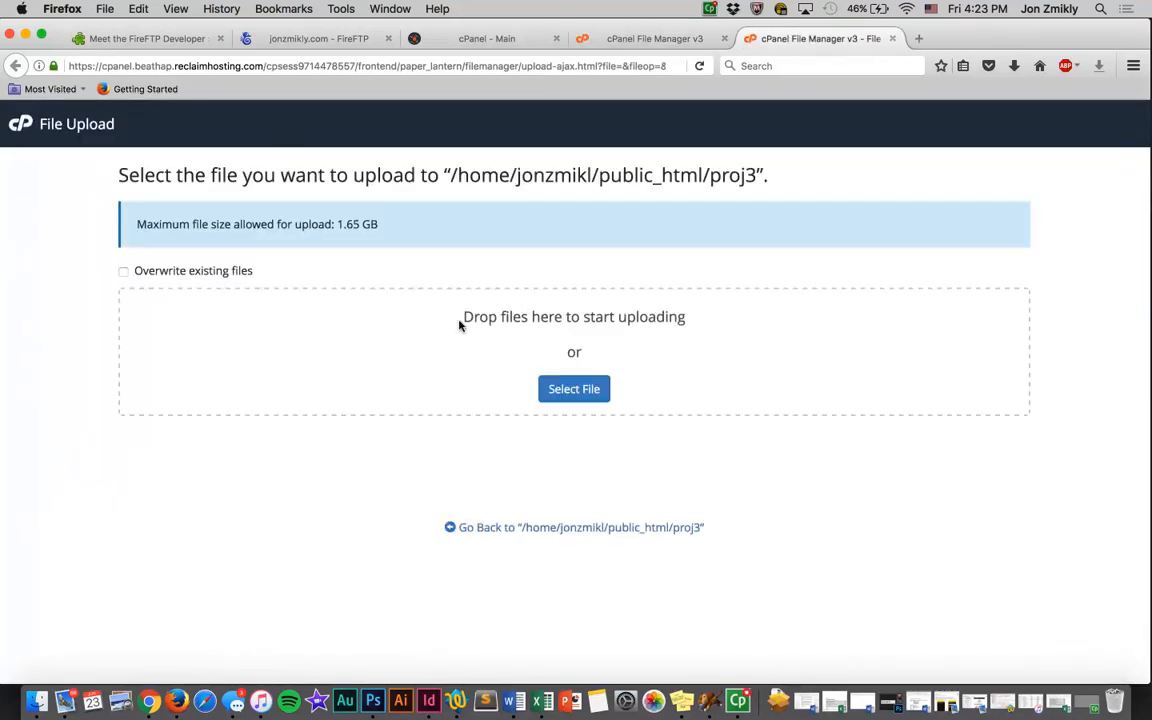
click(45, 704)
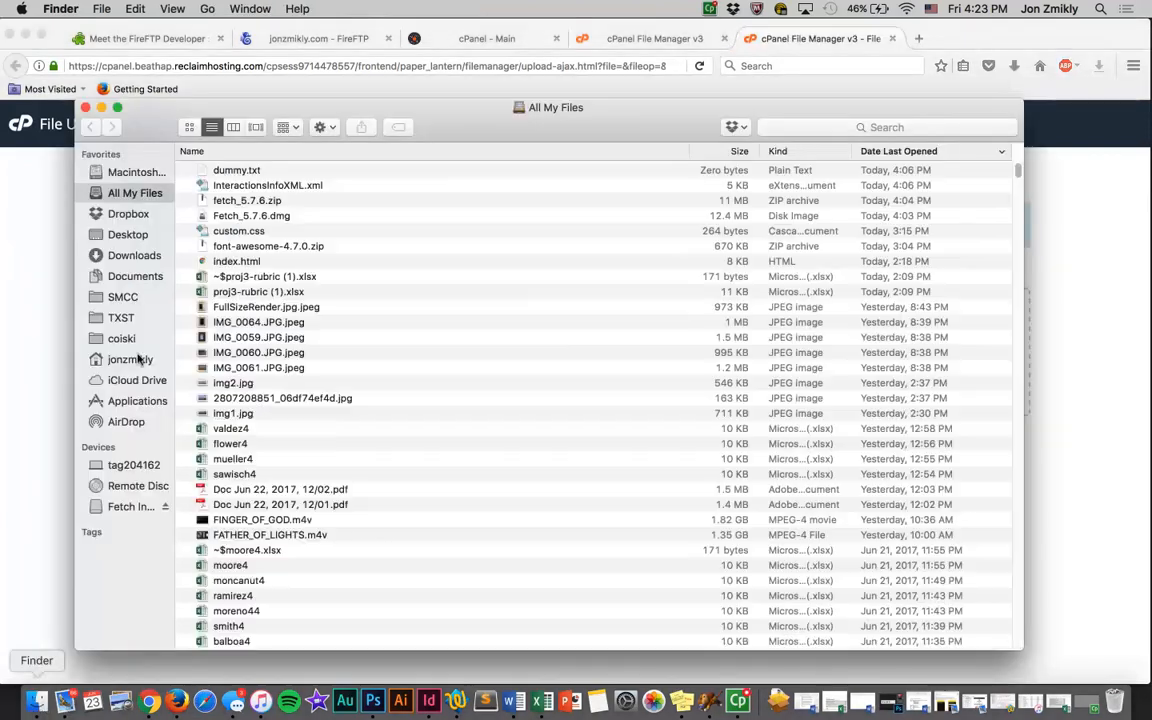
click(123, 213)
scroll(199, 396, down, 3)
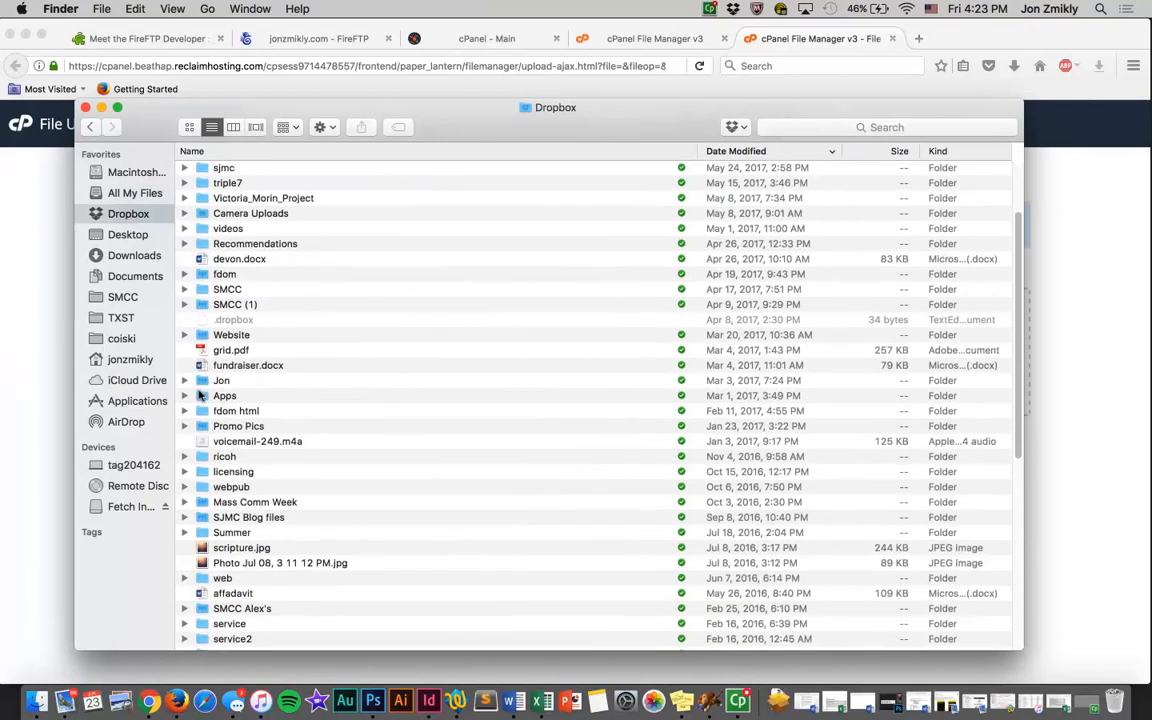
scroll(230, 280, up, 3)
double_click(222, 276)
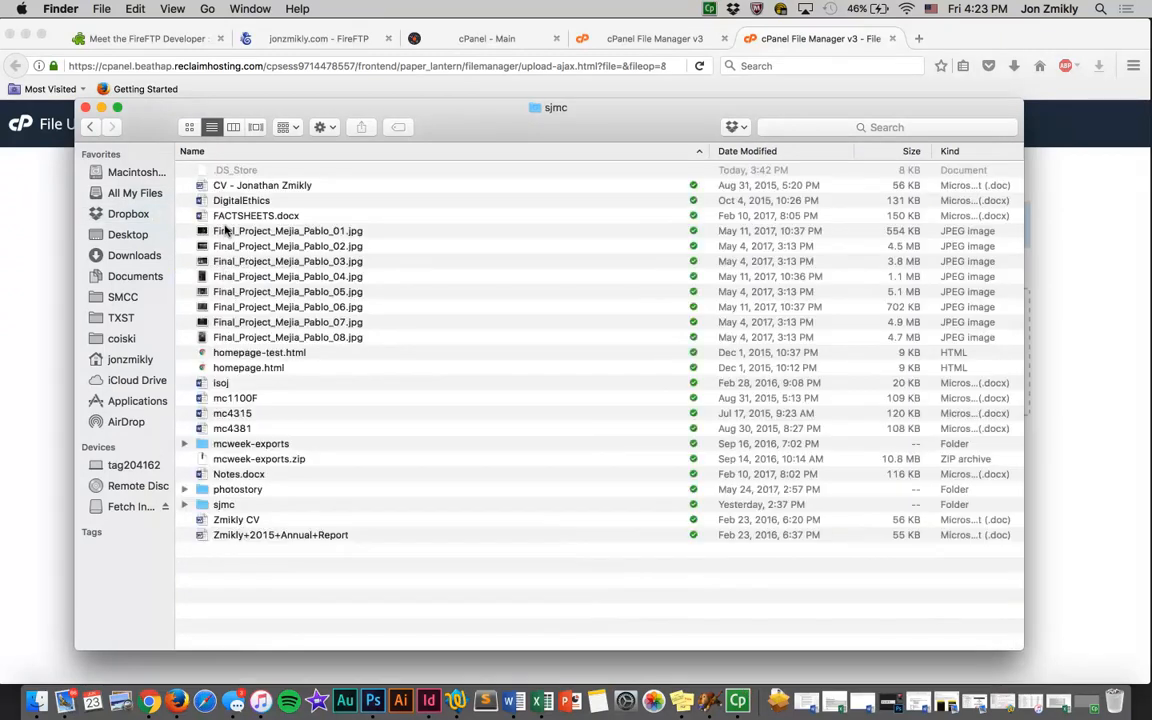
double_click(222, 506)
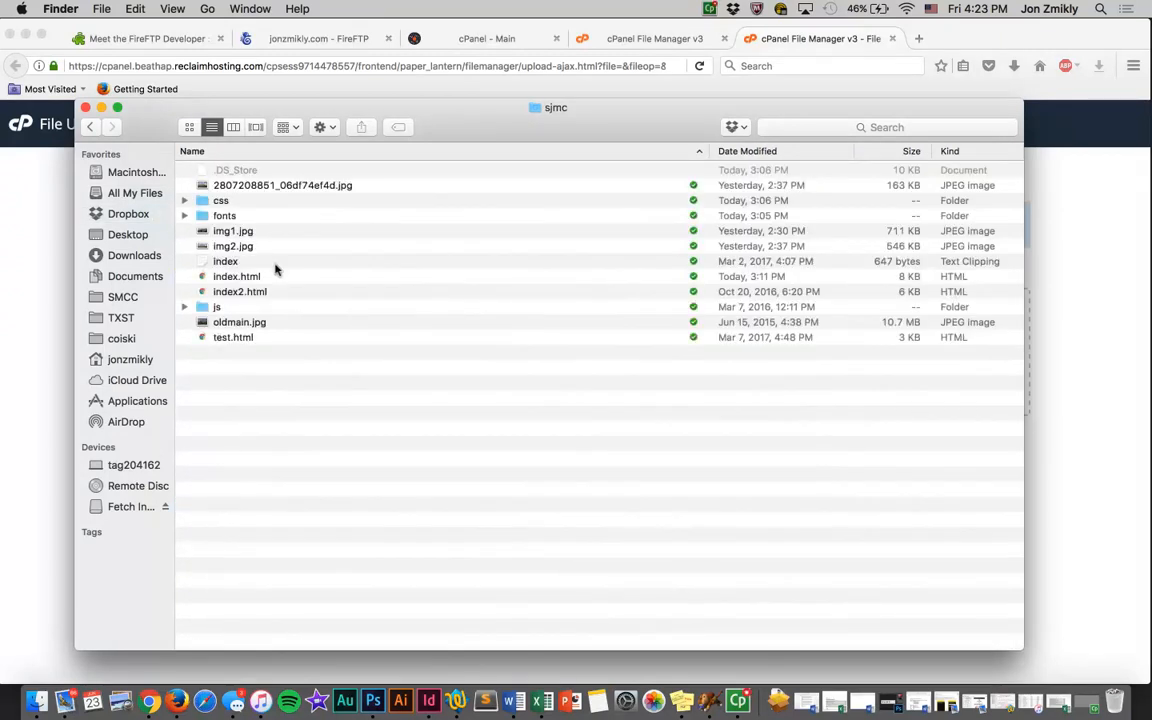
Step: Drag all sjmc site files onto the upload zone; css, fonts and js fail
drag(336, 327, 797, 54)
drag(873, 128, 476, 337)
click(477, 340)
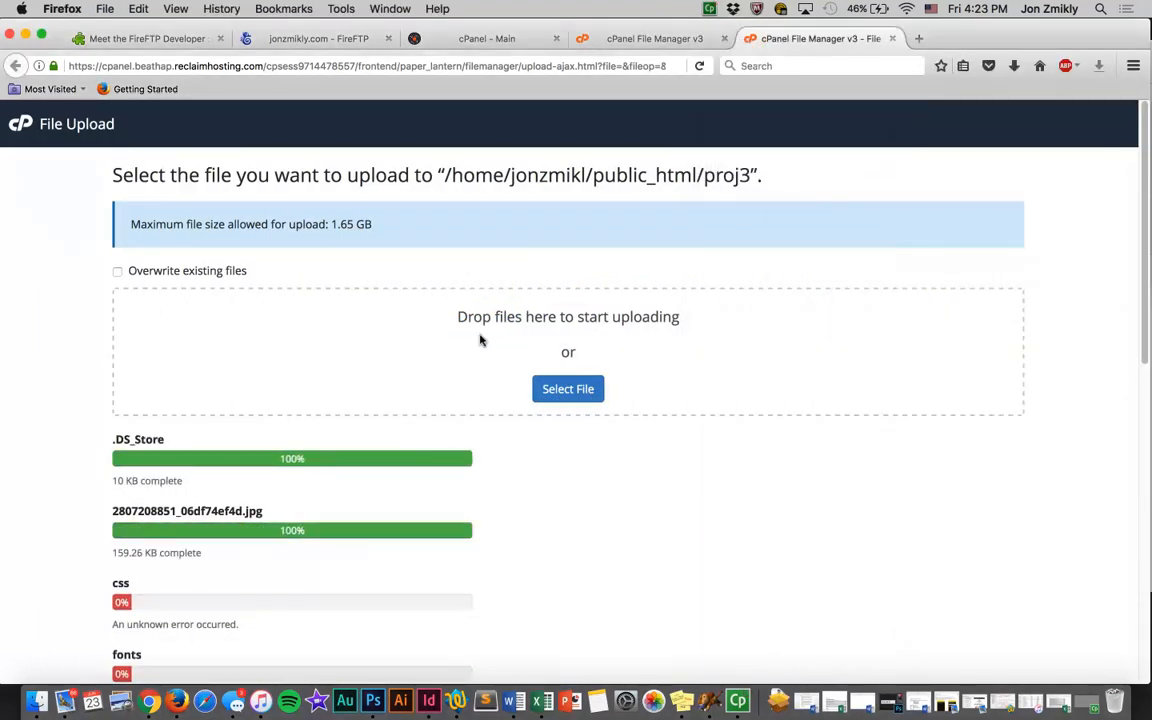
scroll(89, 383, down, 3)
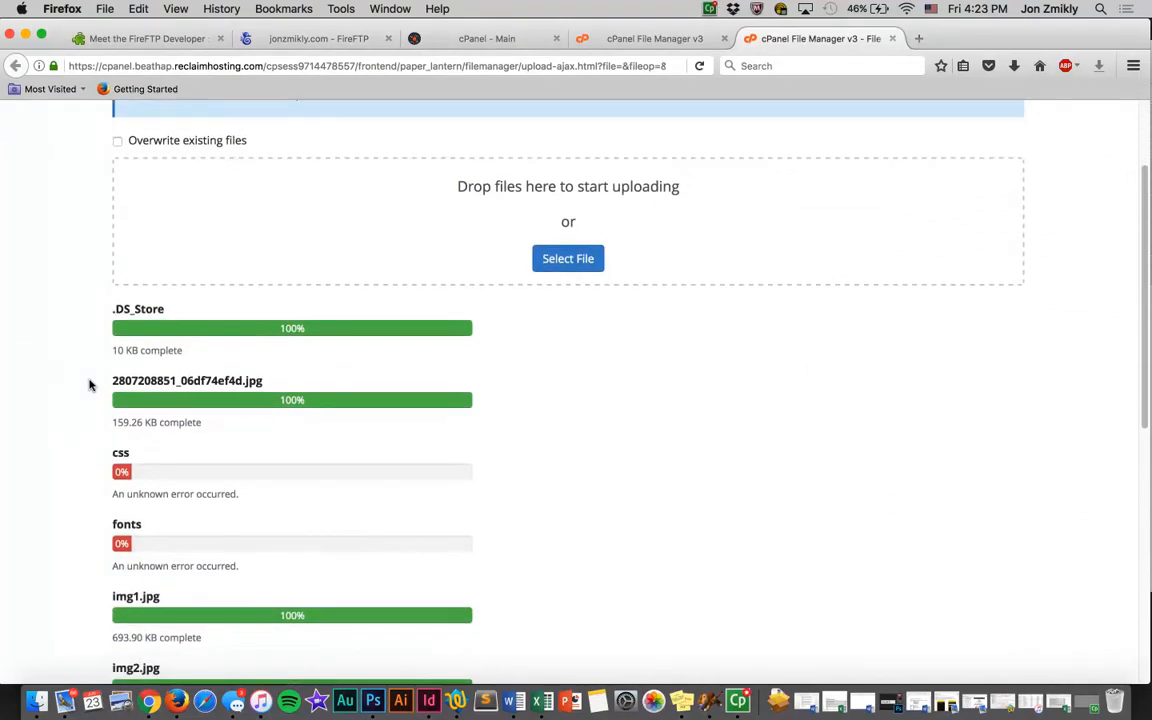
scroll(89, 383, down, 3)
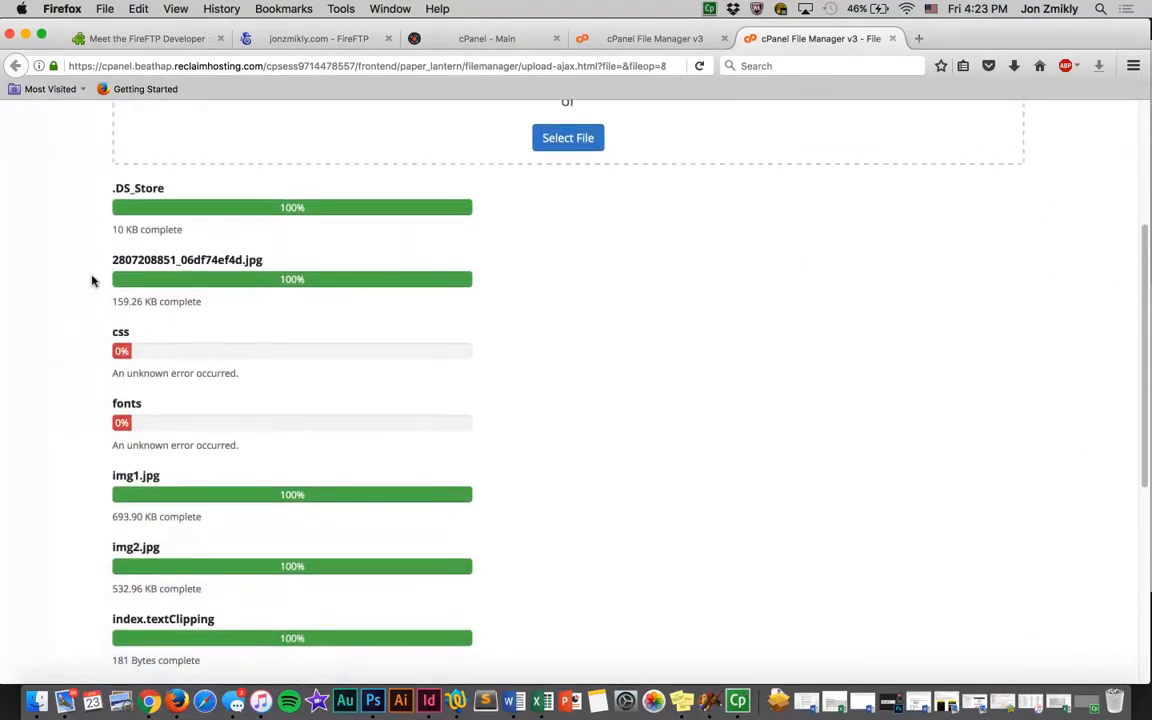
scroll(89, 287, down, 2)
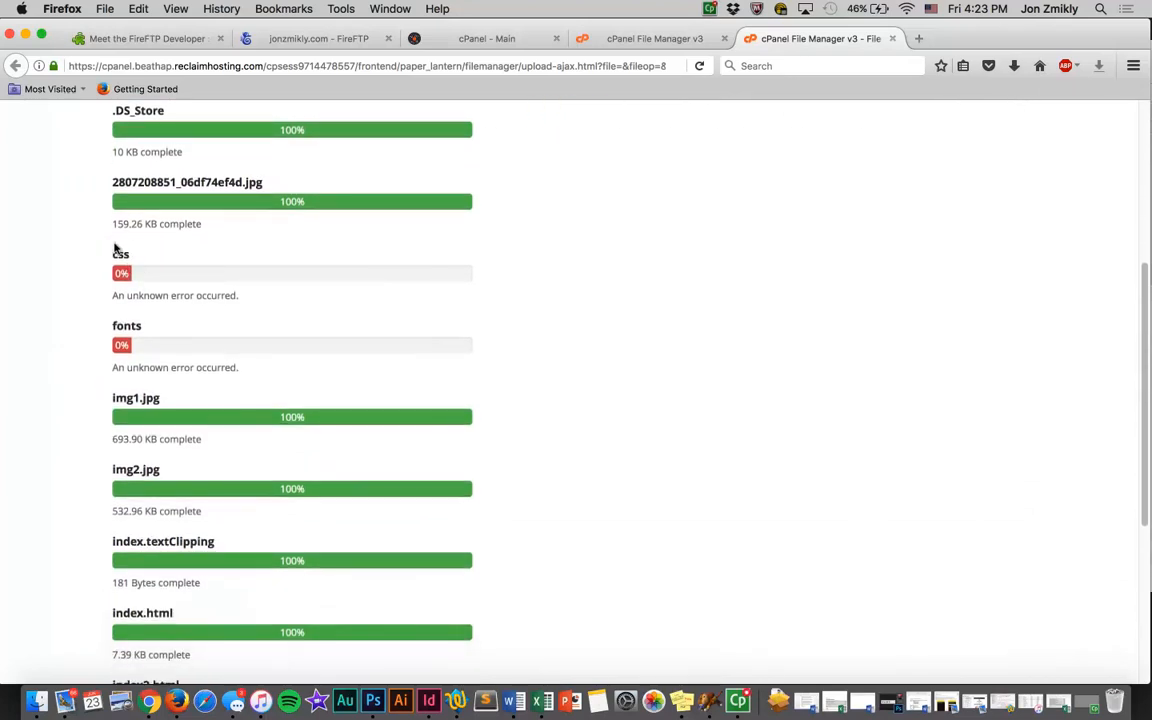
scroll(100, 386, down, 8)
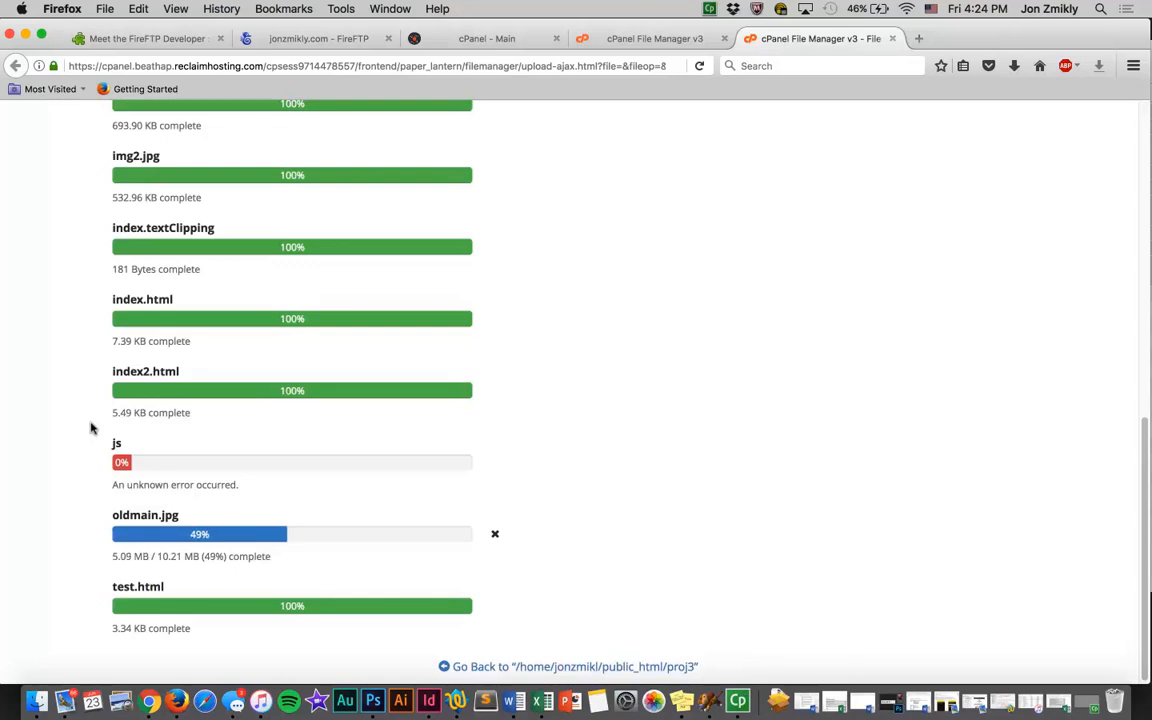
click(337, 40)
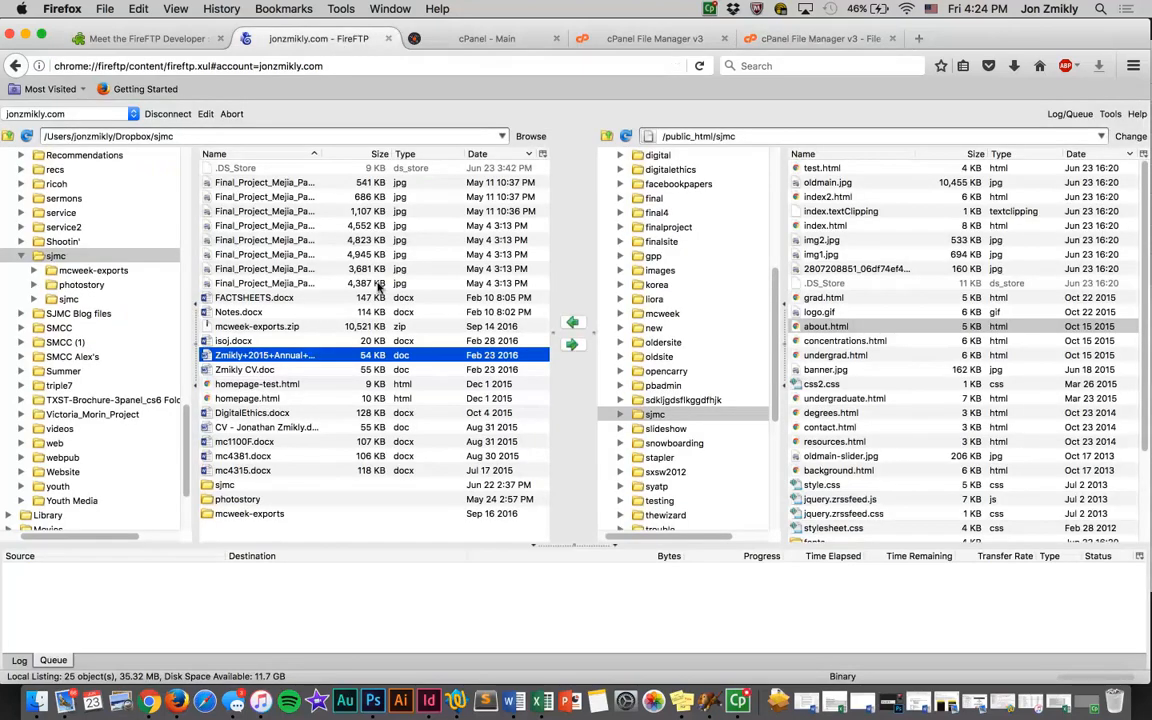
click(773, 40)
click(314, 40)
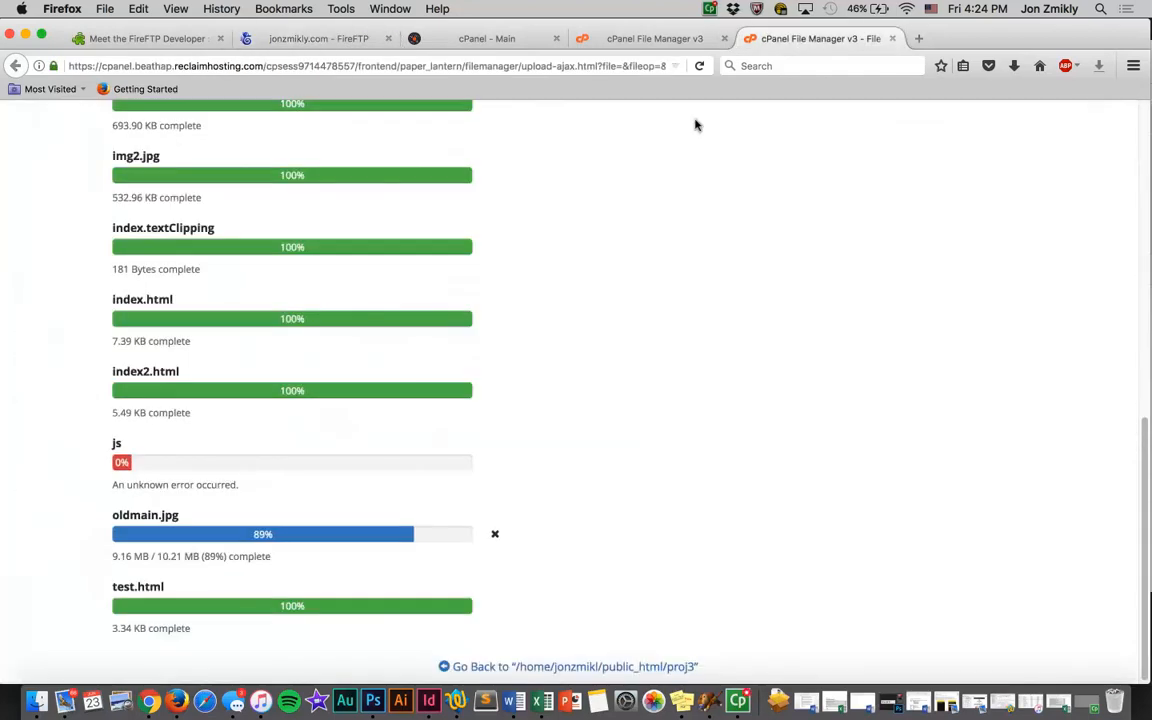
click(752, 40)
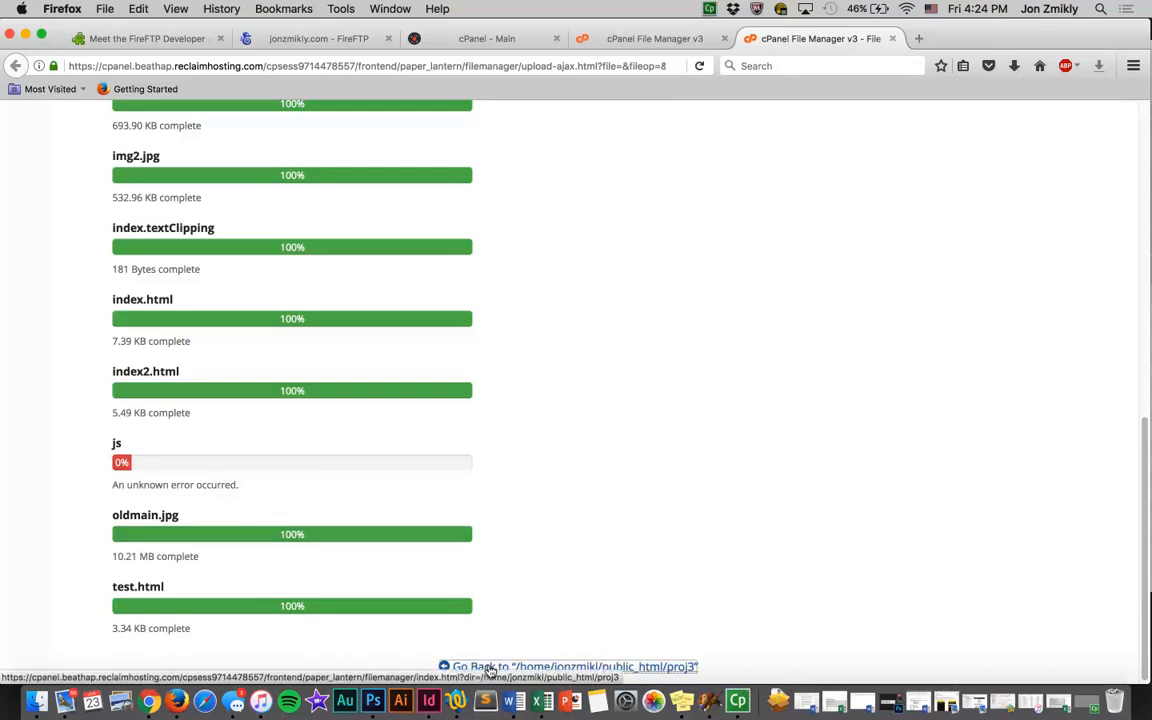
Step: Back in proj3, create new css, js and fonts folders
click(490, 667)
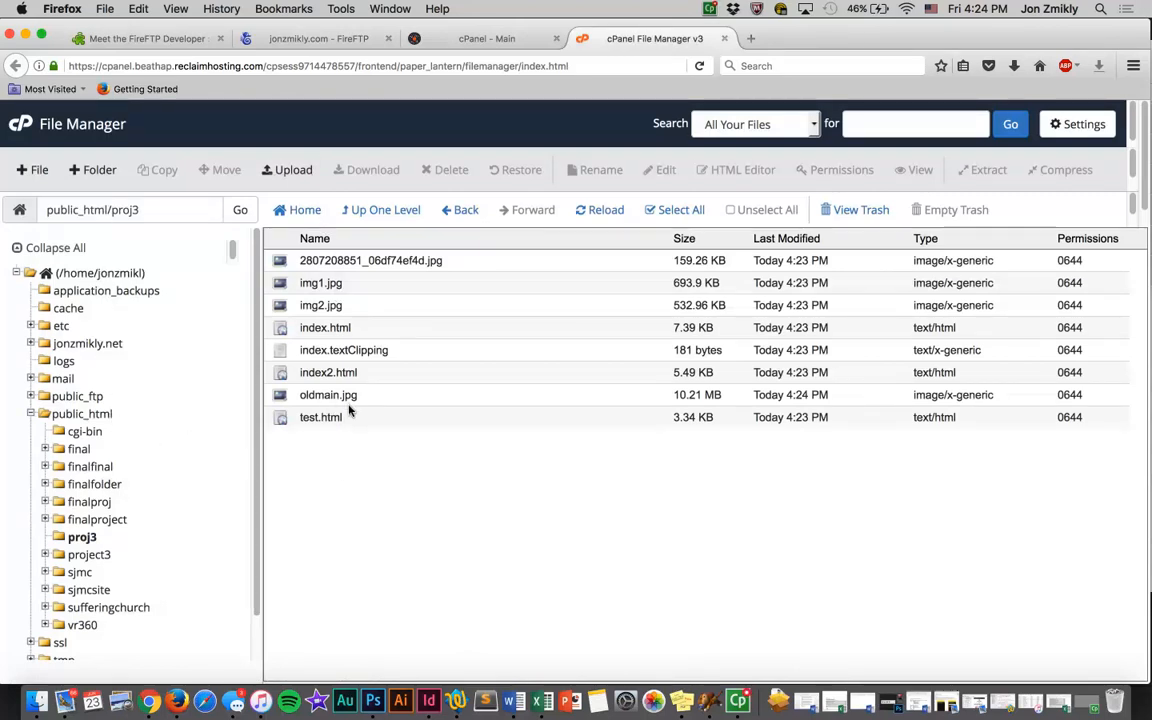
click(80, 540)
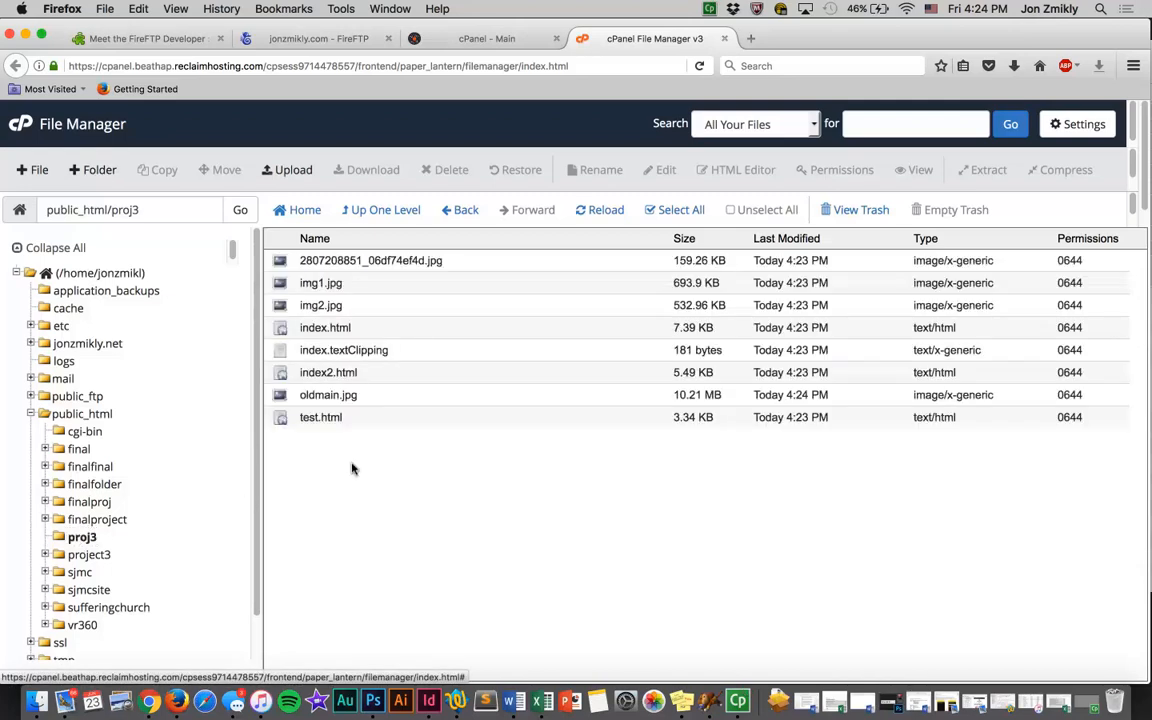
click(97, 170)
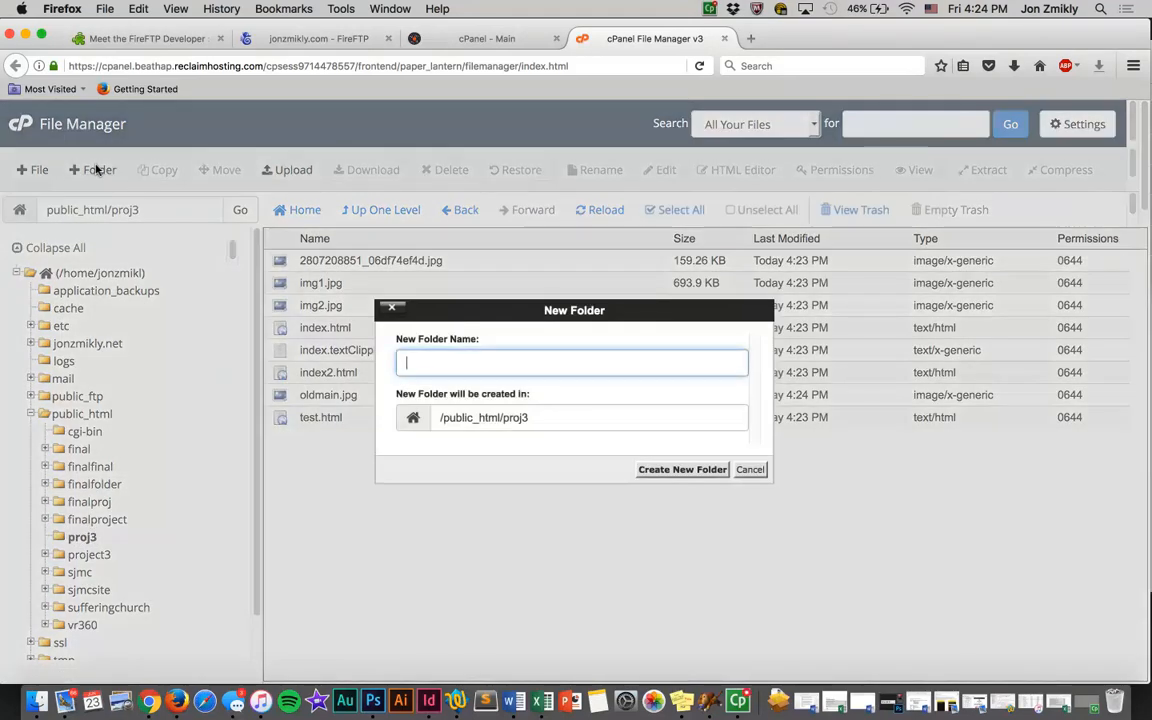
text(css)
click(682, 469)
click(104, 172)
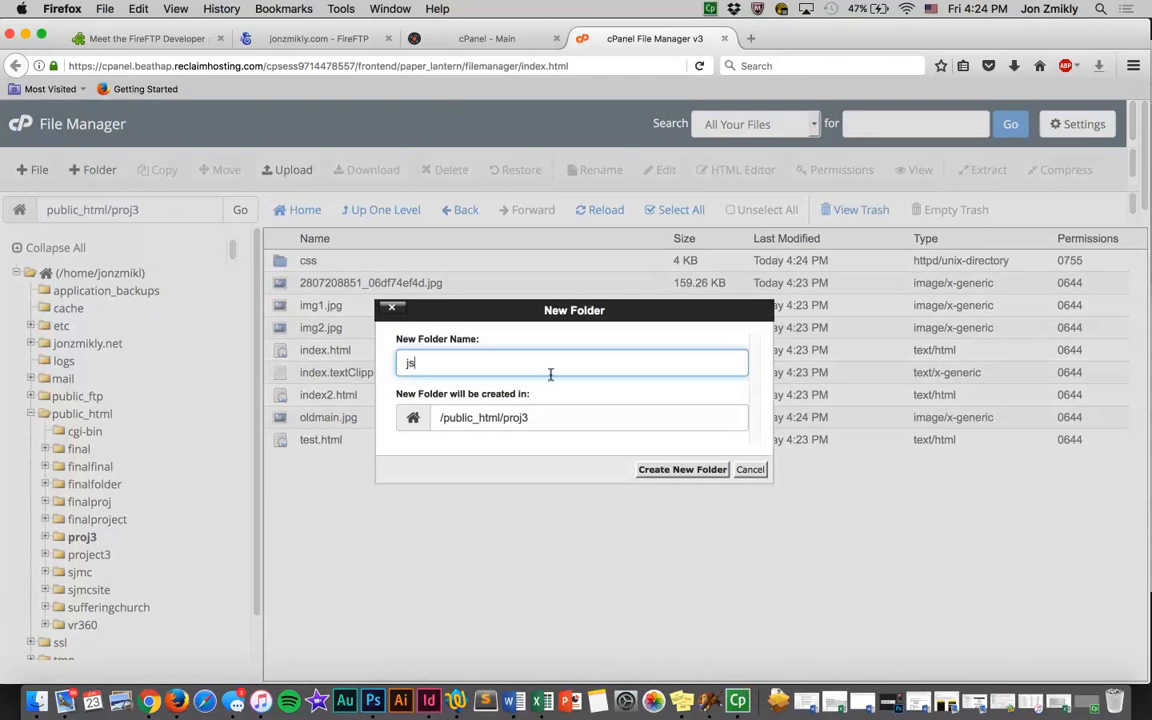
click(655, 469)
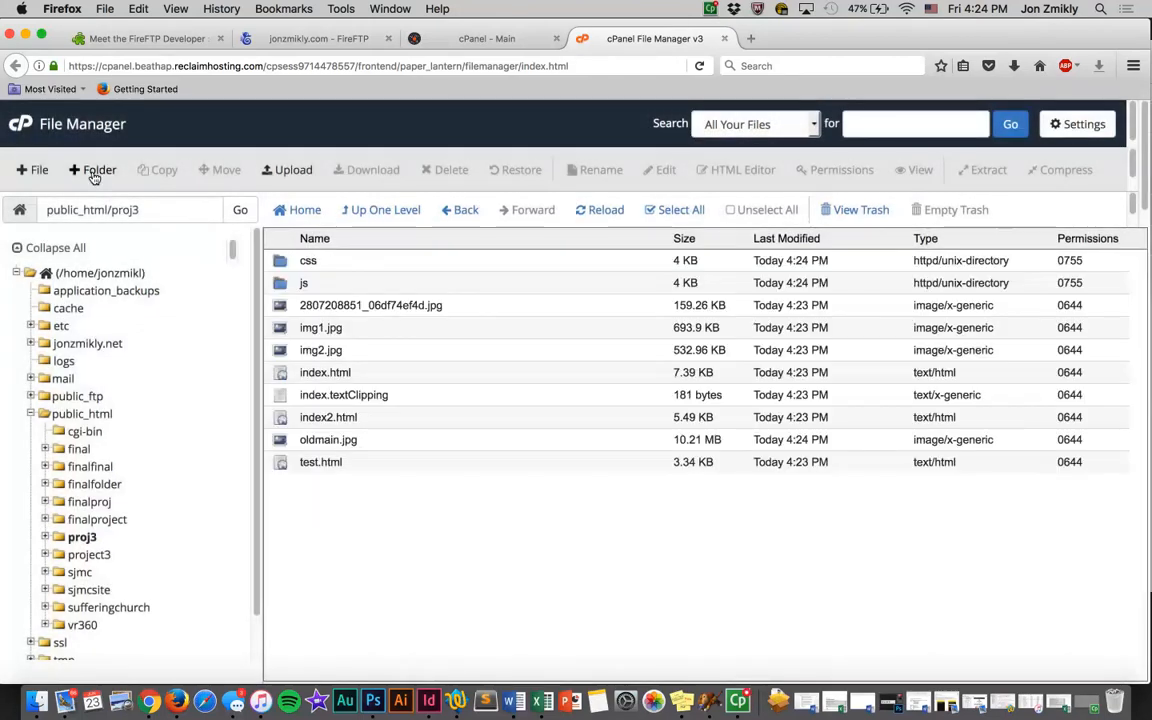
click(95, 172)
text(font)
click(649, 478)
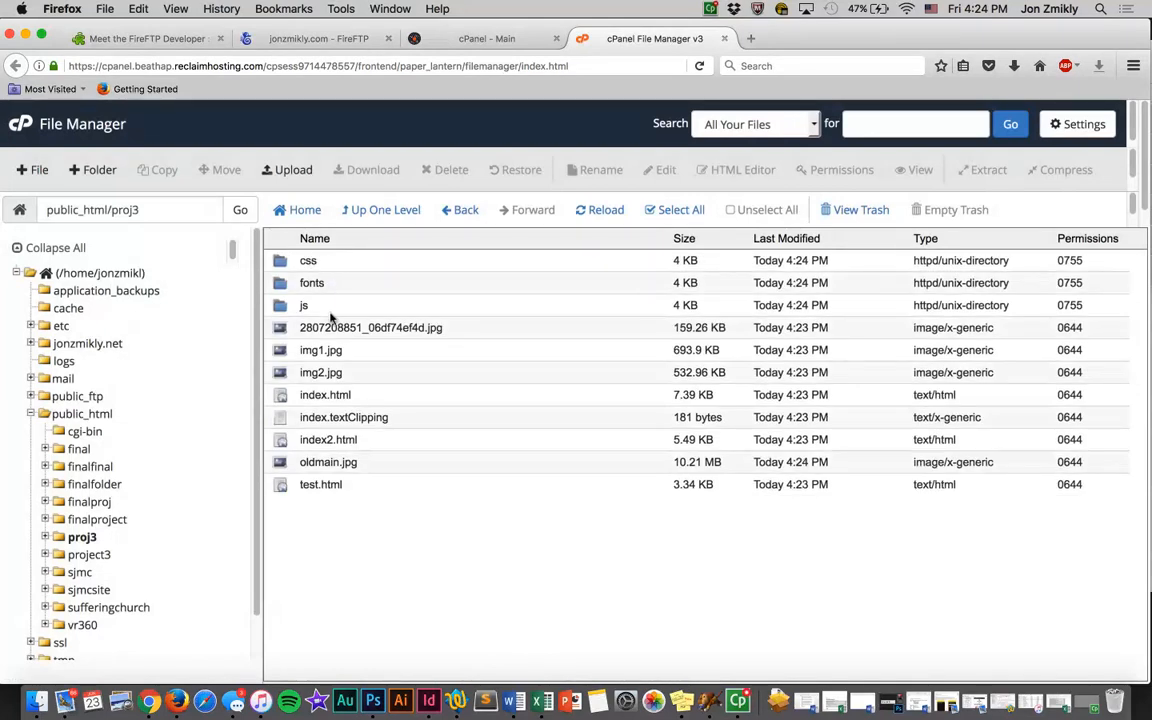
Step: Review the local css, fonts and js folders, then expand proj3 in the folder tree
click(36, 701)
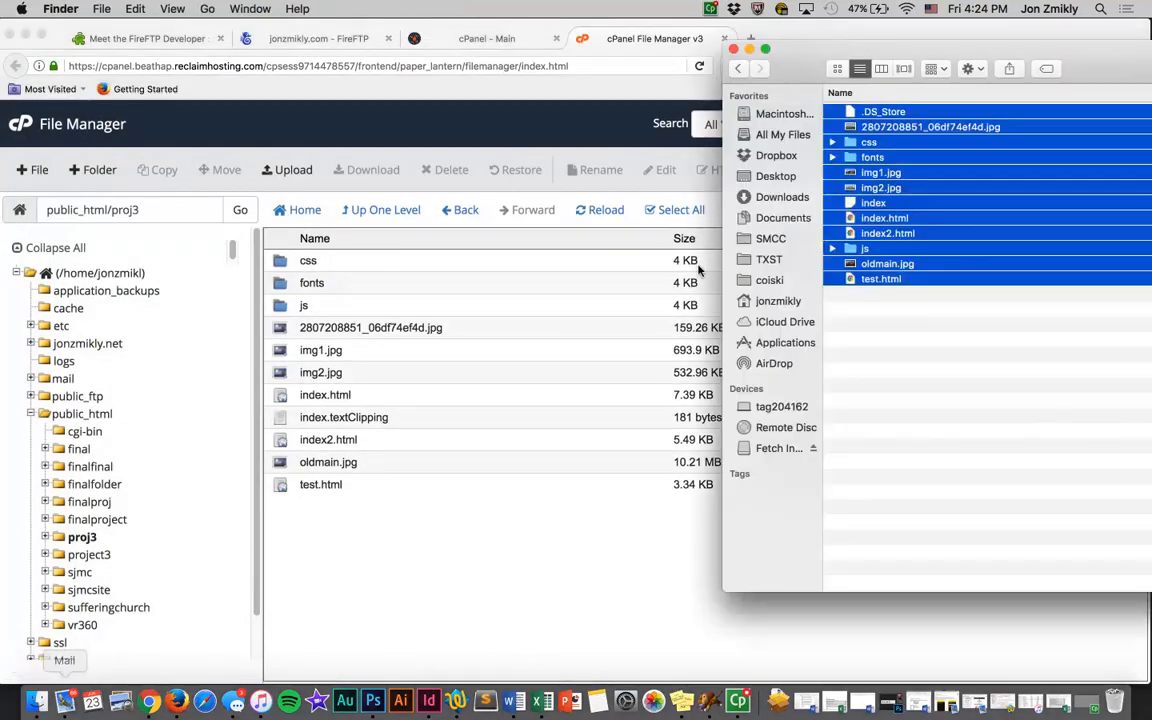
click(874, 248)
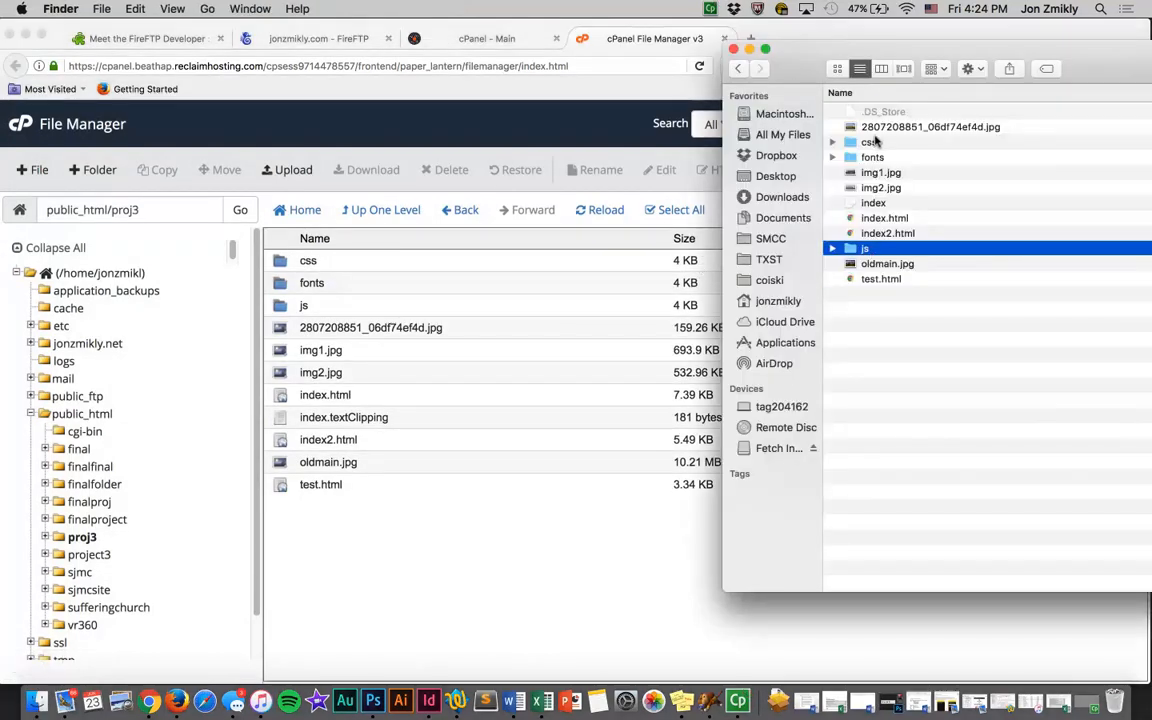
click(875, 142)
click(875, 157)
click(875, 248)
click(443, 572)
click(46, 538)
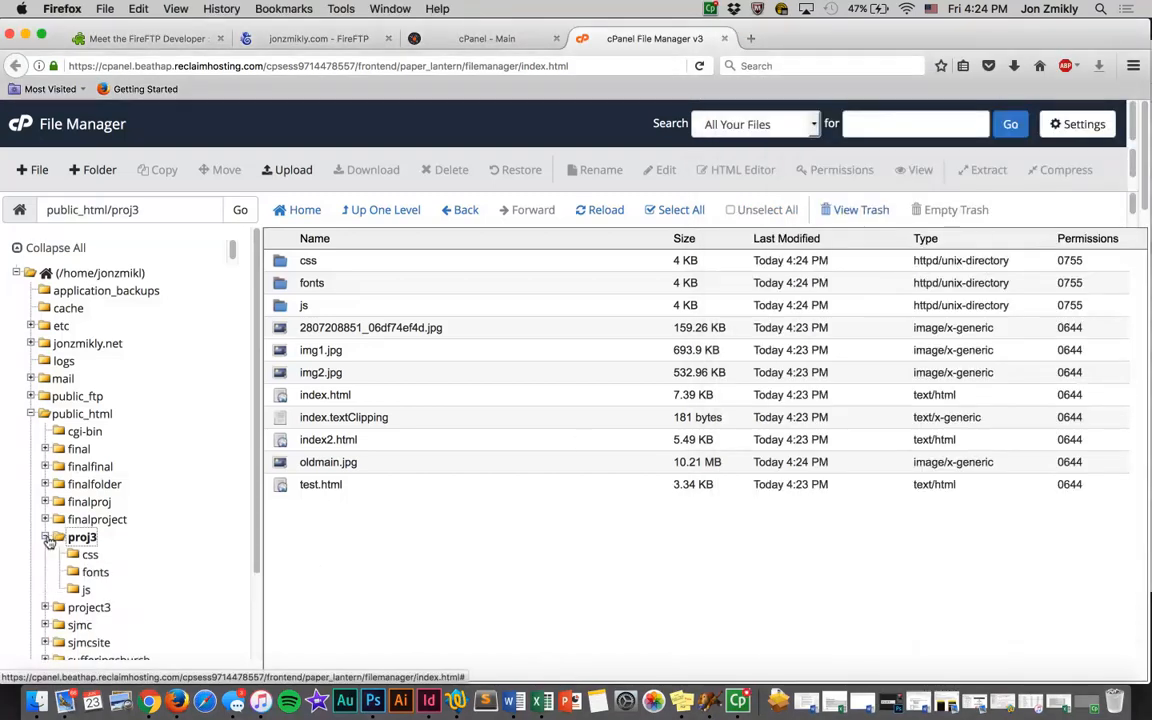
Step: Upload all nine local CSS files, bootstrap-theme.css through font-awesome.min.css, into proj3/css
scroll(60, 540, down, 1)
click(90, 535)
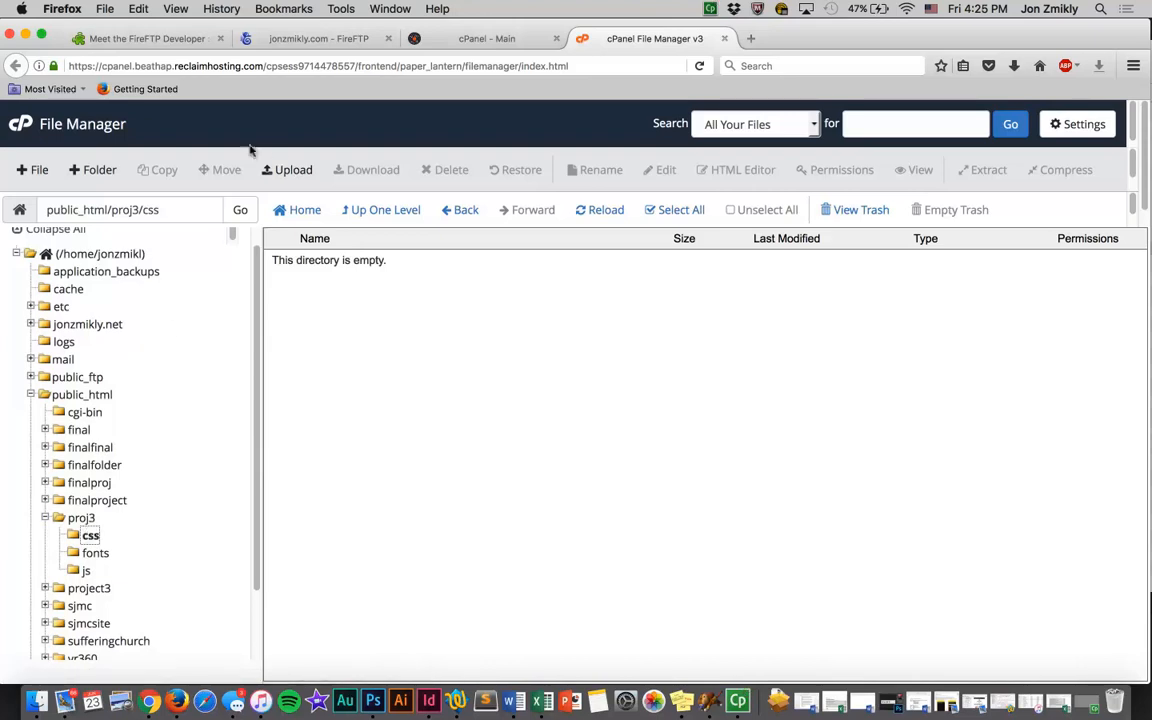
click(286, 169)
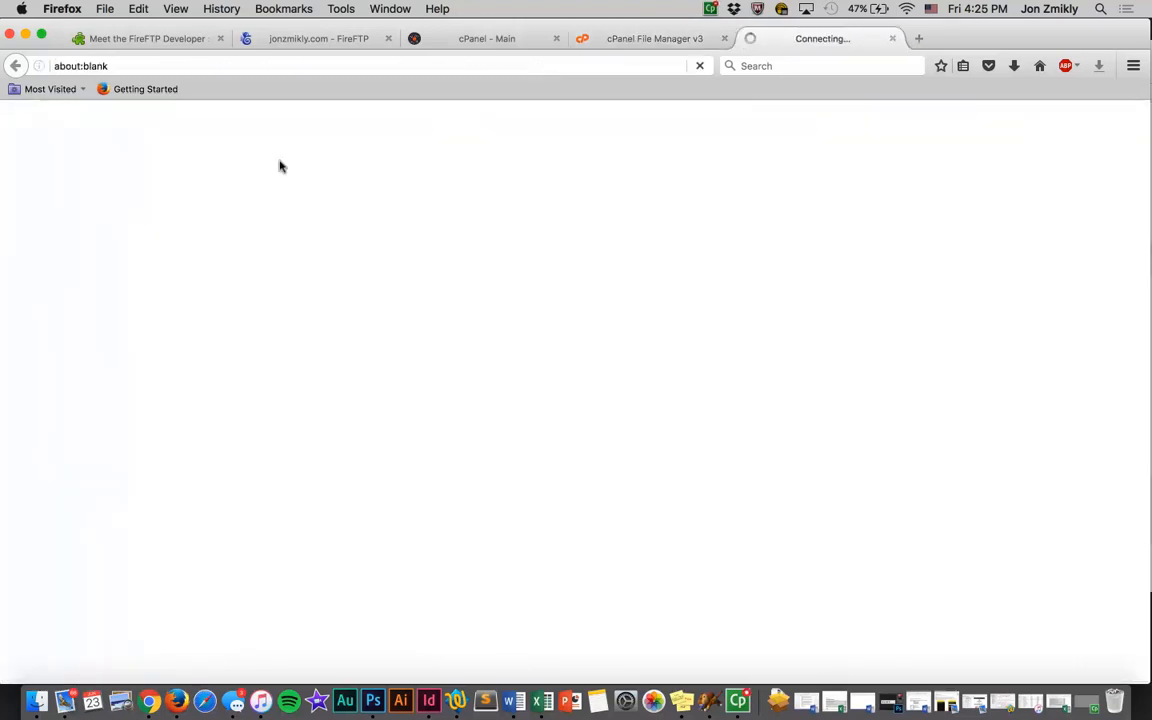
click(35, 702)
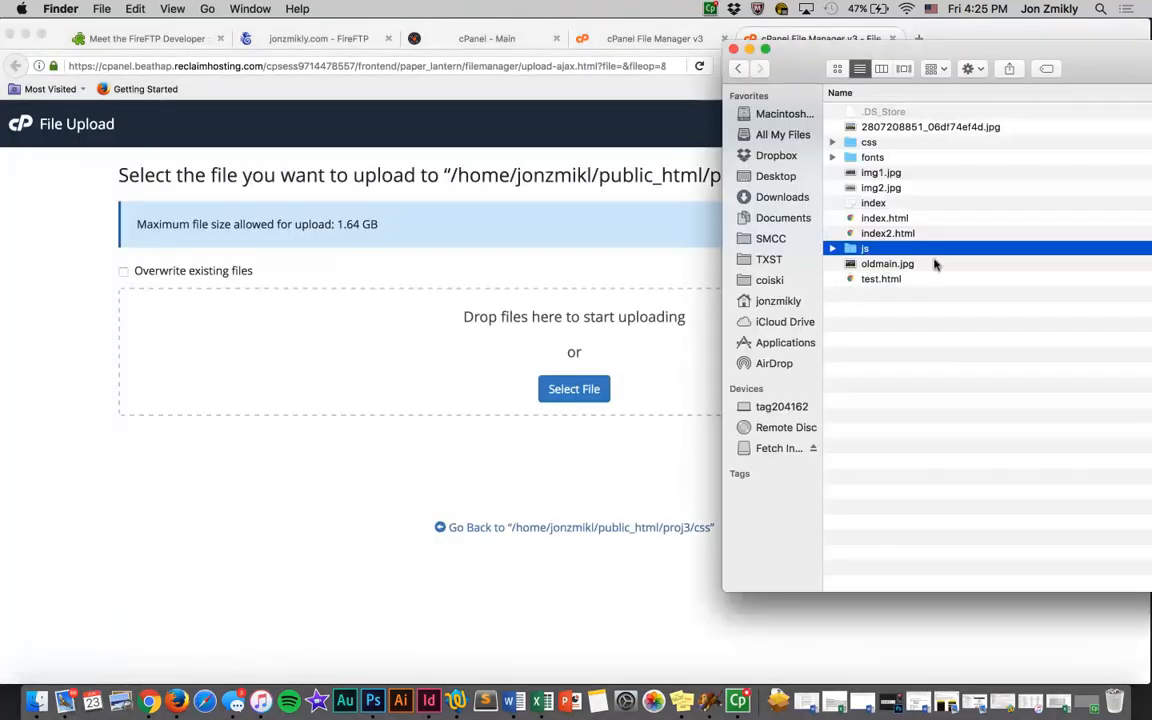
click(833, 143)
drag(993, 163, 995, 280)
drag(898, 202, 565, 322)
click(450, 341)
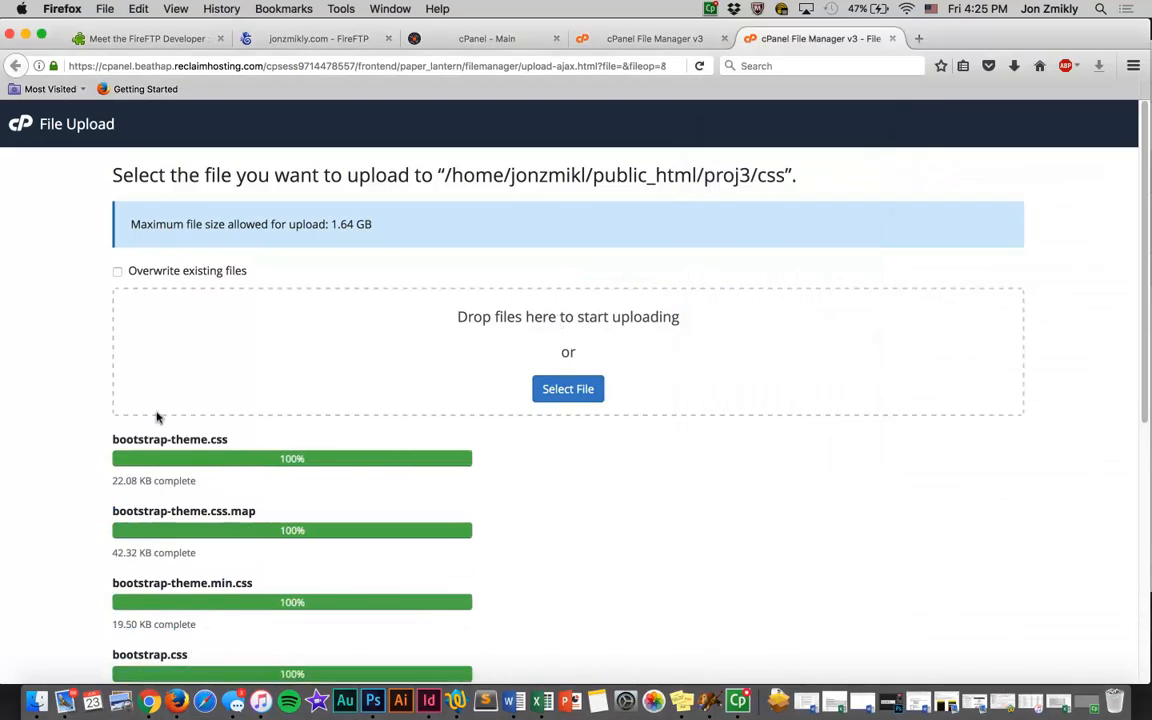
scroll(92, 487, down, 5)
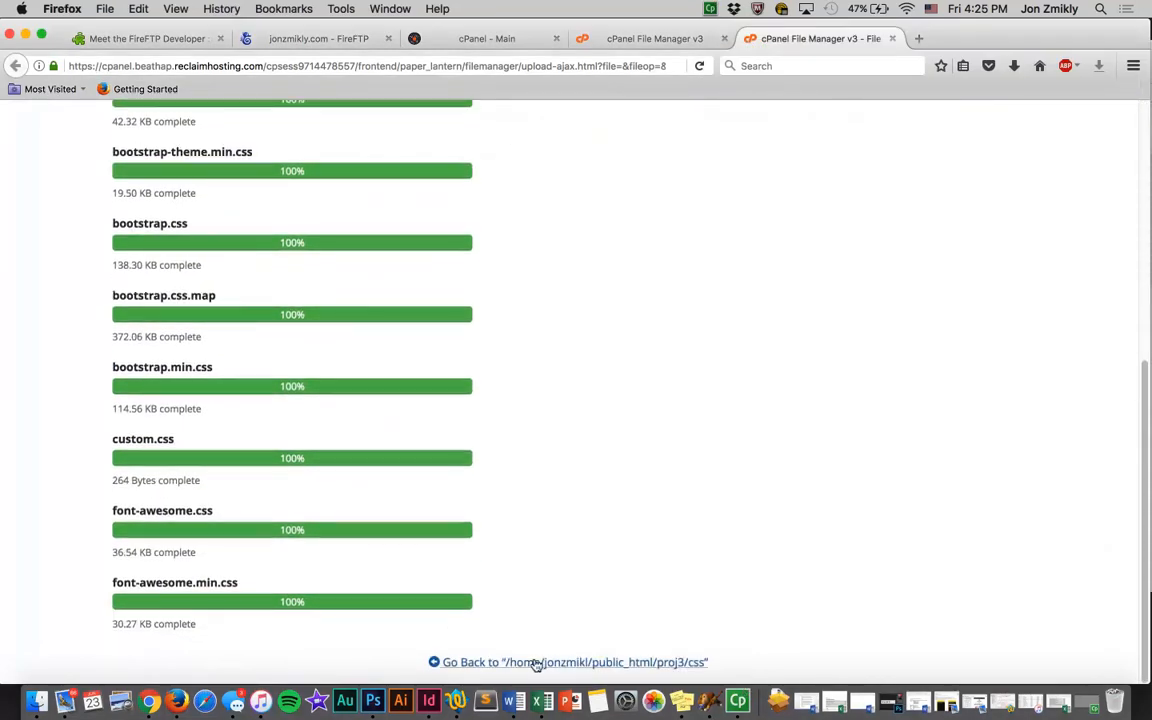
click(519, 664)
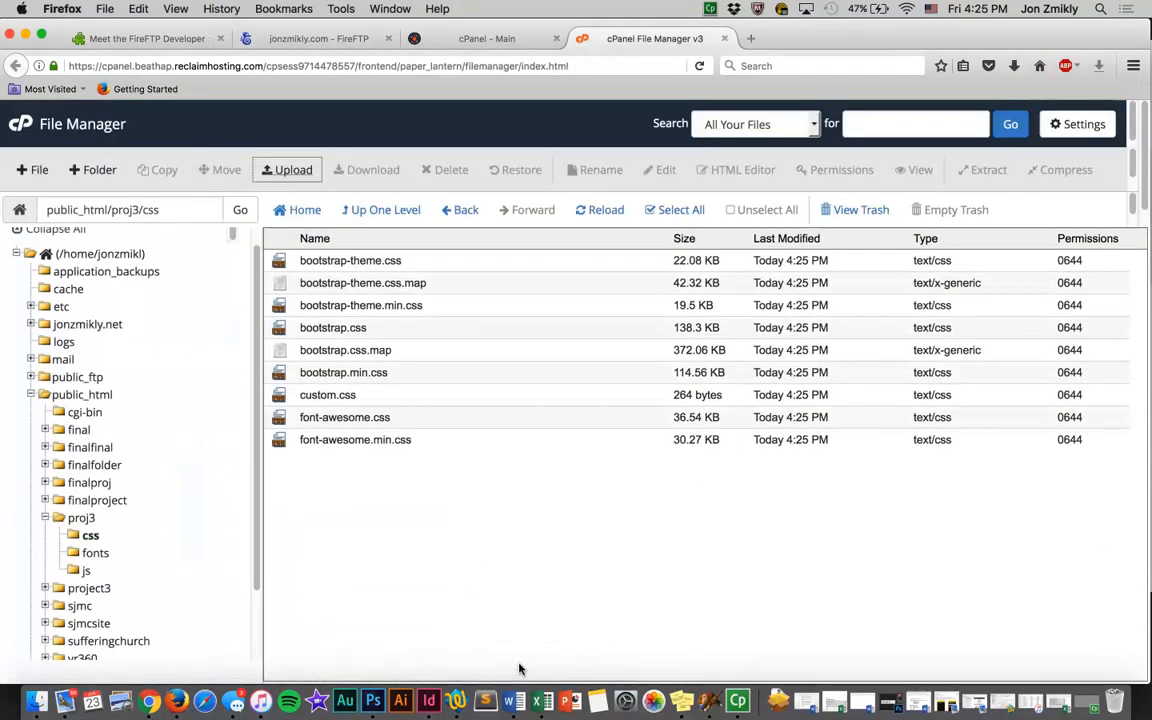
Step: Upload all the local font files into the server's proj3/fonts folder
click(88, 555)
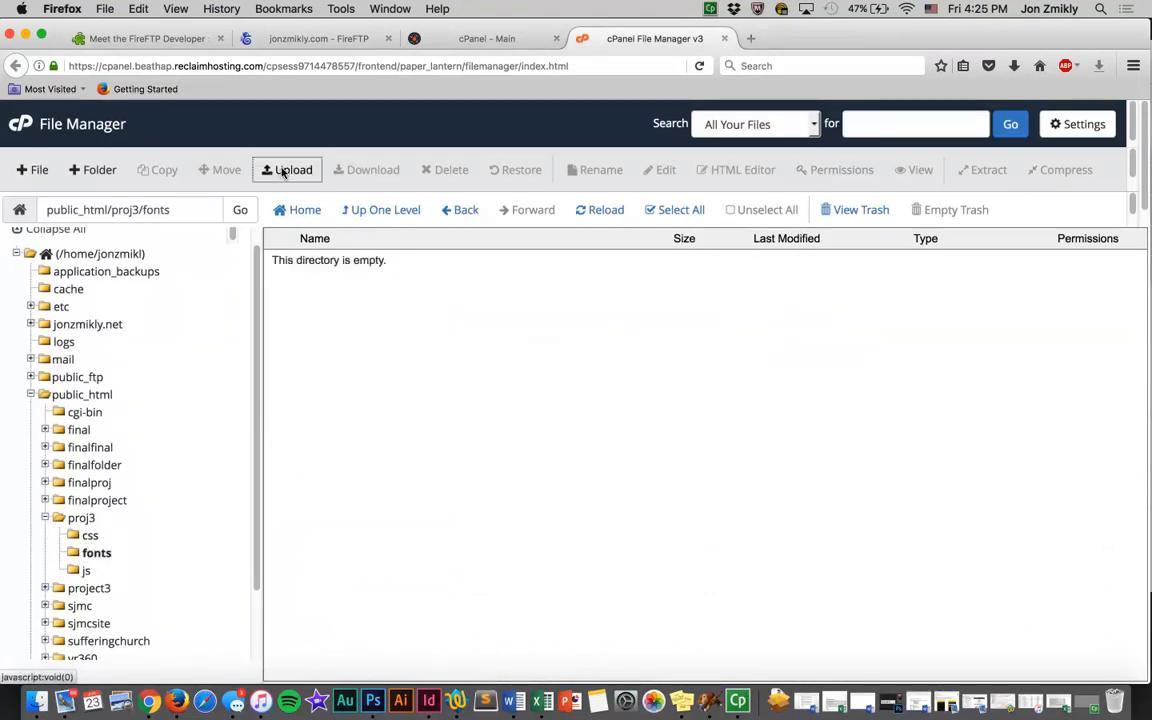
click(283, 174)
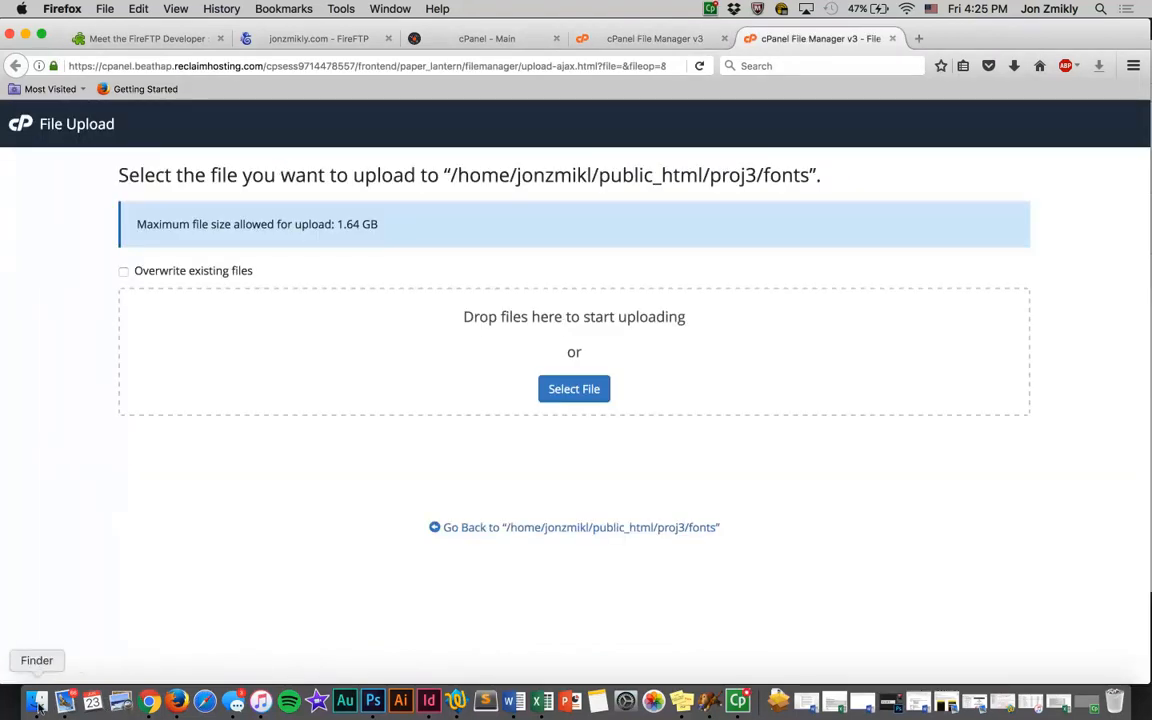
click(37, 703)
click(833, 294)
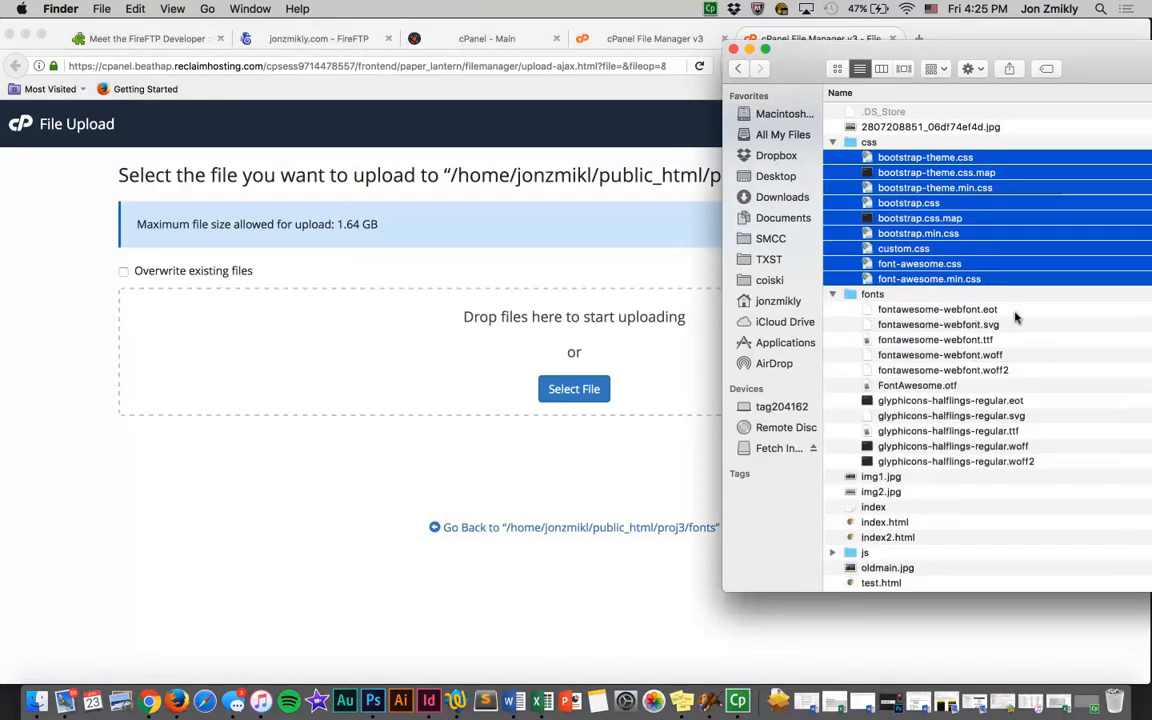
click(946, 309)
shift+click(930, 400)
shift+click(1020, 461)
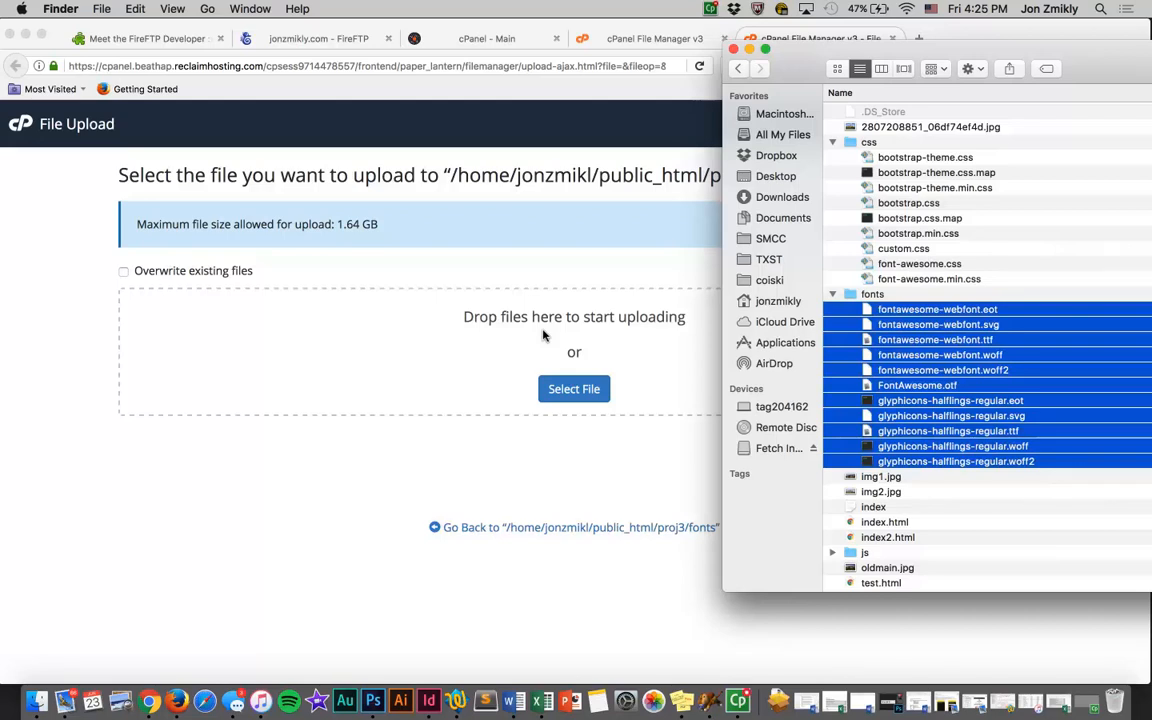
drag(888, 330, 496, 344)
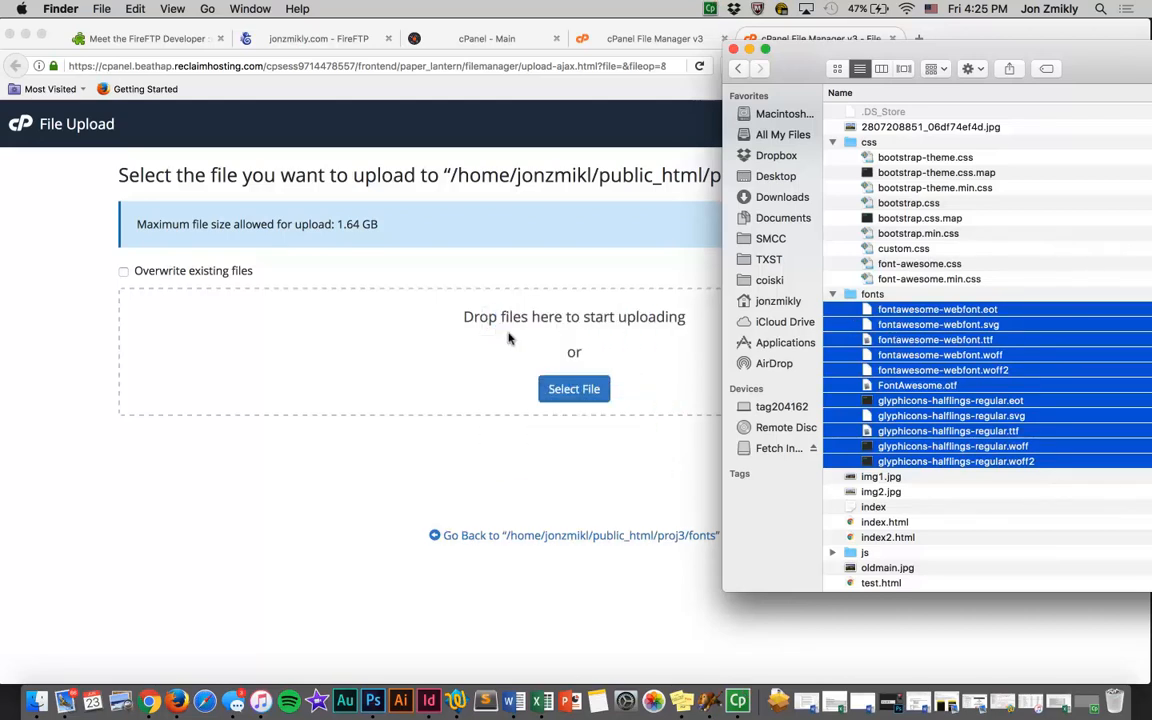
click(97, 409)
scroll(617, 514, down, 10)
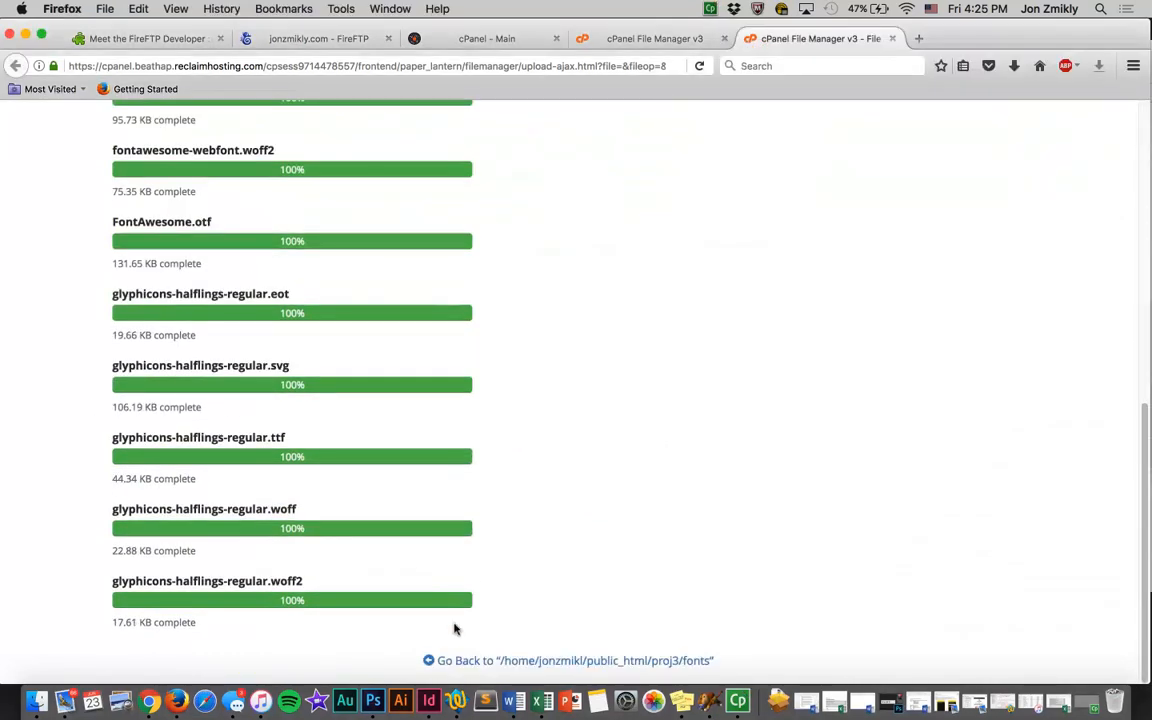
click(499, 661)
Step: Upload bootstrap.js, bootstrap.min.js and npm.js into the proj3/js folder
click(78, 571)
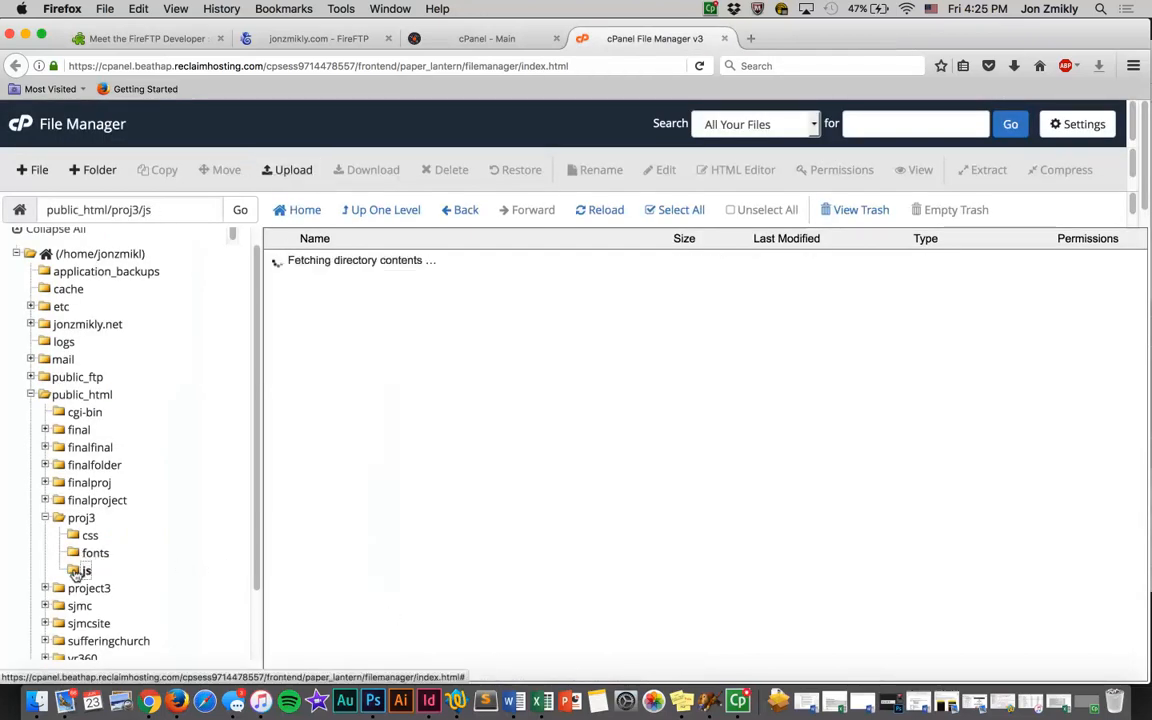
click(288, 172)
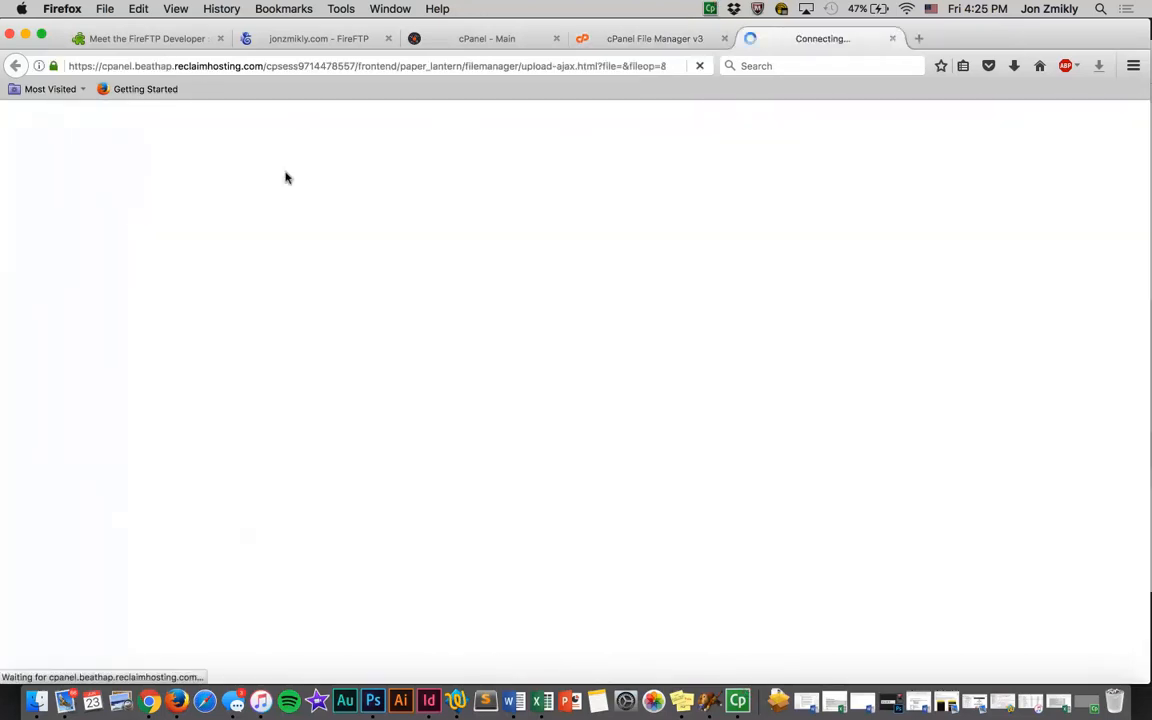
click(37, 700)
scroll(826, 524, up, 1)
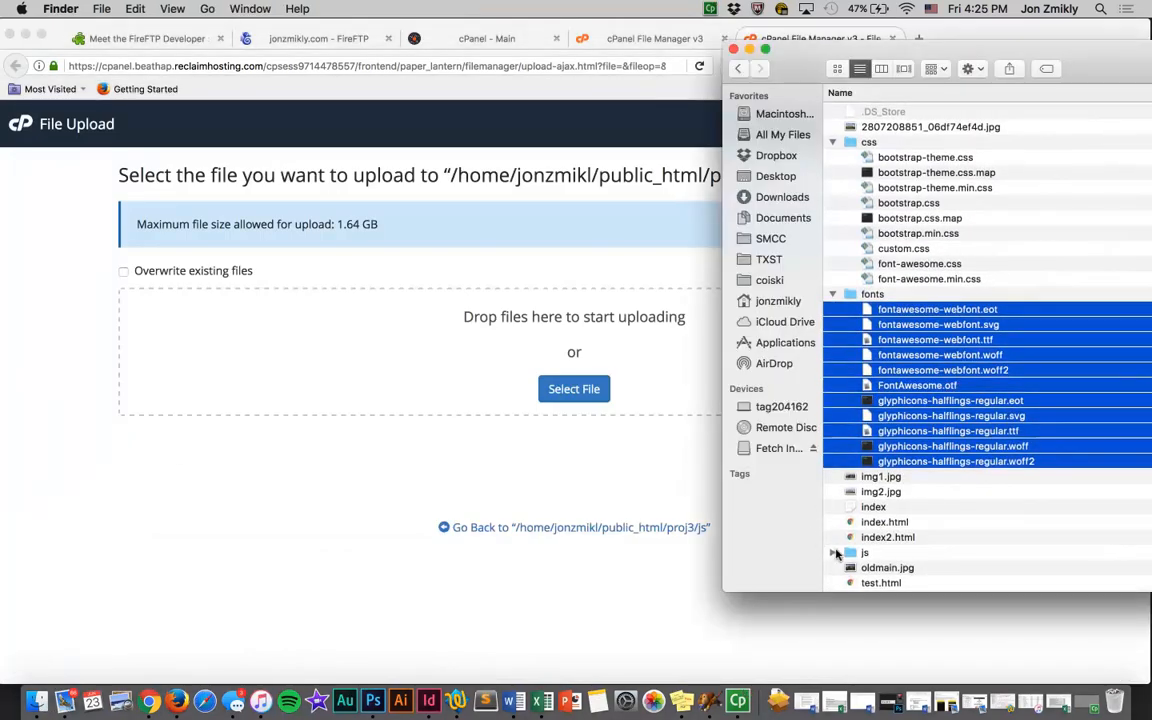
click(830, 556)
click(903, 524)
shift+click(910, 552)
drag(905, 545, 520, 345)
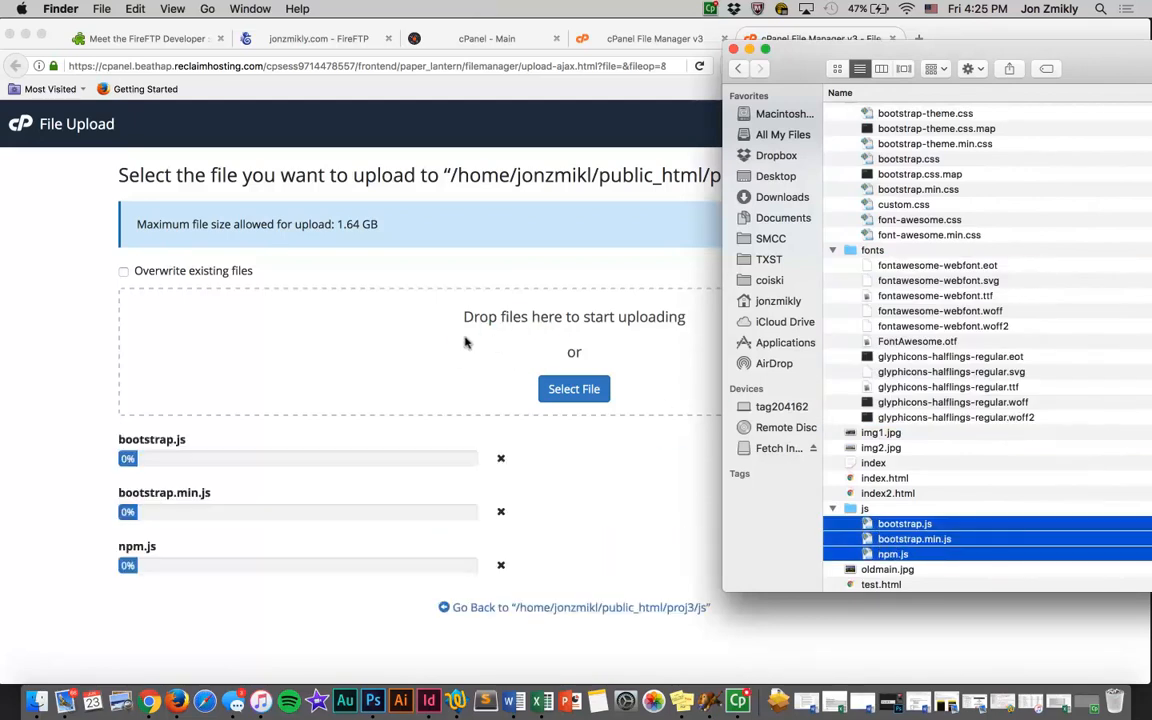
click(94, 353)
scroll(94, 353, down, 1)
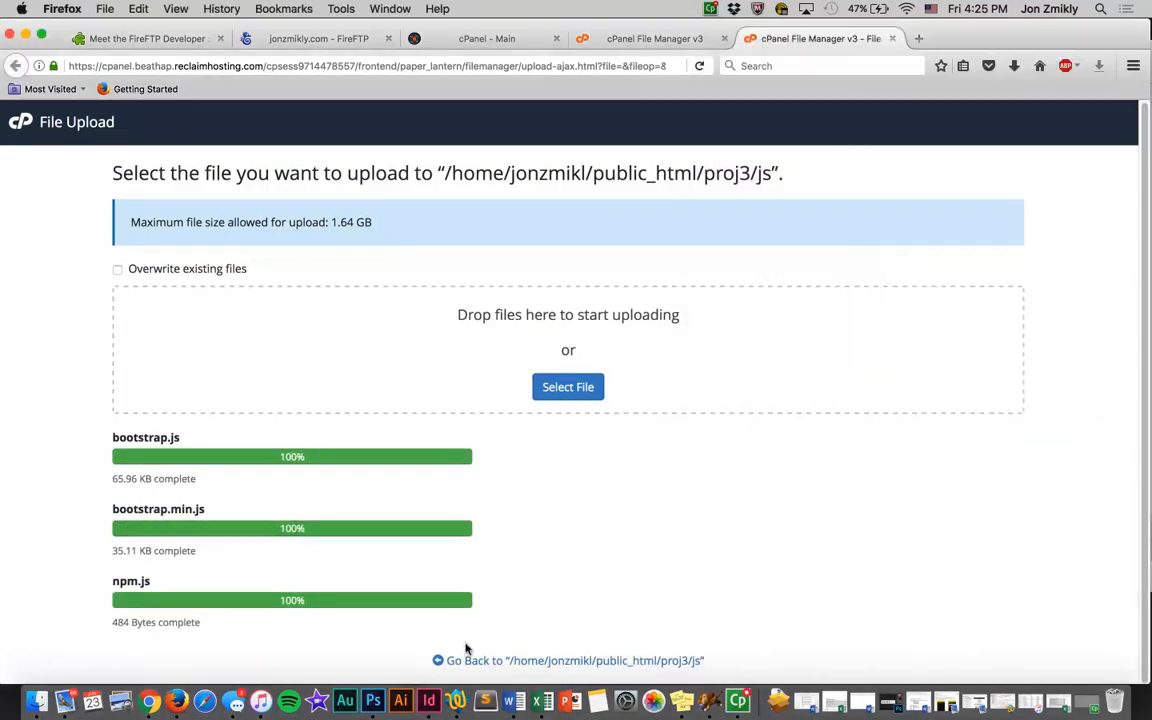
click(520, 661)
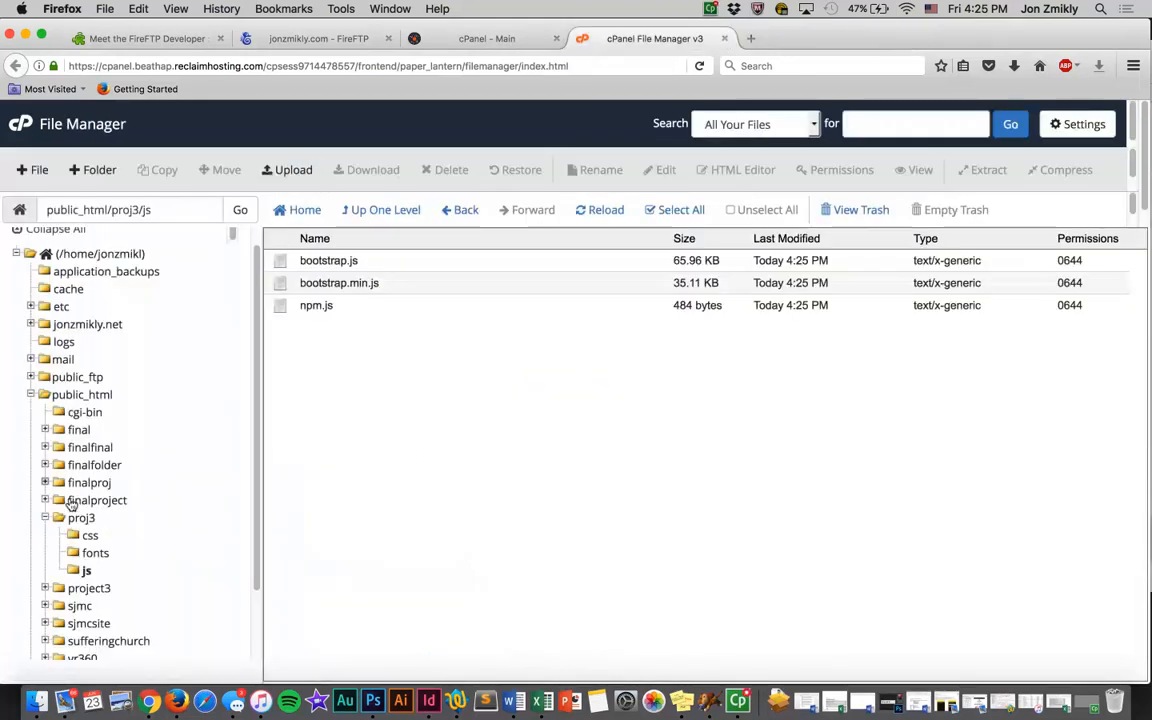
Step: Review proj3's new folders, then collapse the tree and reload the public_html listing
click(60, 395)
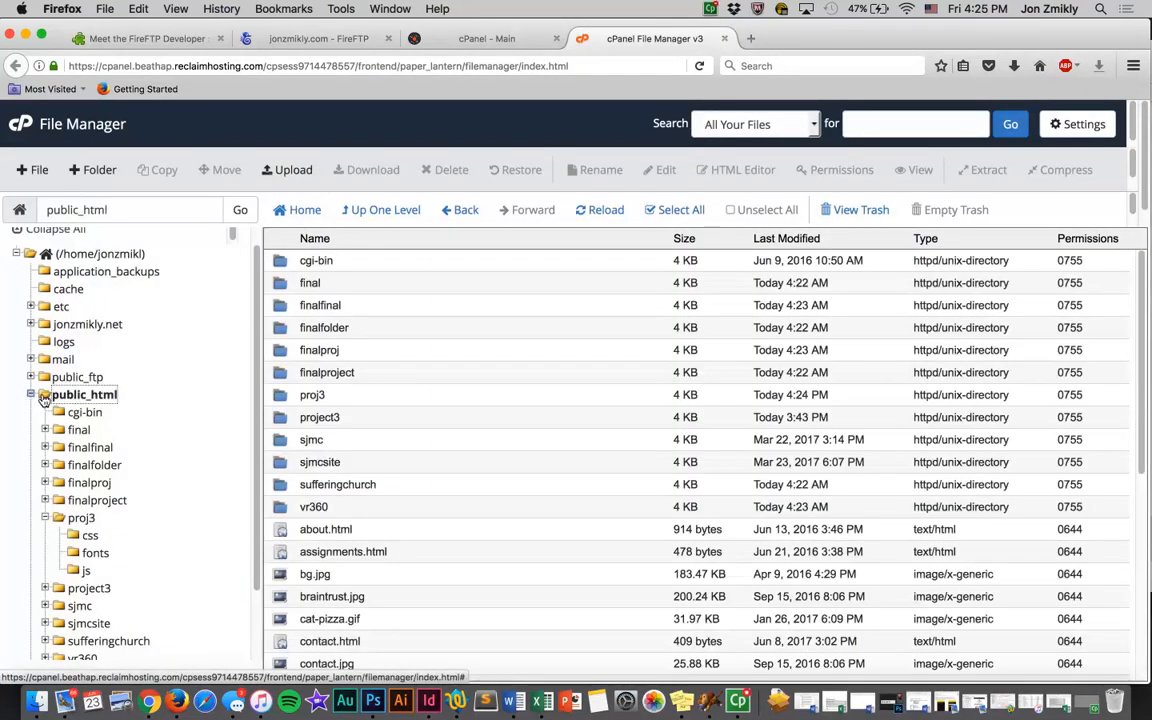
click(107, 398)
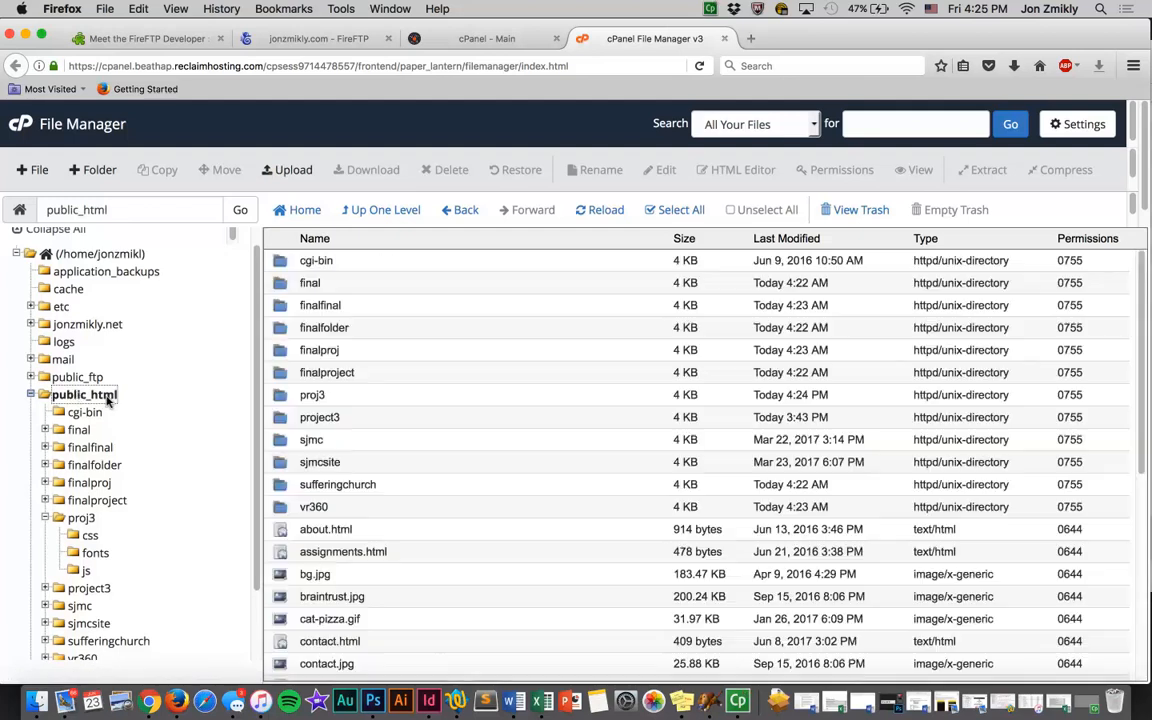
click(80, 517)
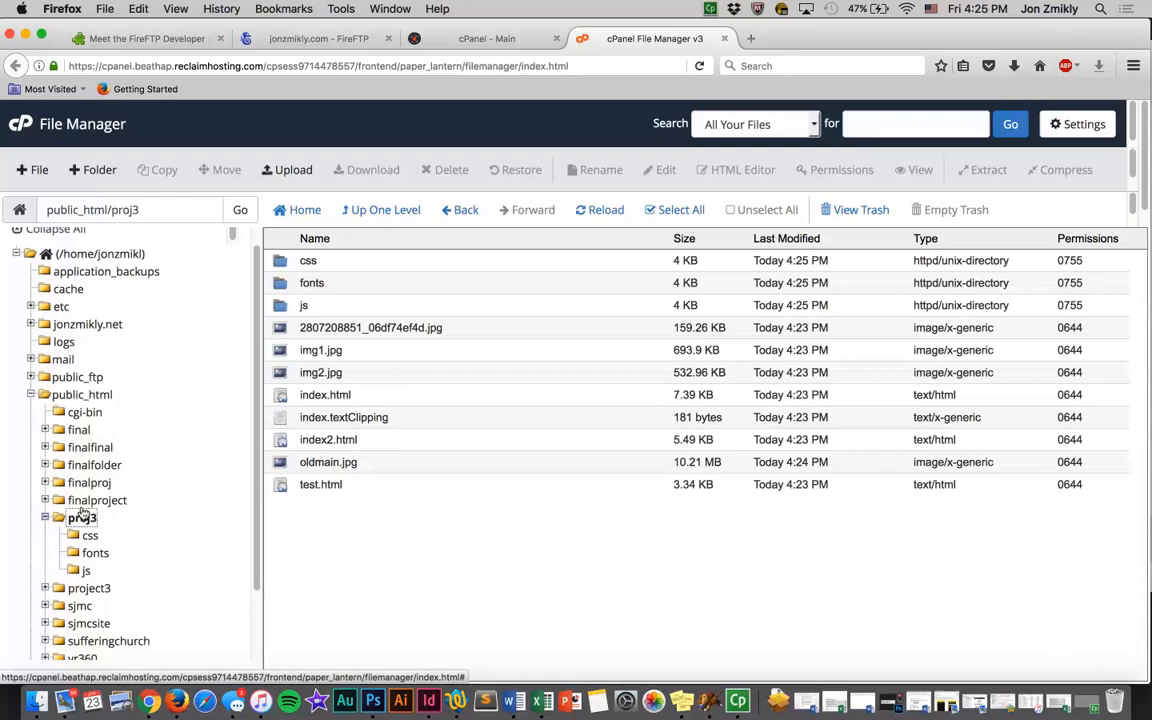
scroll(85, 483, down, 2)
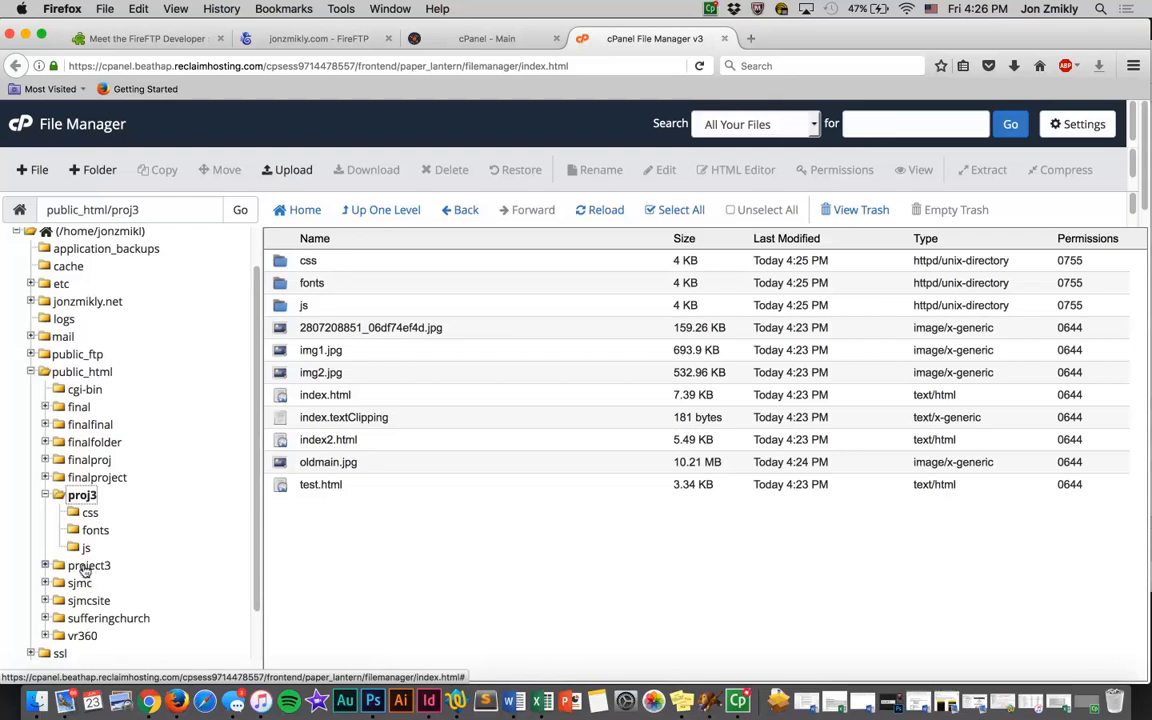
click(46, 496)
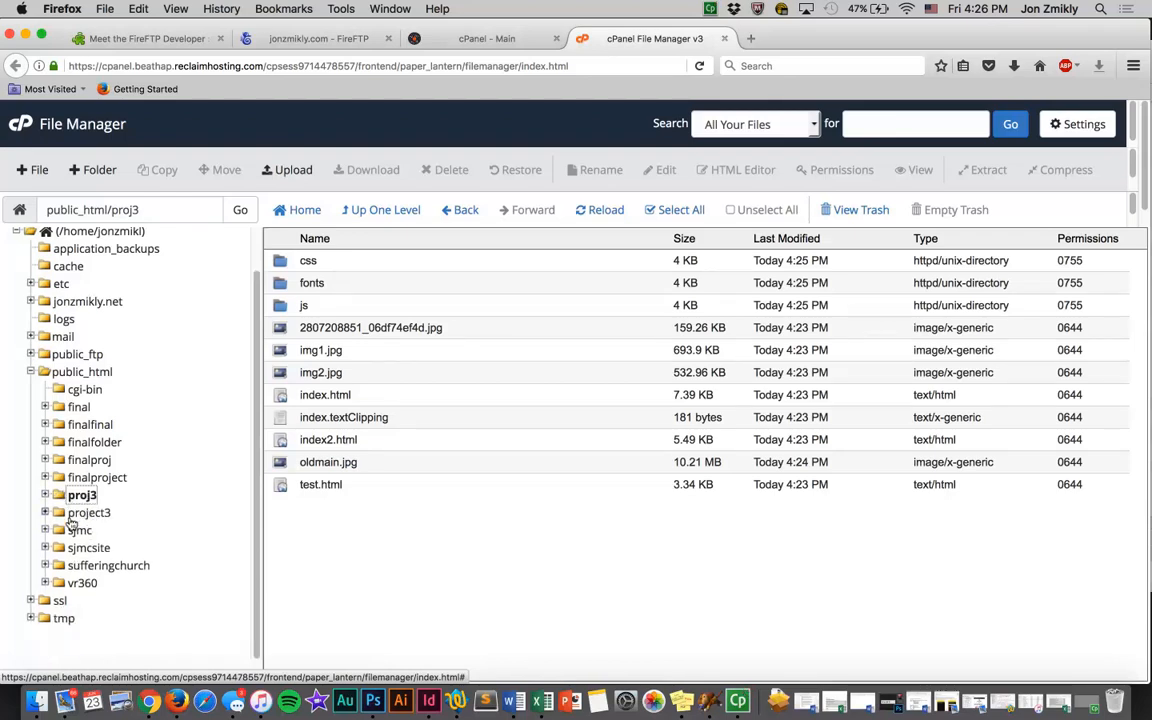
click(31, 372)
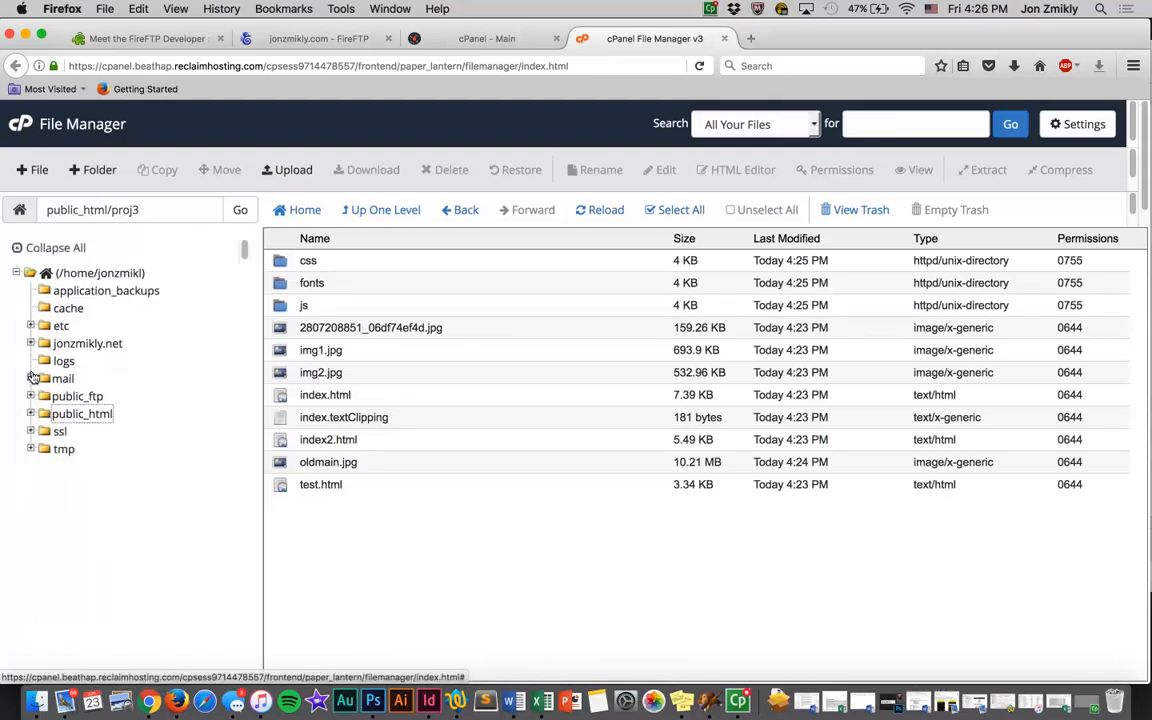
click(85, 415)
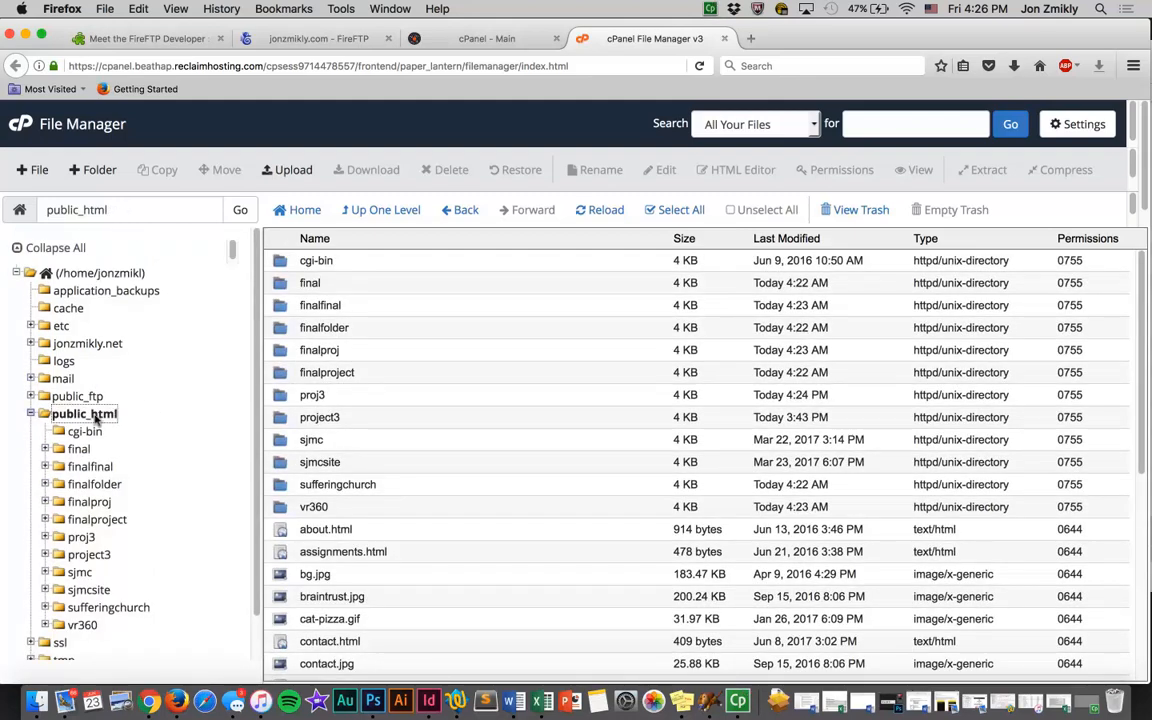
scroll(360, 514, down, 3)
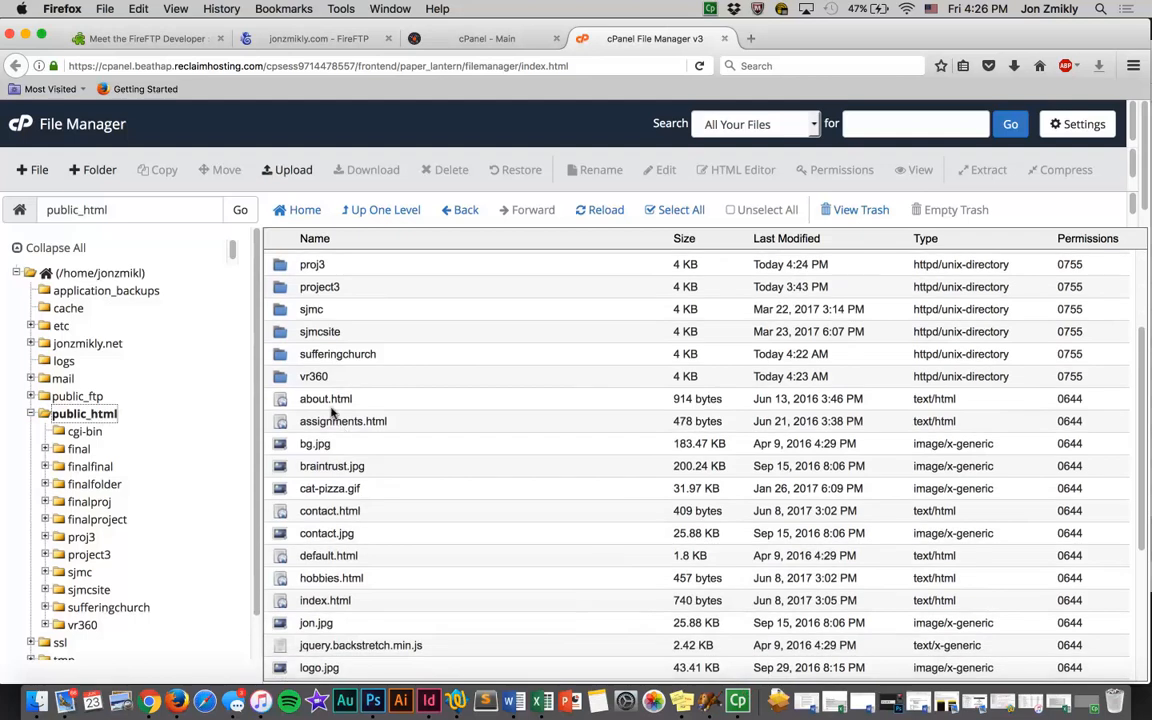
Step: Pick out about.html, index.html, hobbies.html and style.css in the public_html listing
click(328, 399)
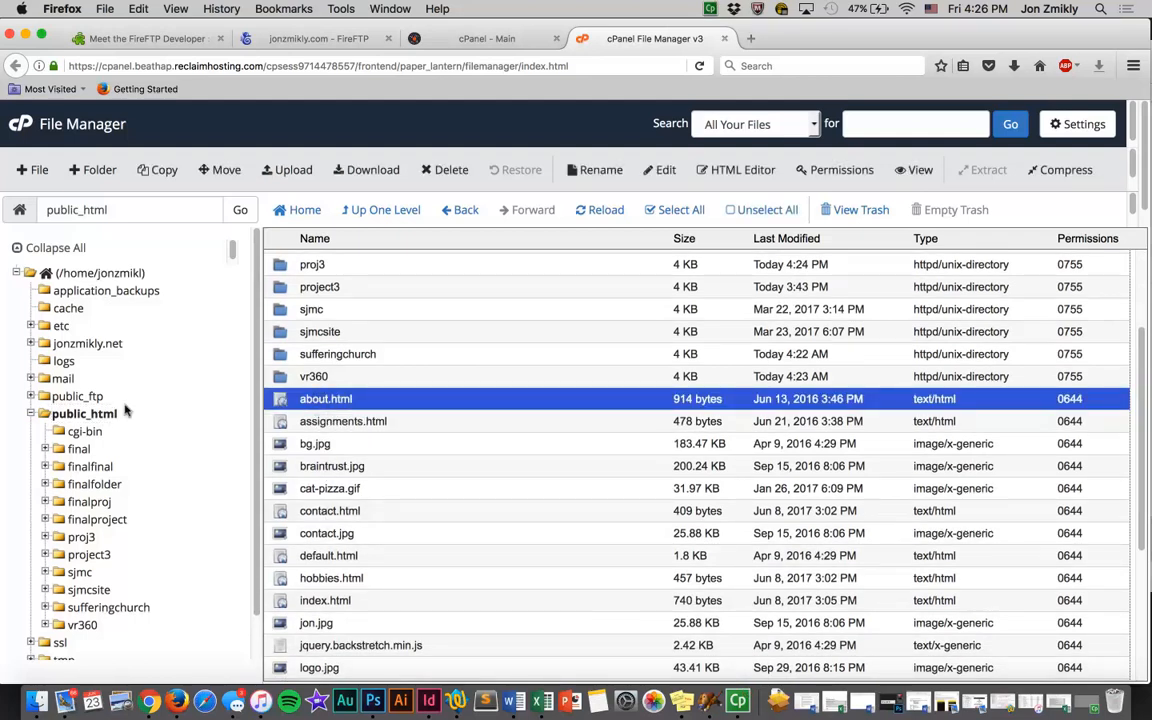
click(84, 414)
scroll(281, 446, down, 4)
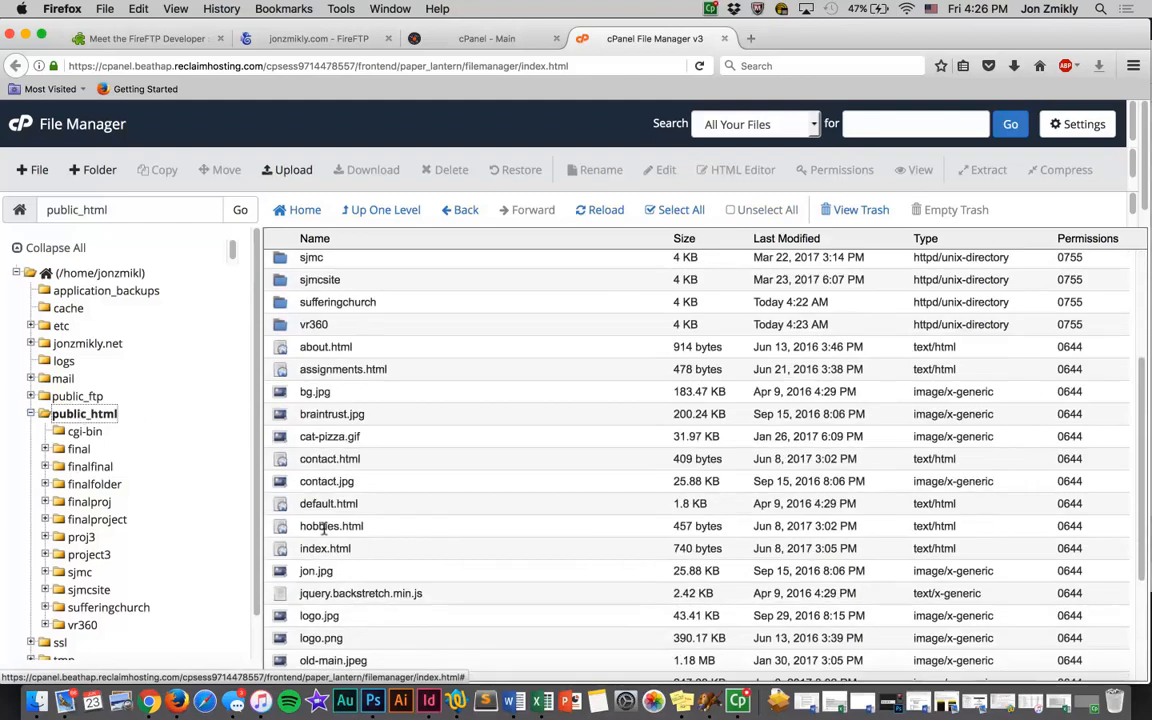
click(310, 536)
click(314, 514)
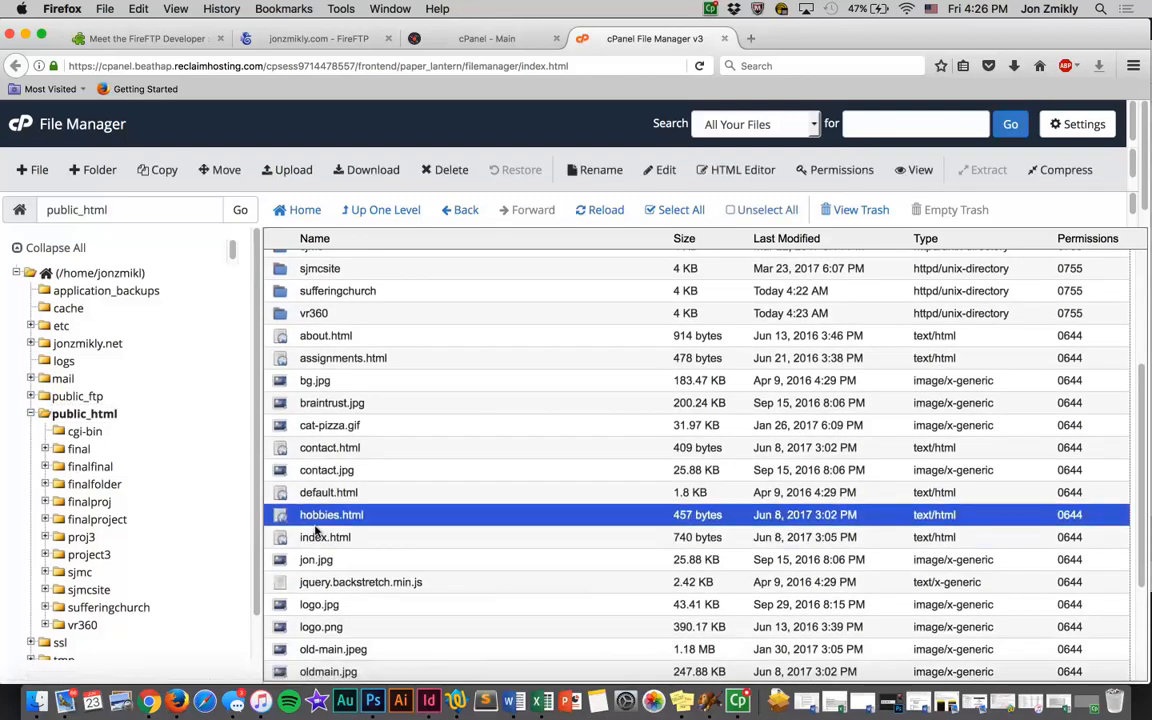
scroll(318, 584, down, 3)
click(310, 581)
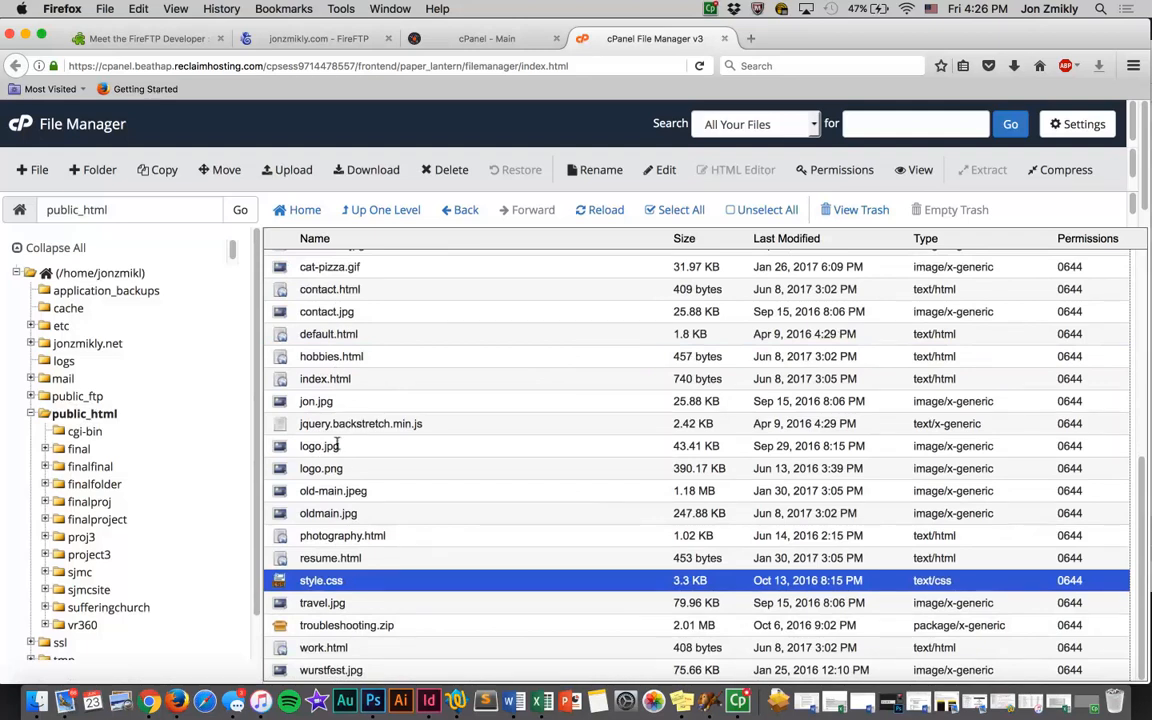
scroll(347, 648, up, 1)
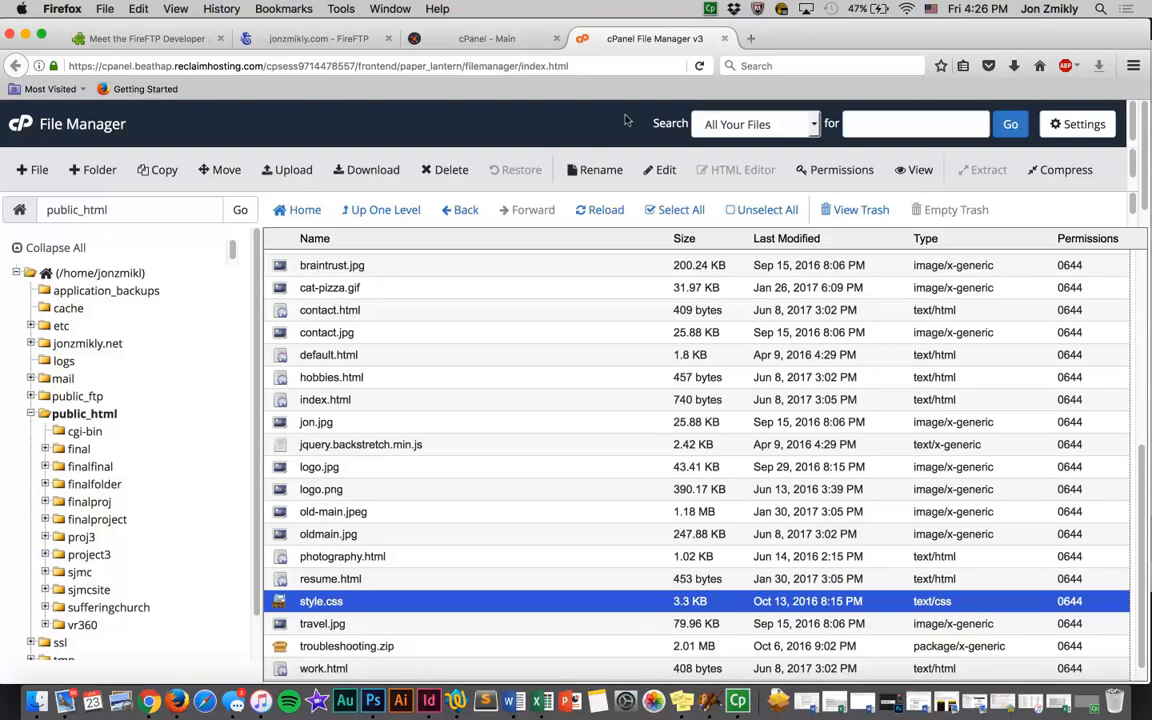
click(751, 38)
Step: Load jonzmikly.net/proj3 and advance its slideshow two images
text(jonzmikly.net)
key(Return)
text(/proj)
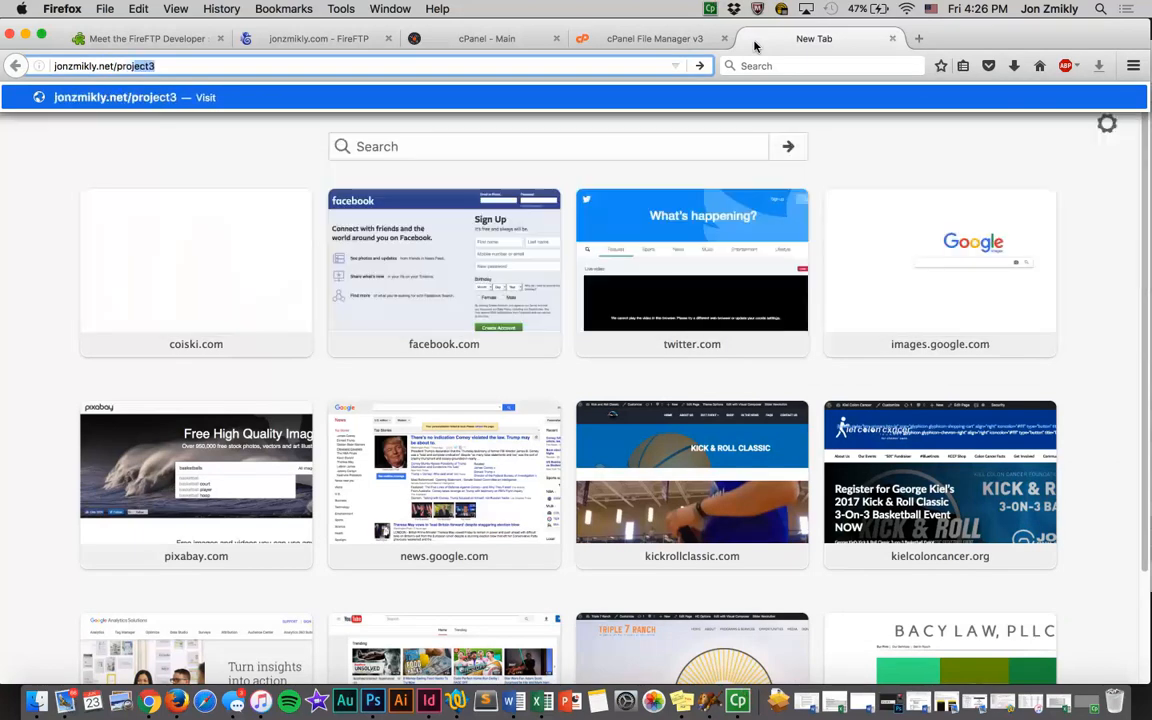
text(3)
key(Return)
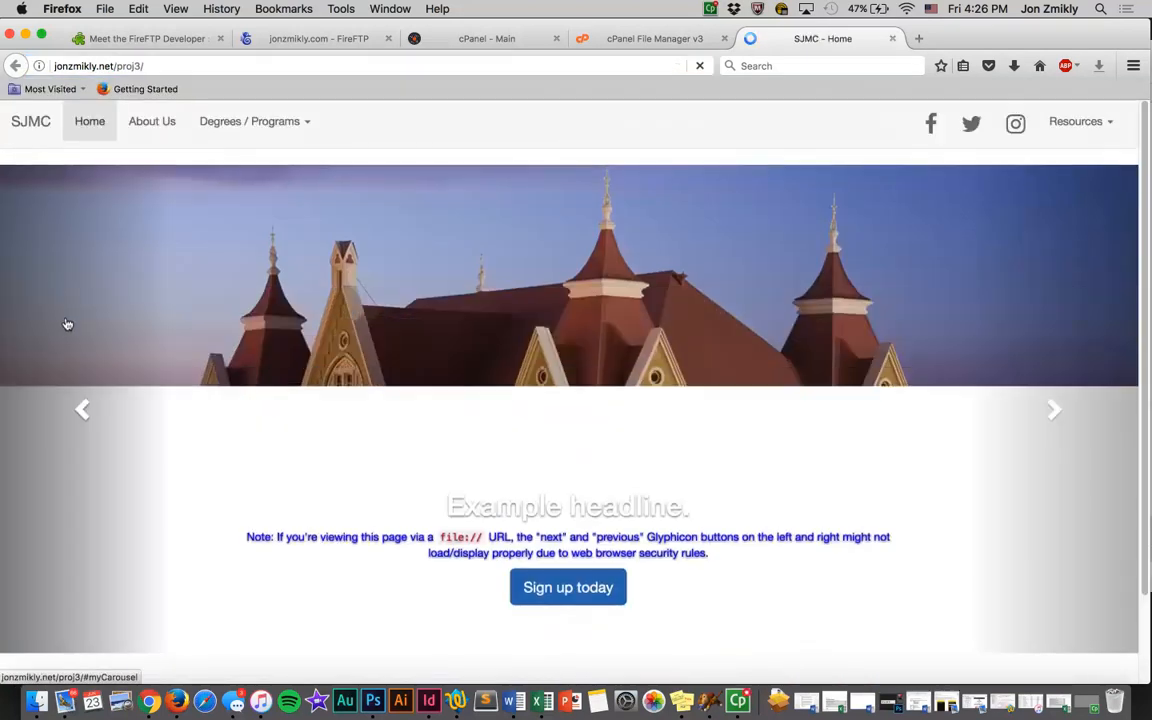
click(1054, 410)
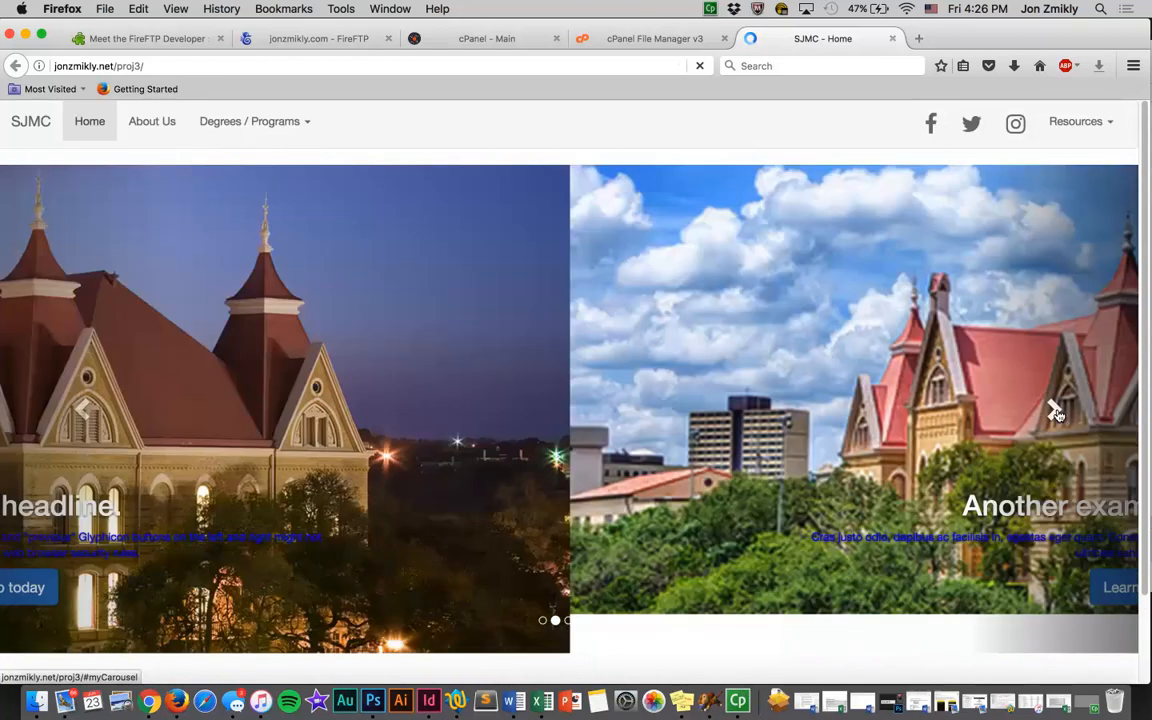
click(1054, 410)
scroll(600, 400, down, 2)
scroll(527, 402, up, 2)
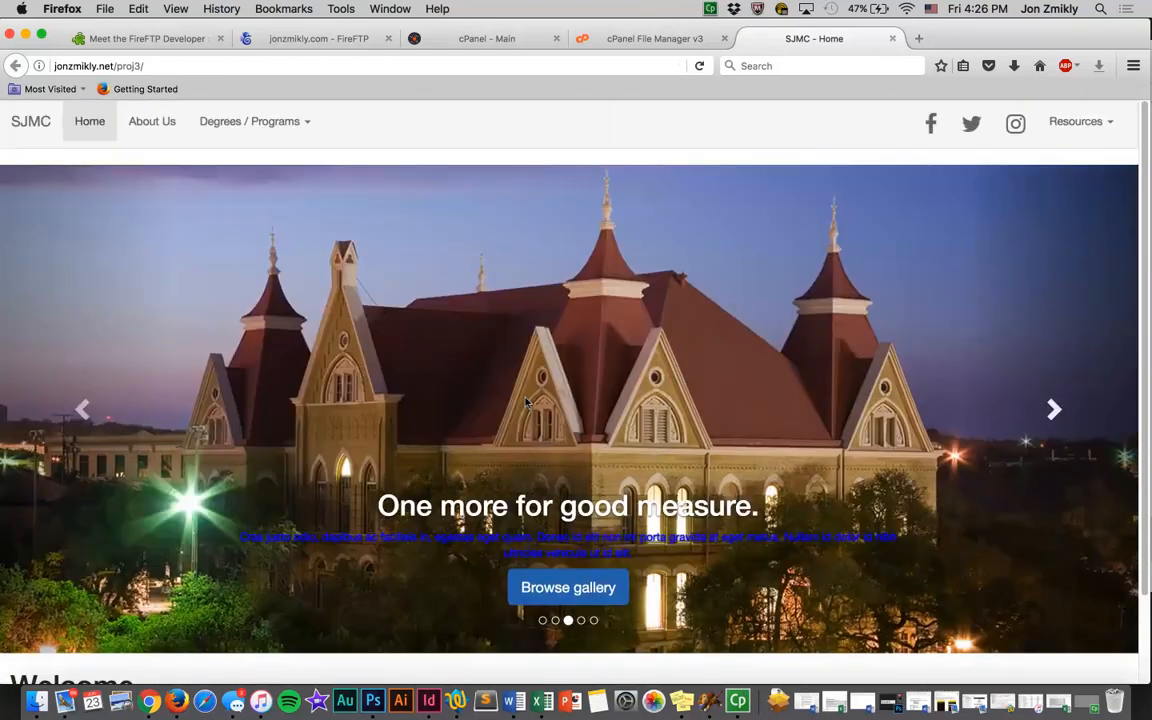
Step: Highlight the site address in the address bar, then return to the cPanel File Manager tab
click(127, 66)
click(62, 66)
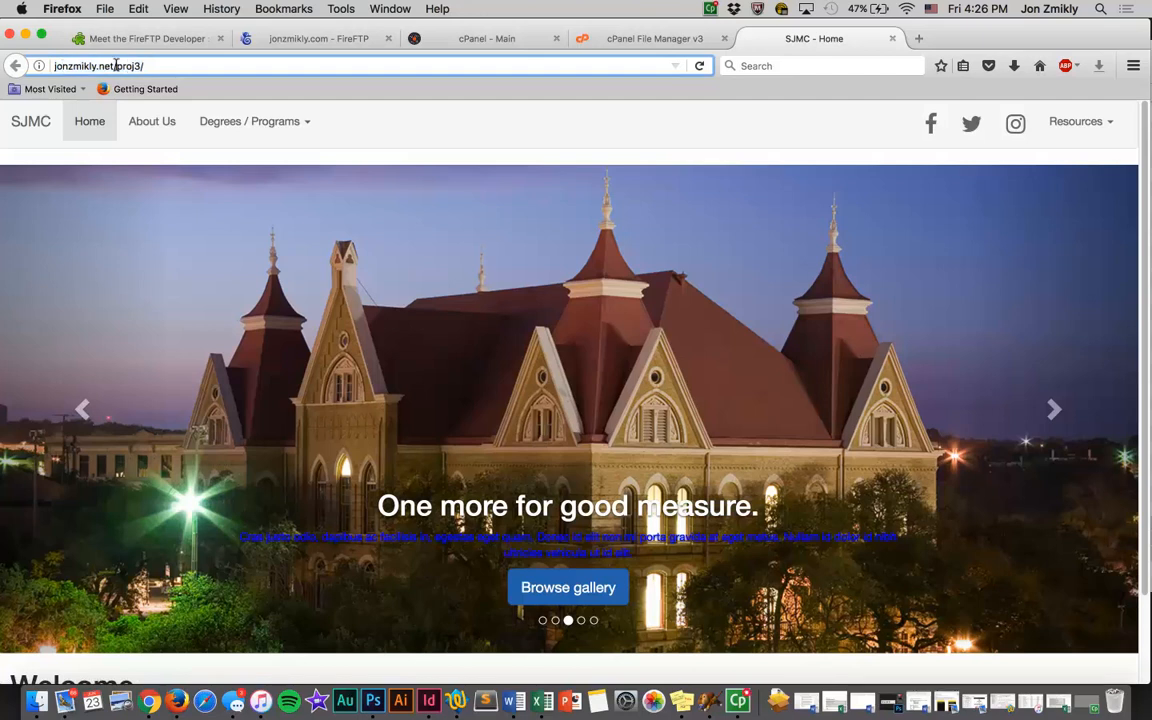
click(180, 66)
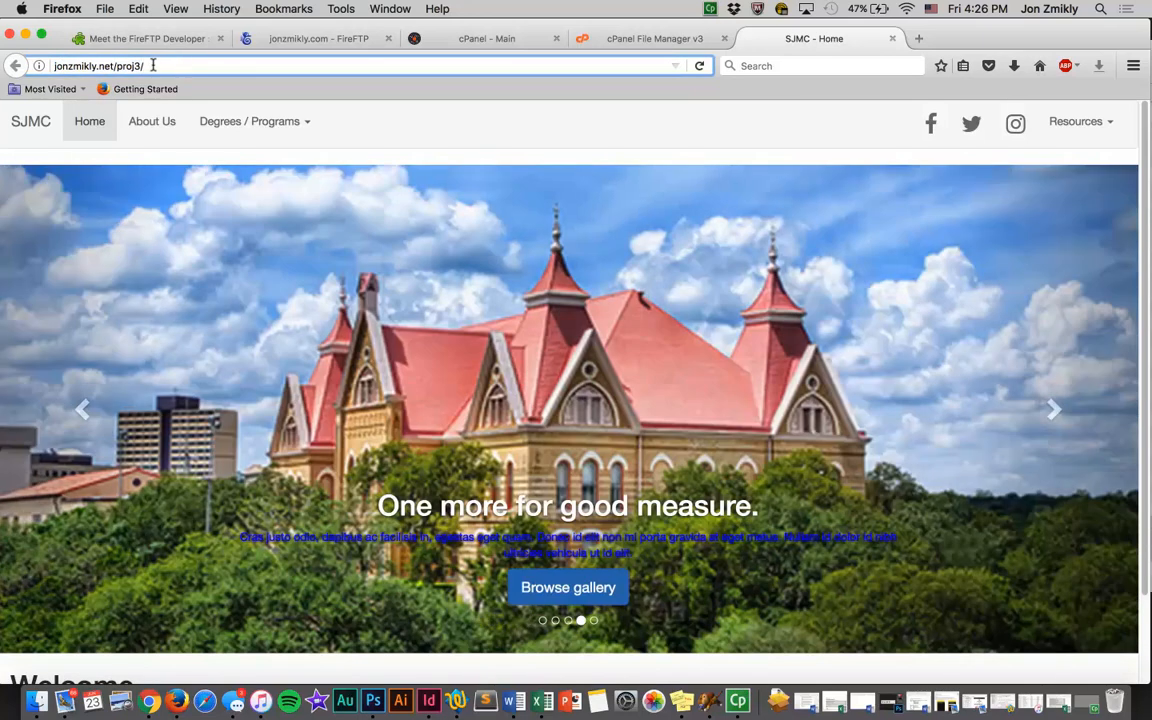
drag(152, 66, 51, 65)
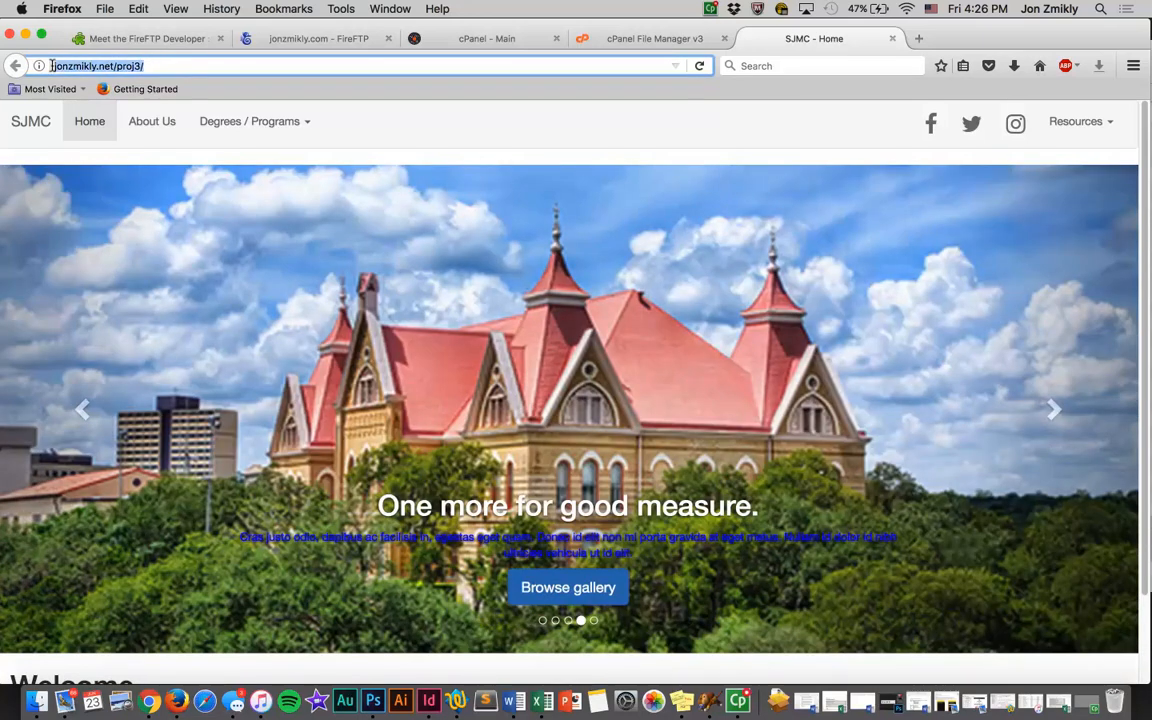
click(115, 64)
drag(147, 65, 37, 65)
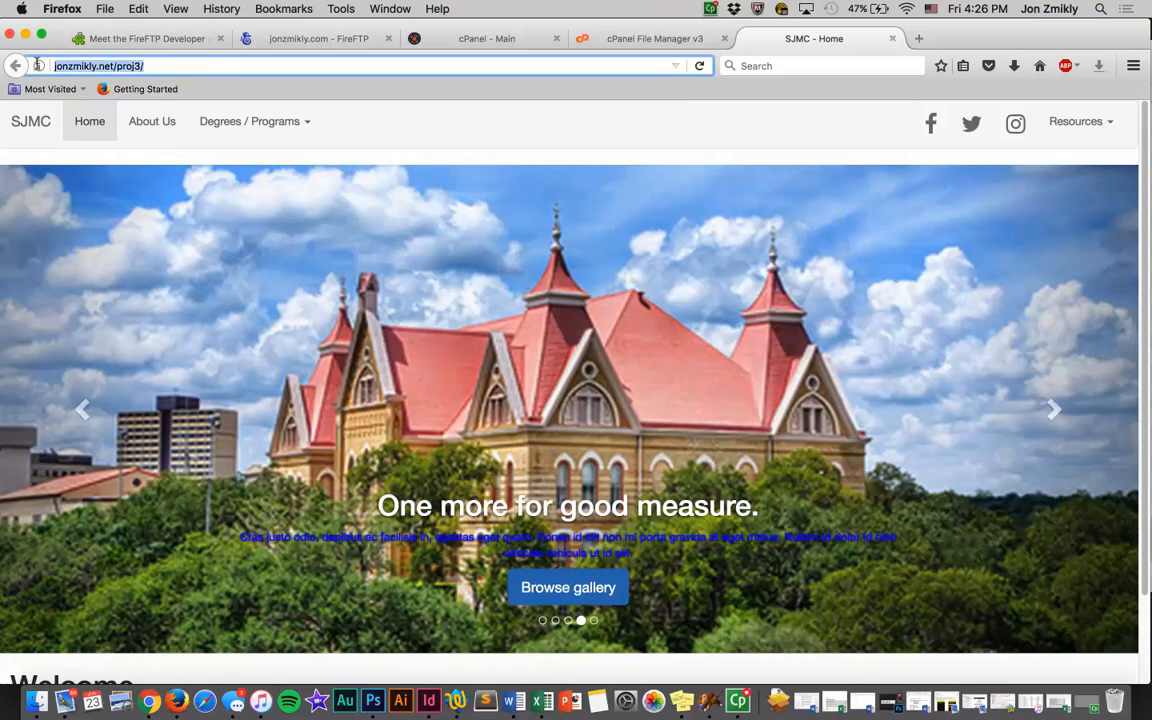
click(116, 65)
drag(154, 65, 56, 65)
click(57, 66)
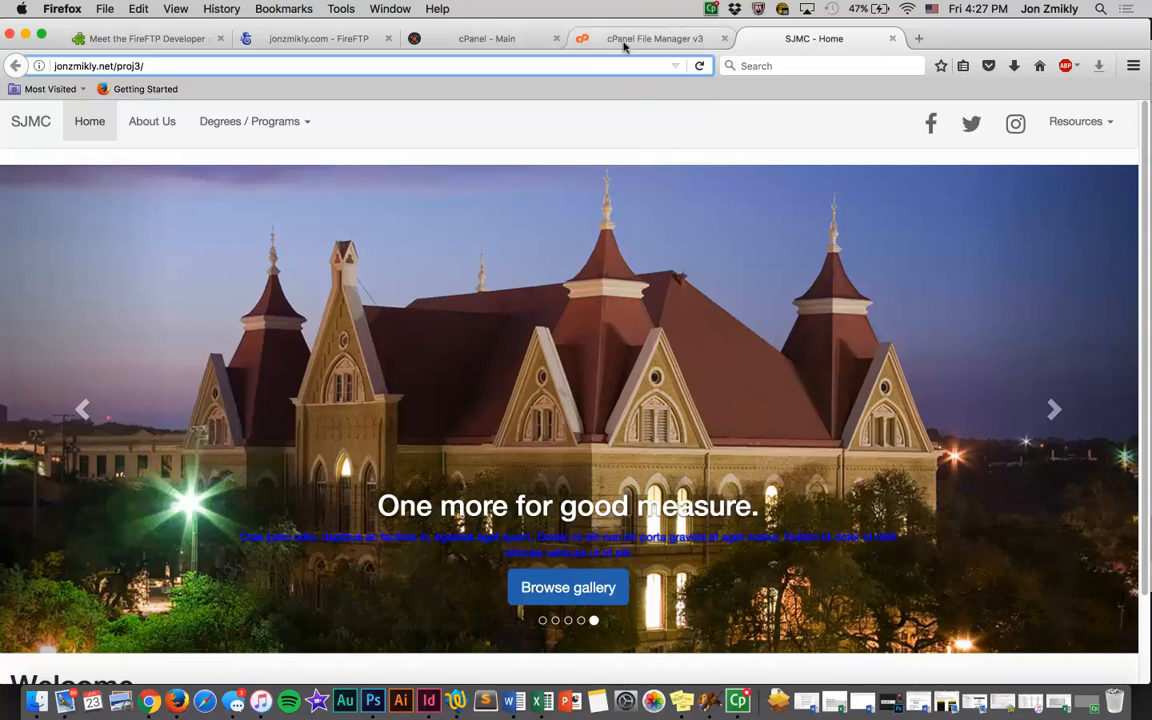
click(590, 38)
scroll(300, 440, up, 5)
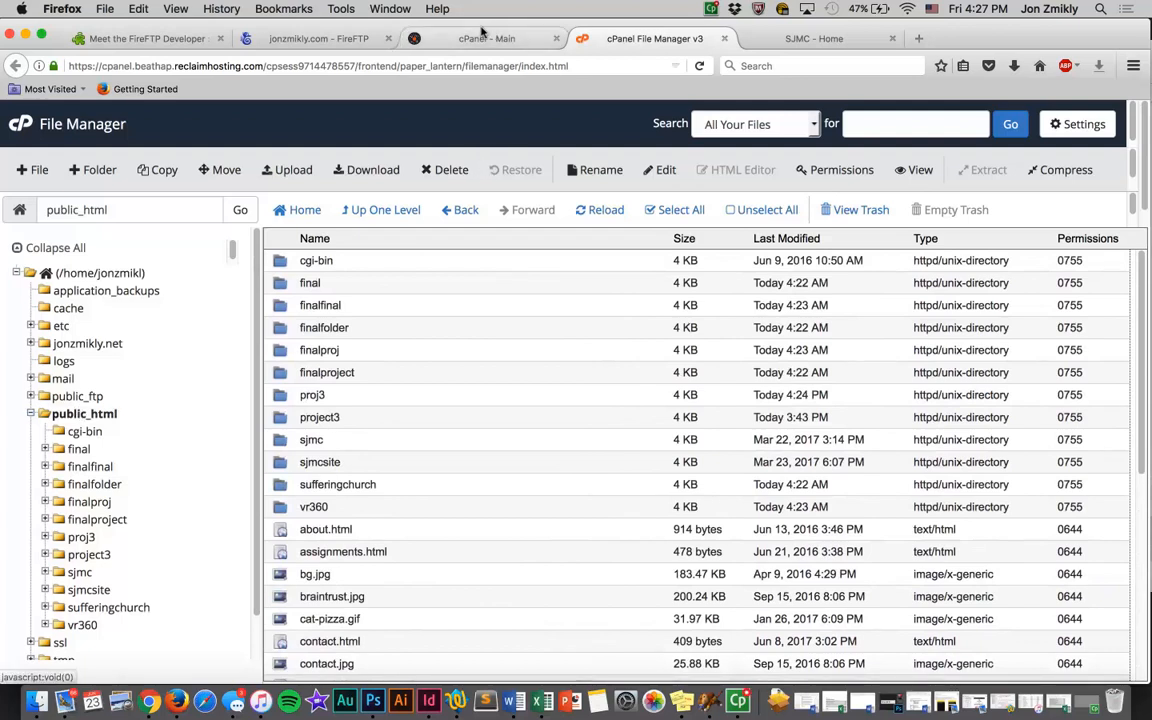
Step: In FireFTP, browse to the local inner sjmc folder and the server's /public_html/sjmc
click(310, 38)
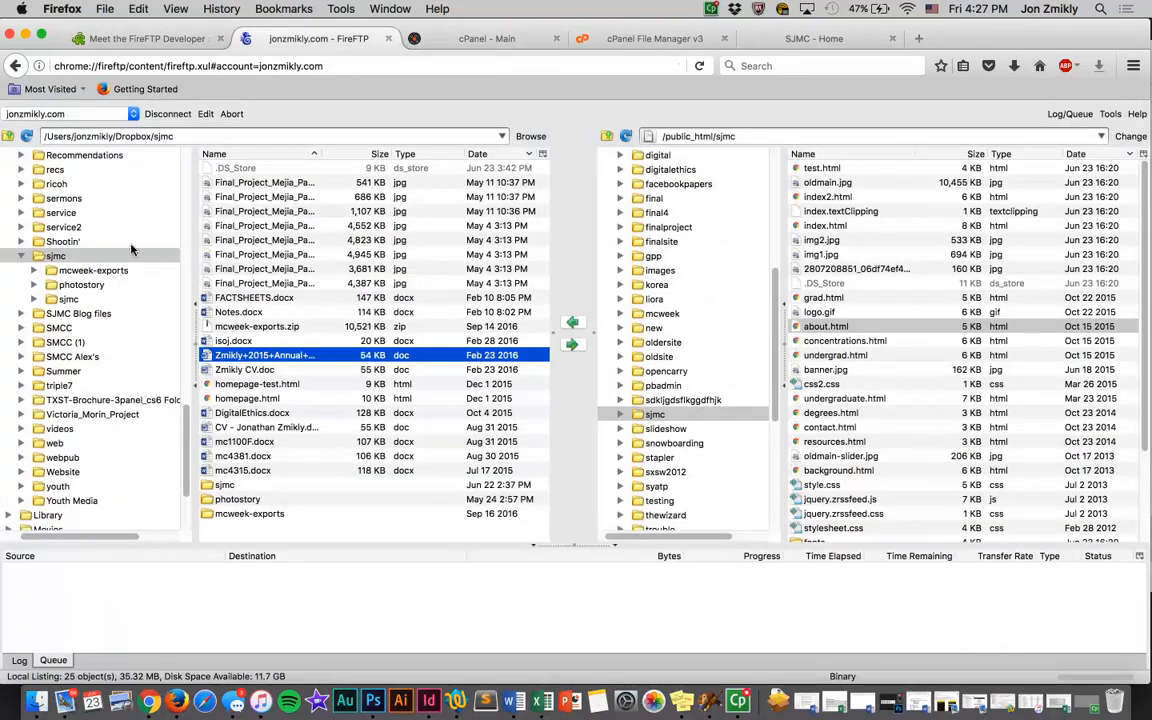
click(650, 38)
click(320, 38)
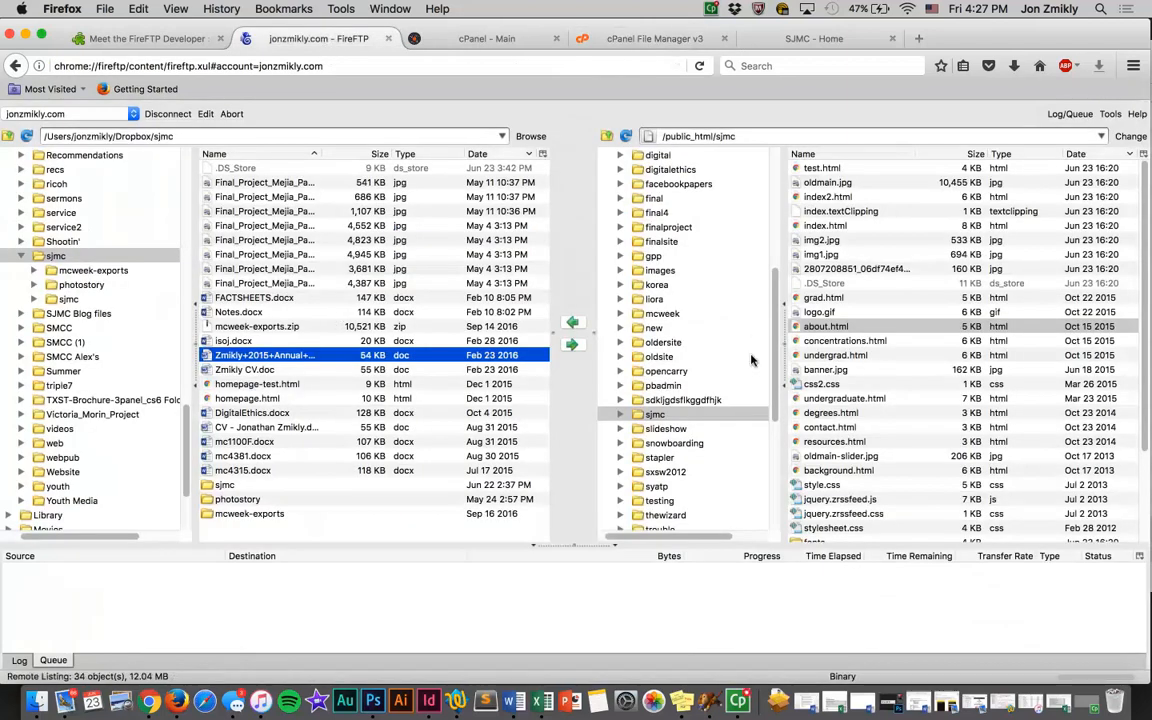
scroll(727, 436, down, 5)
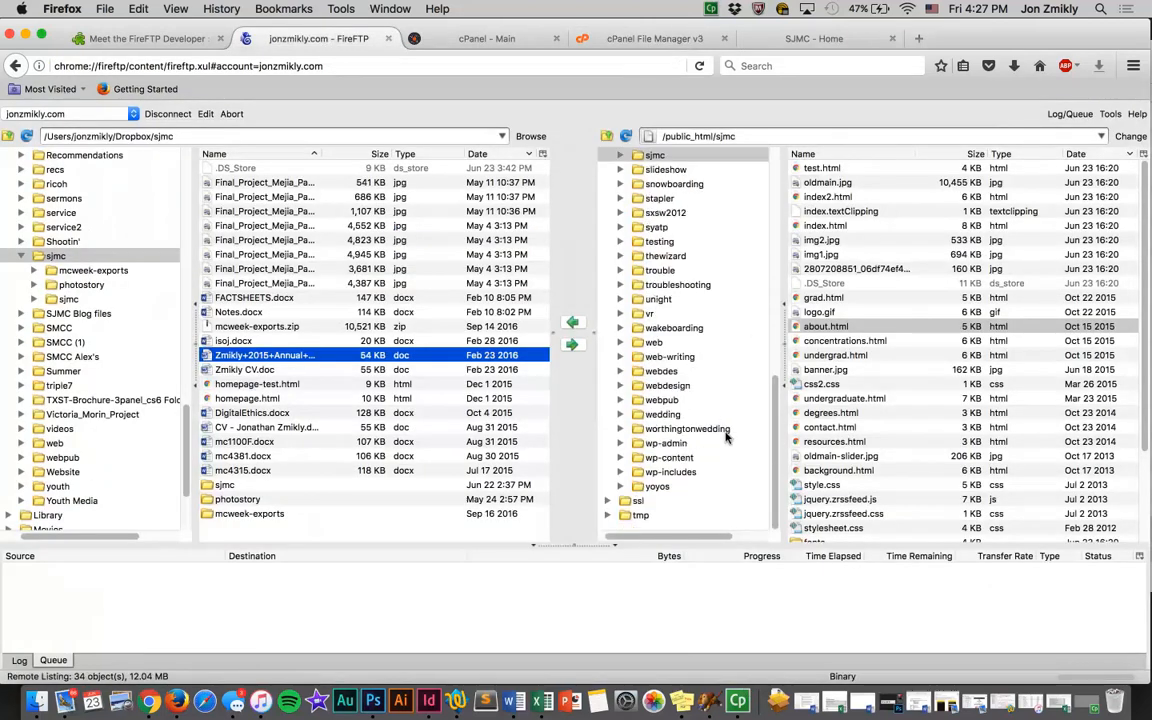
click(64, 299)
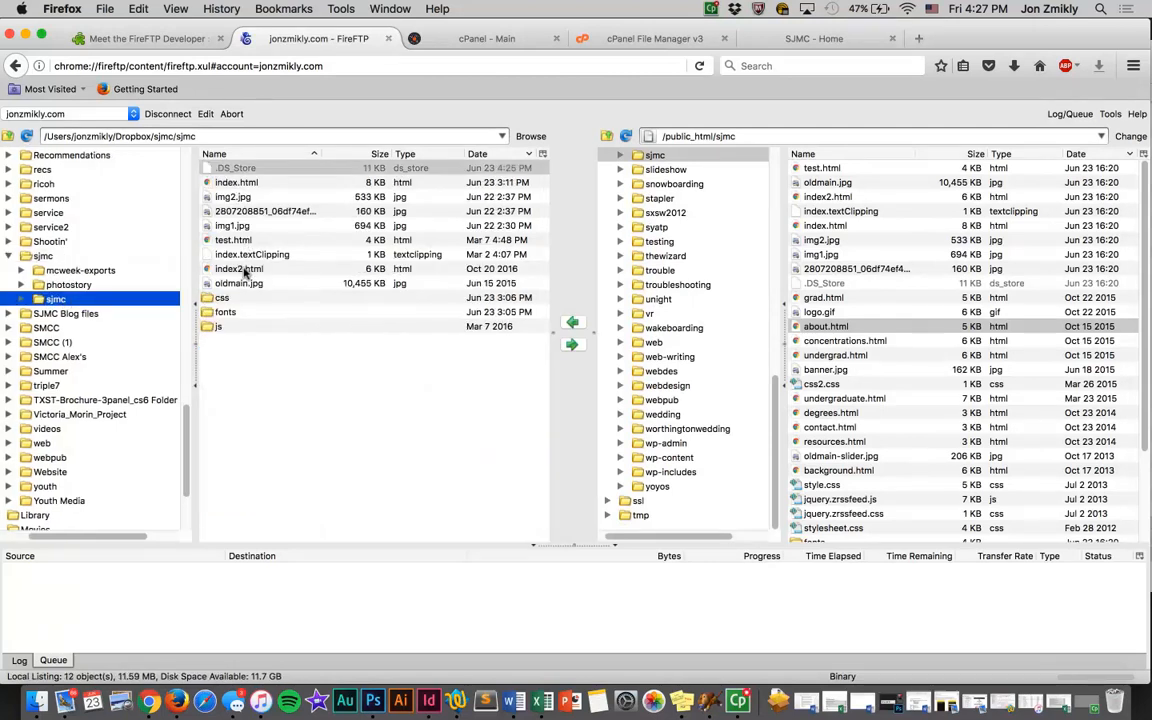
click(233, 183)
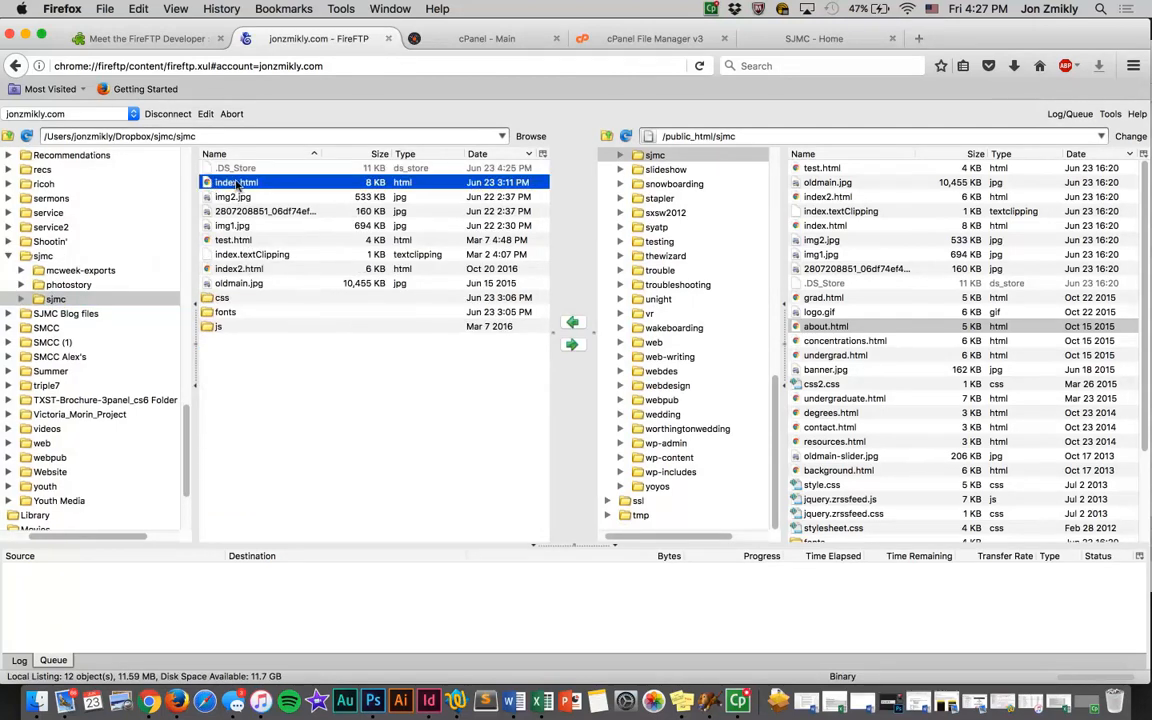
double_click(215, 298)
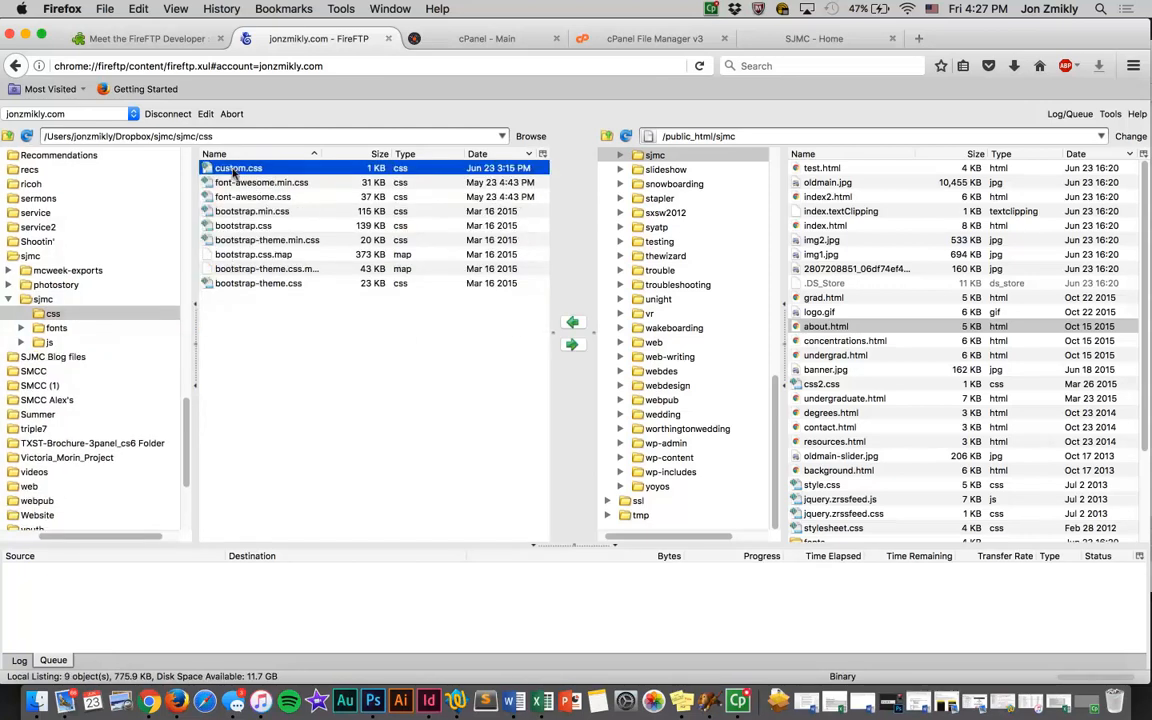
scroll(610, 285, up, 3)
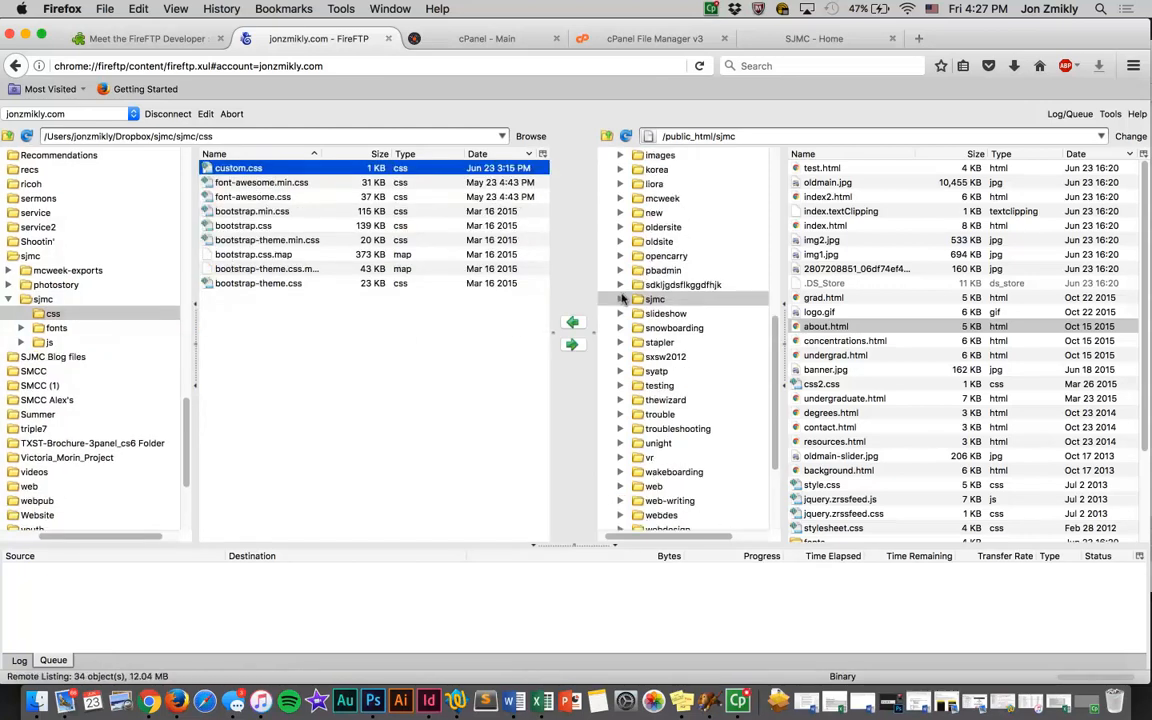
click(621, 300)
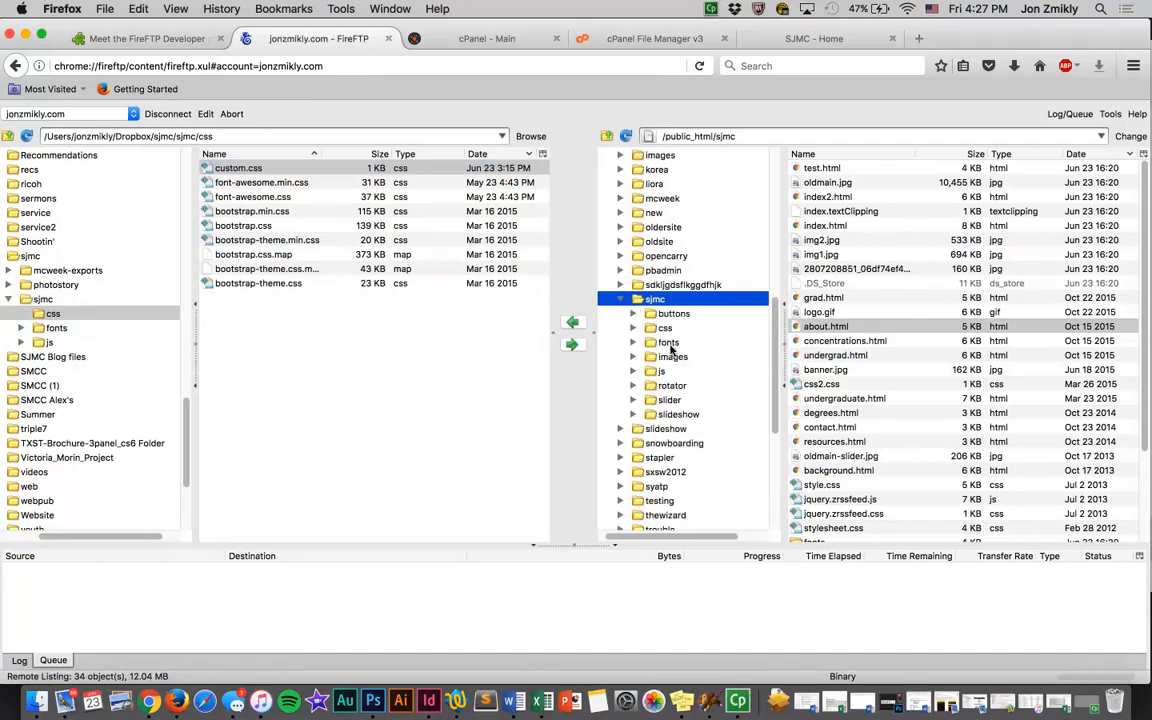
key(Tab)
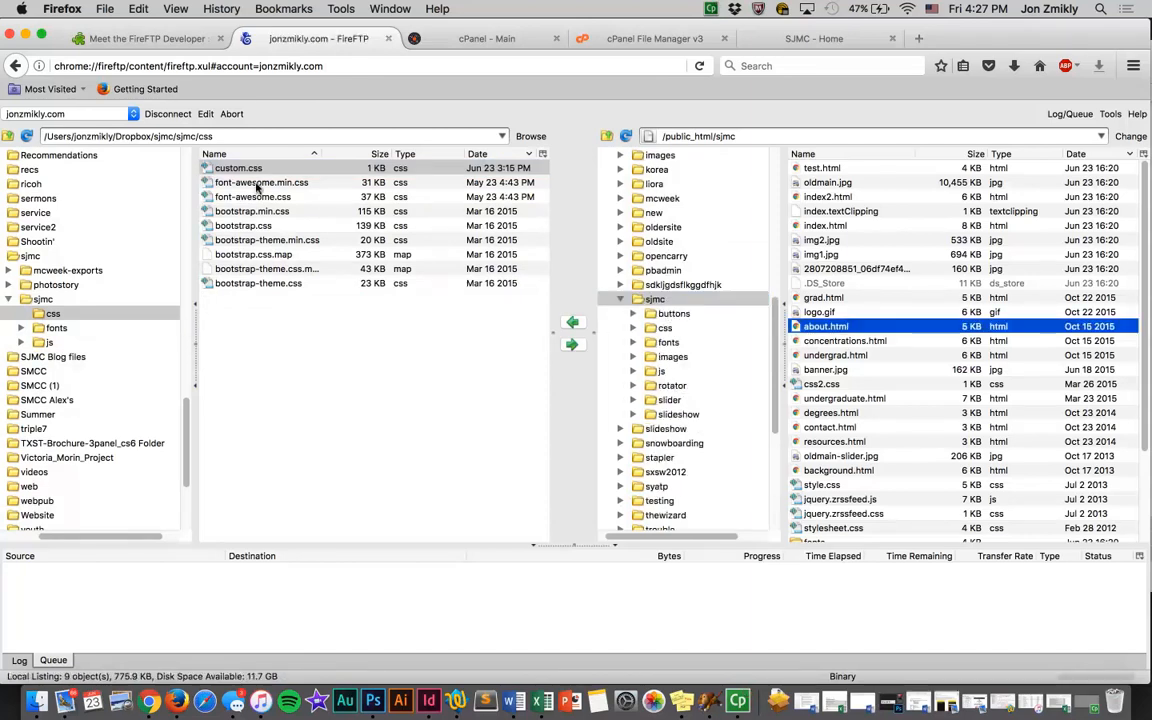
Step: Upload the local index.html to /public_html/sjmc, overwriting the server's copy
click(60, 301)
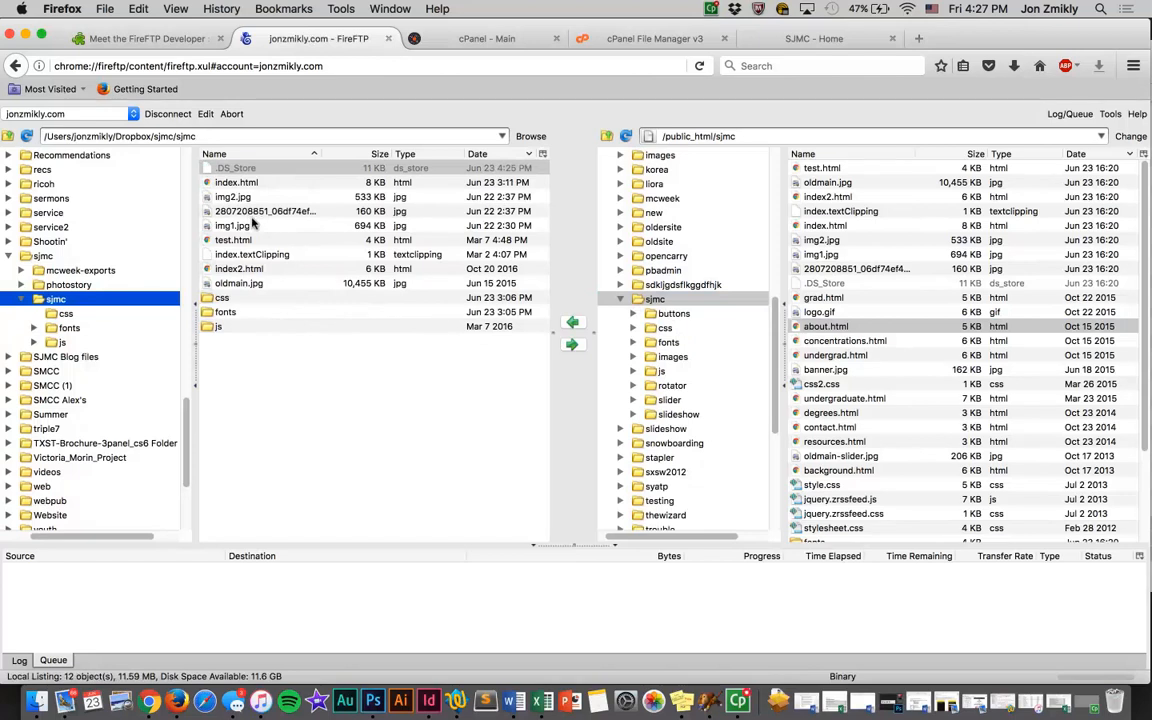
click(230, 185)
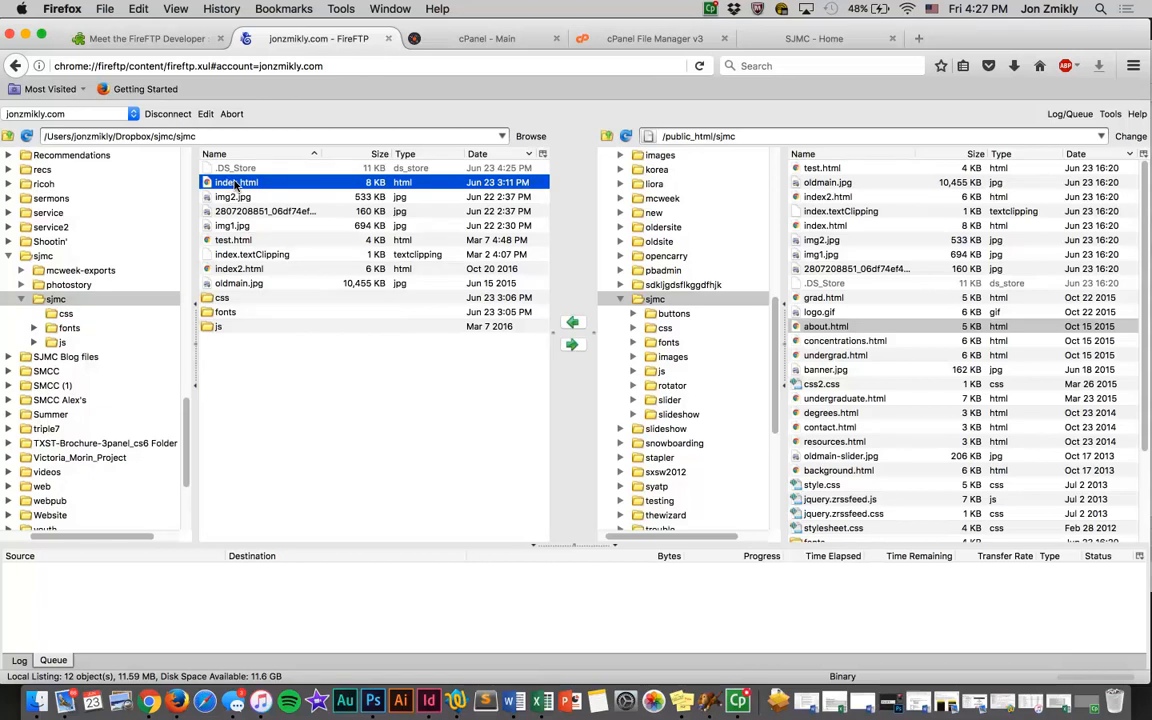
drag(265, 185, 935, 255)
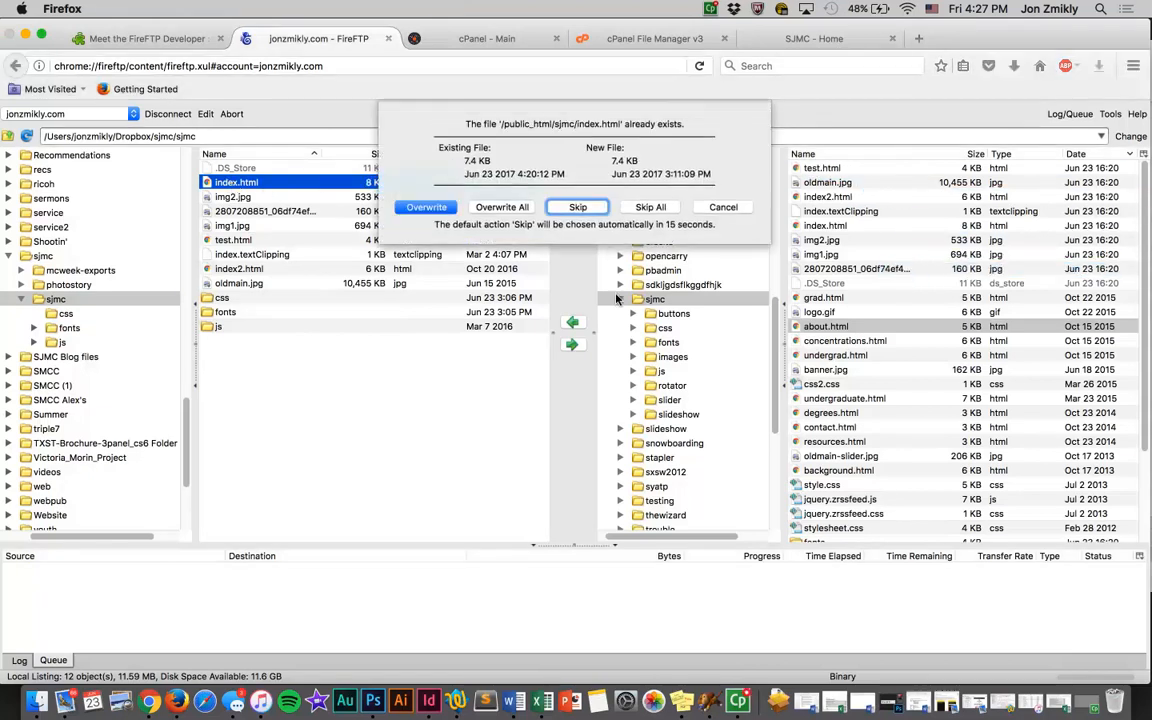
click(424, 208)
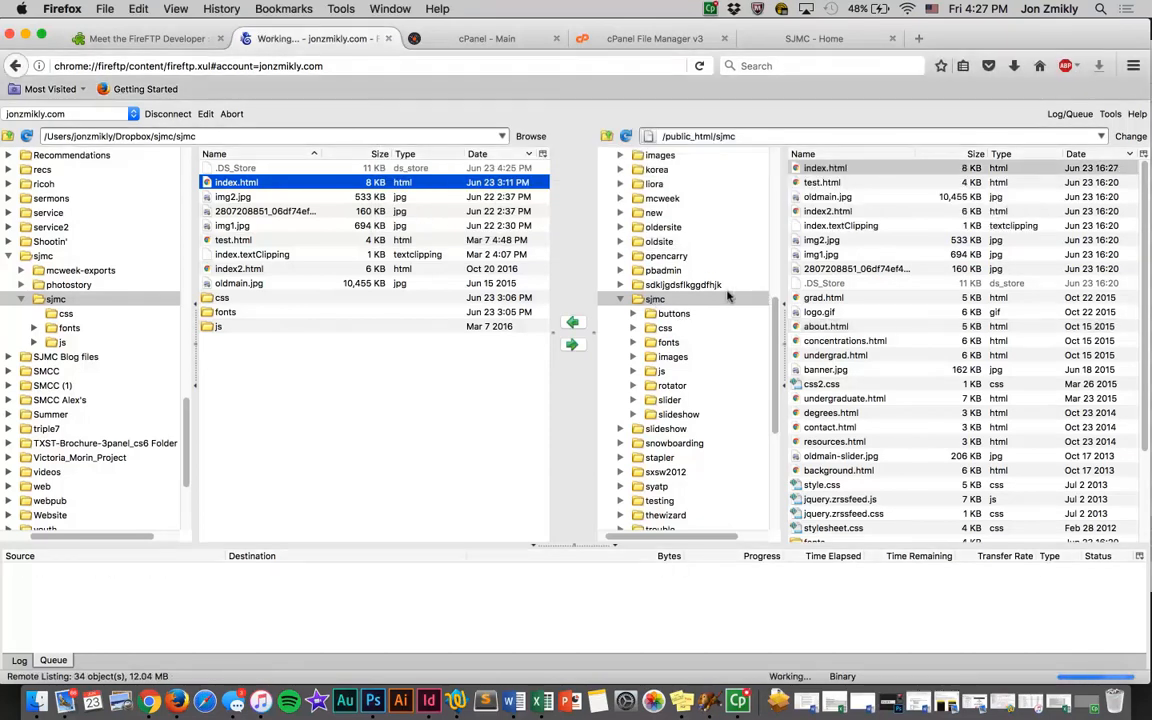
click(662, 300)
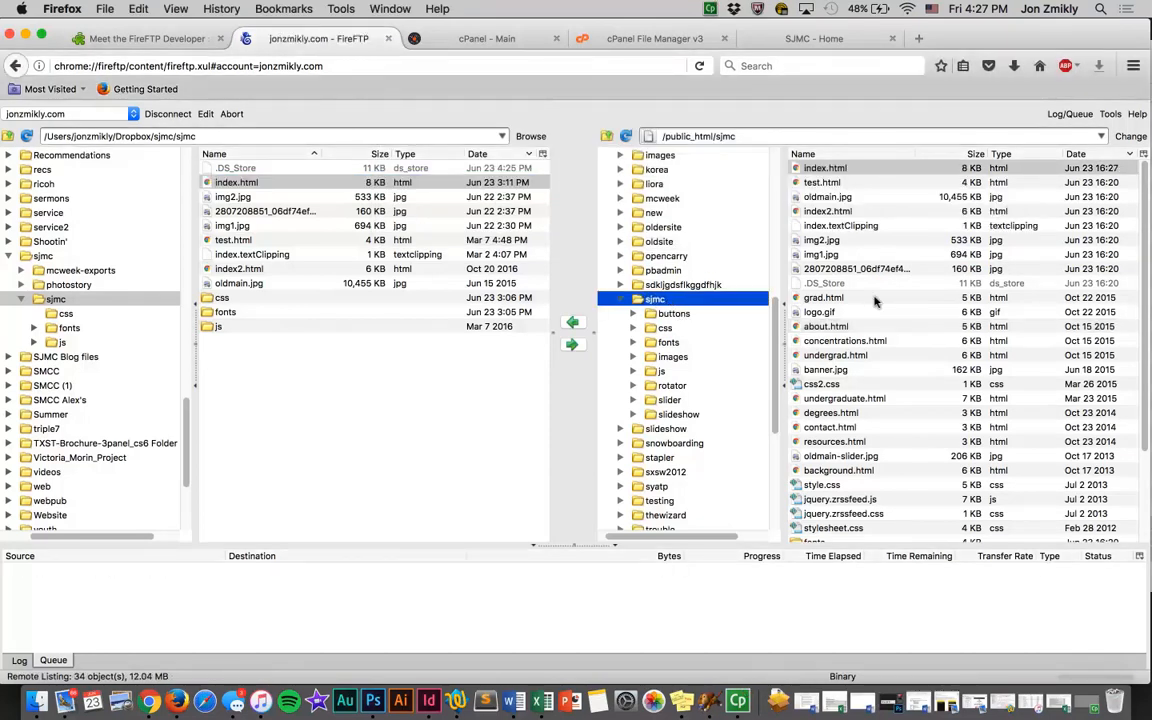
Step: Upload the local custom.css into the server's sjmc/css folder, overwriting the existing file
double_click(208, 298)
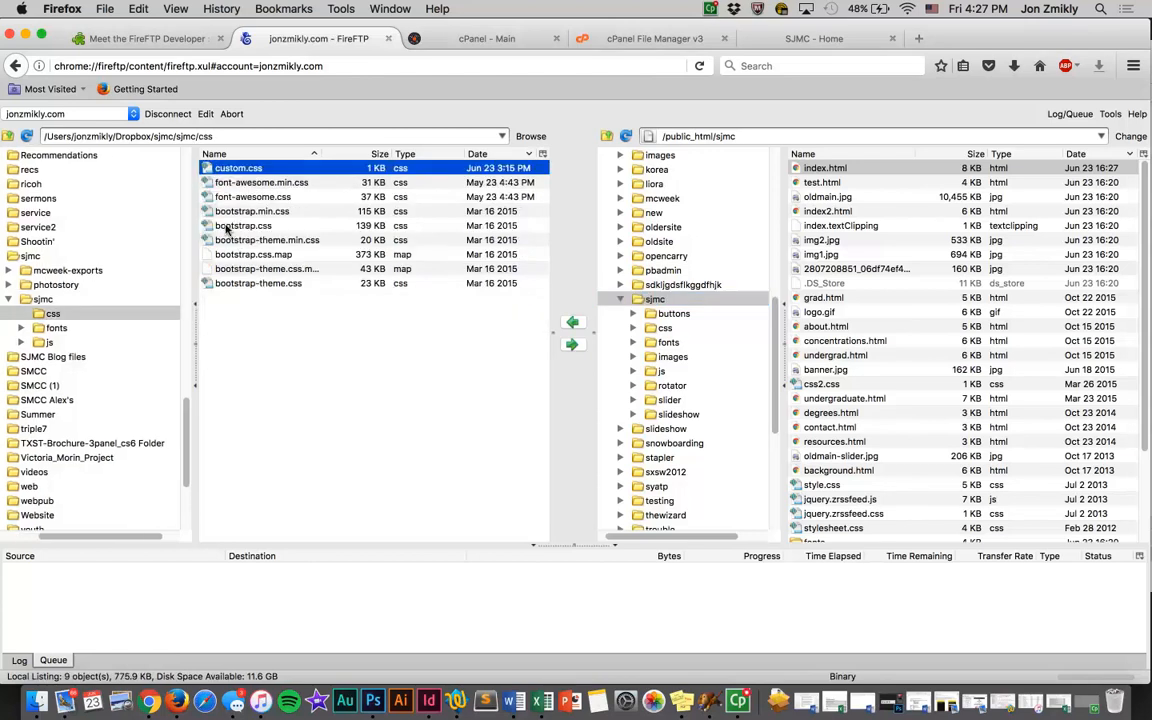
click(228, 182)
click(225, 170)
double_click(658, 327)
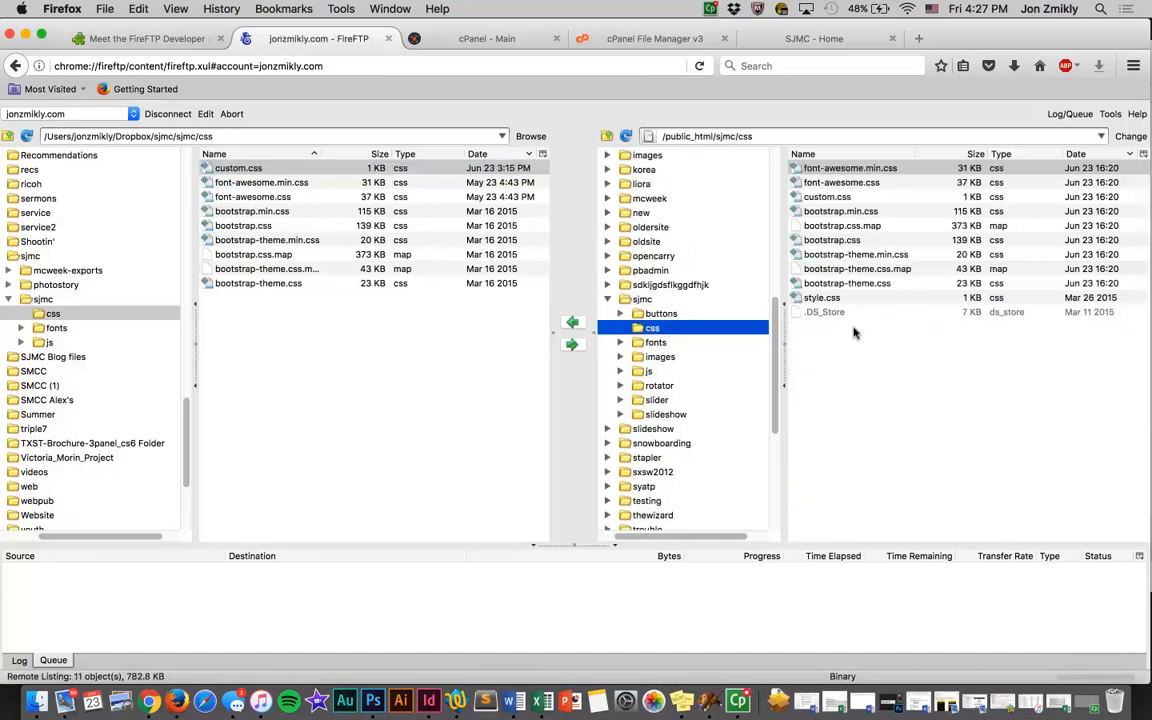
click(261, 169)
drag(261, 169, 900, 229)
click(426, 208)
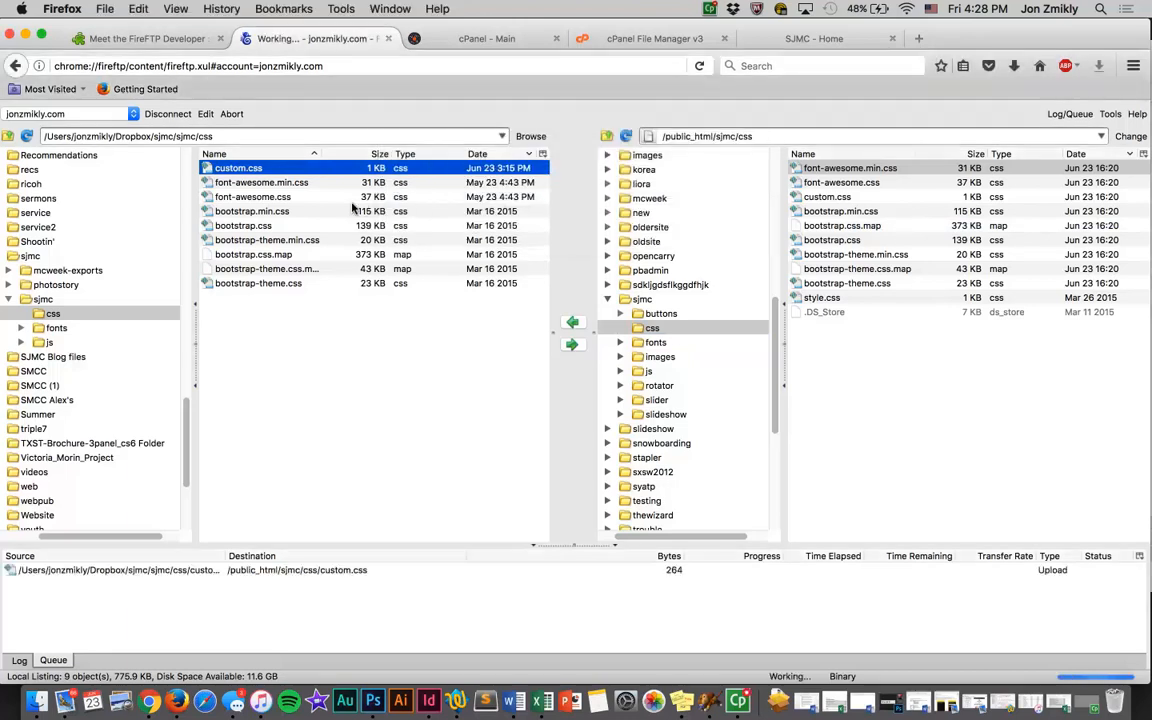
click(324, 188)
shift+click(322, 196)
drag(321, 241, 320, 283)
click(258, 170)
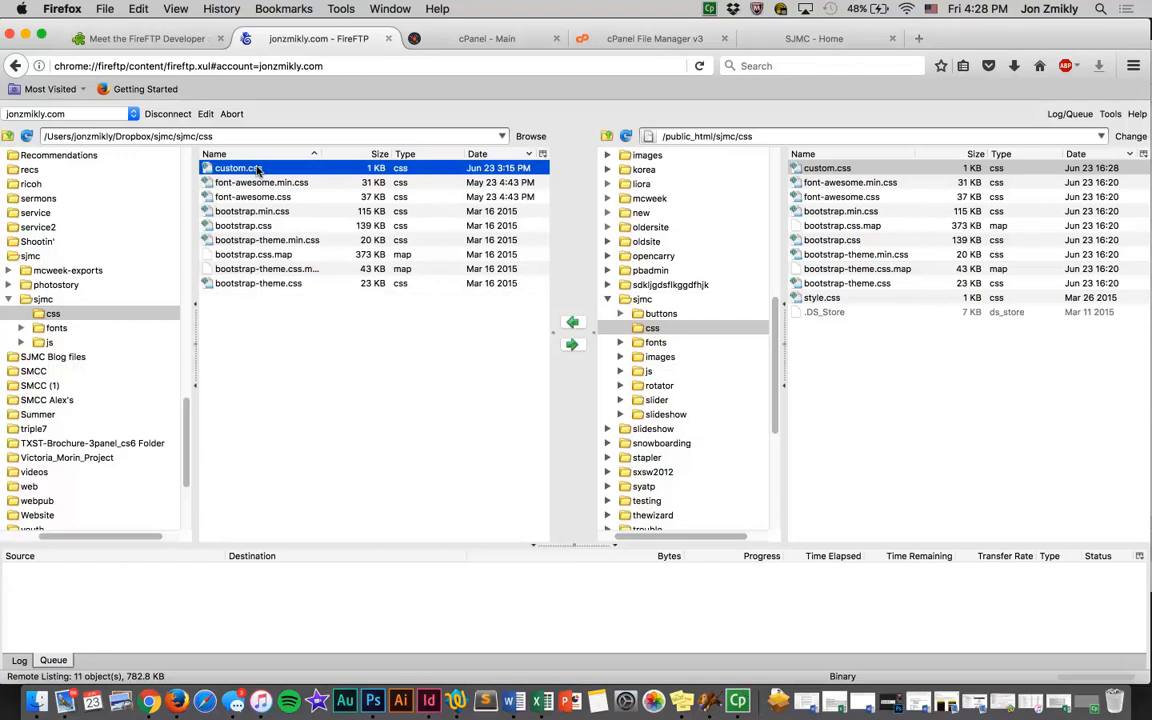
Step: Return both the local and server panes to their sjmc folders
click(38, 299)
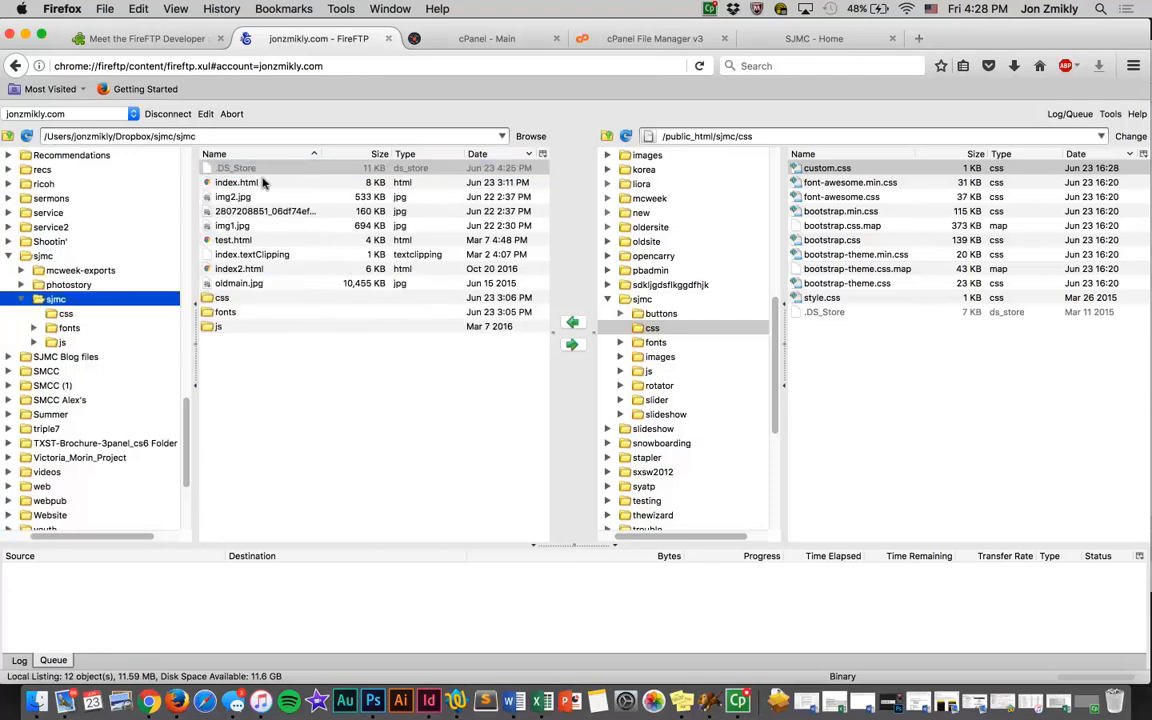
click(643, 299)
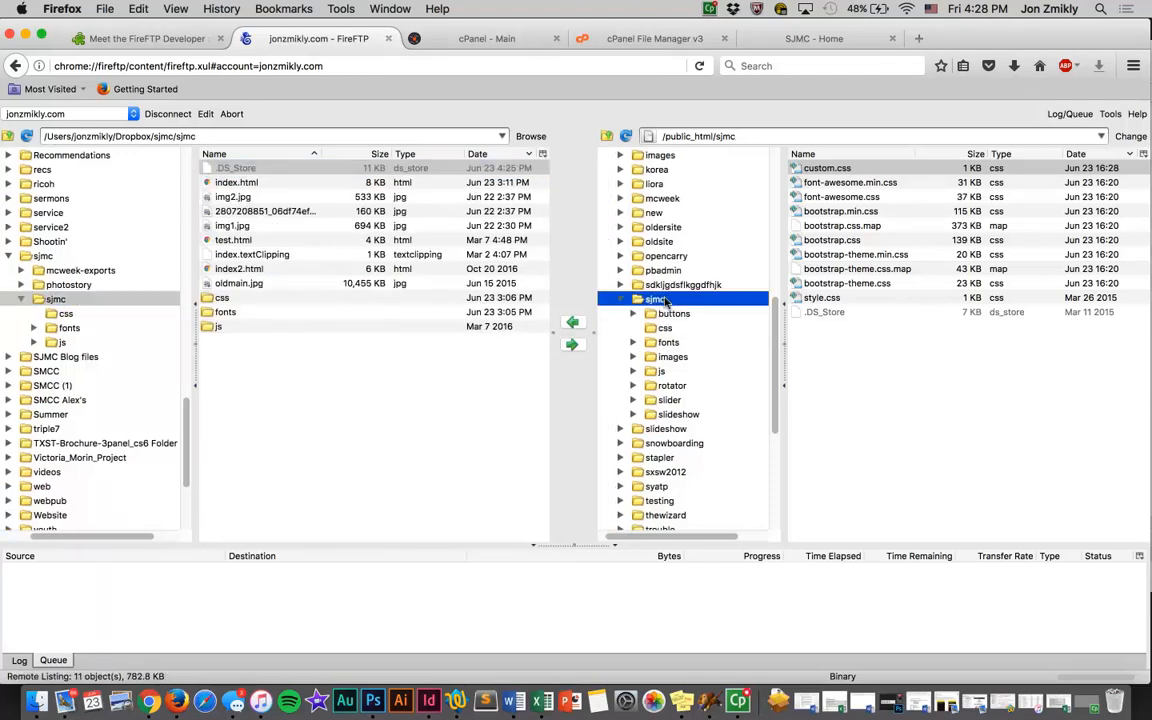
click(100, 299)
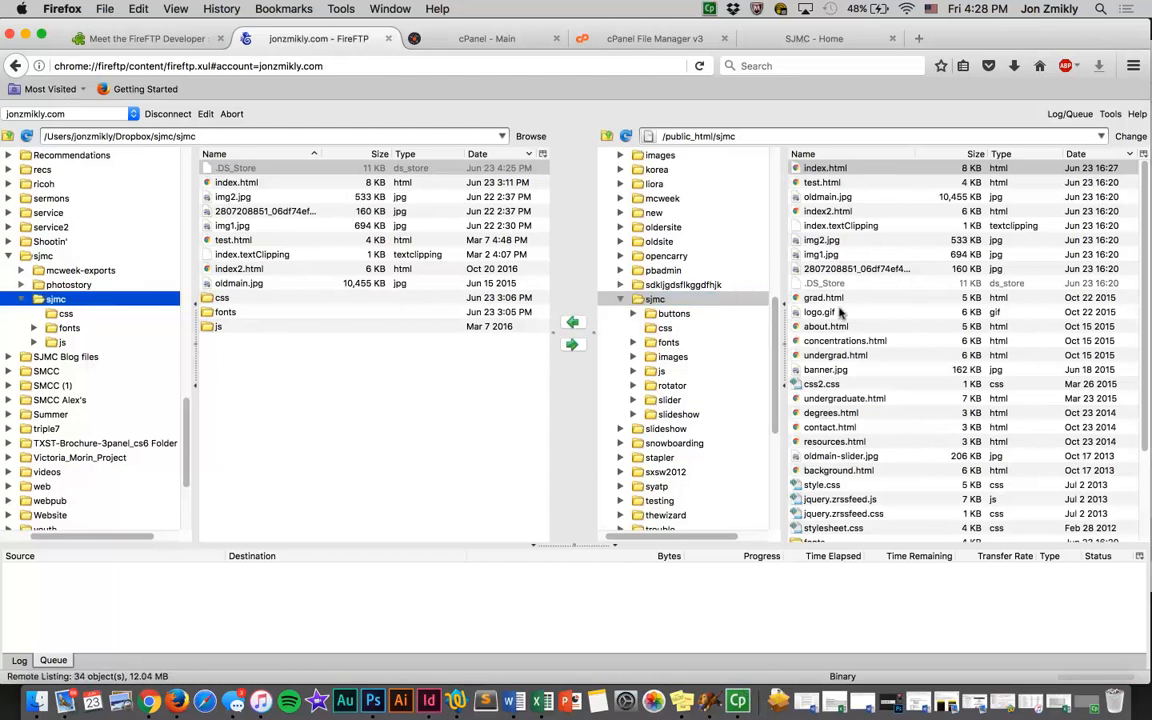
click(255, 352)
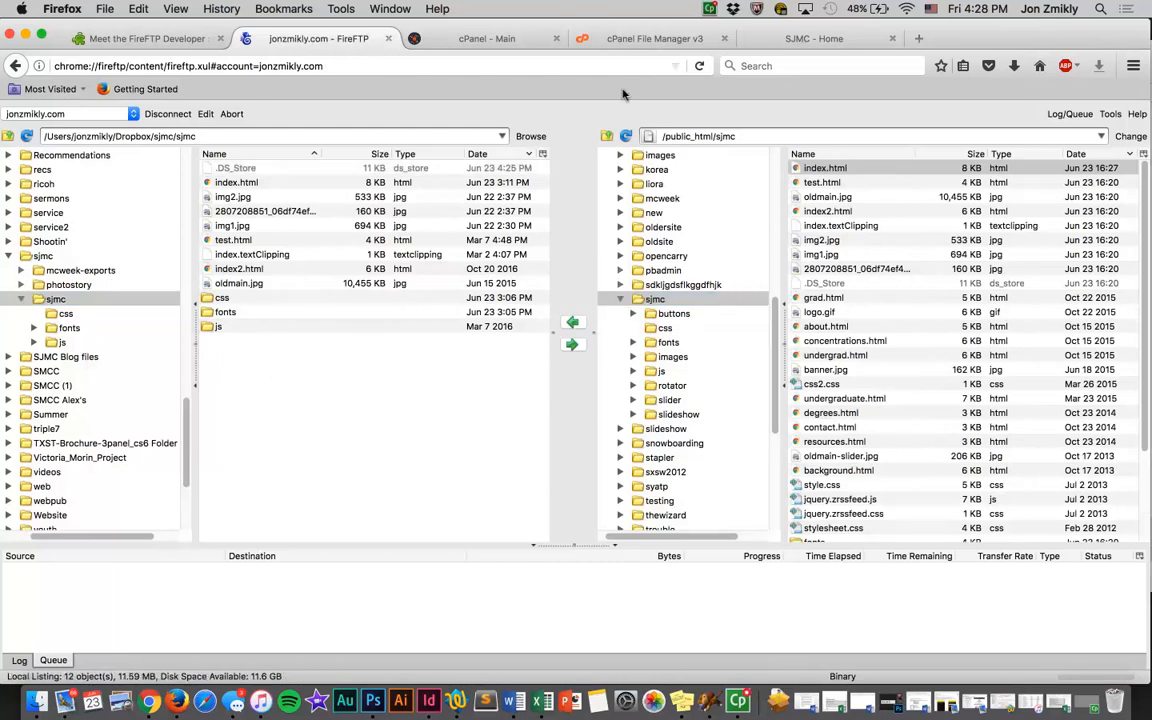